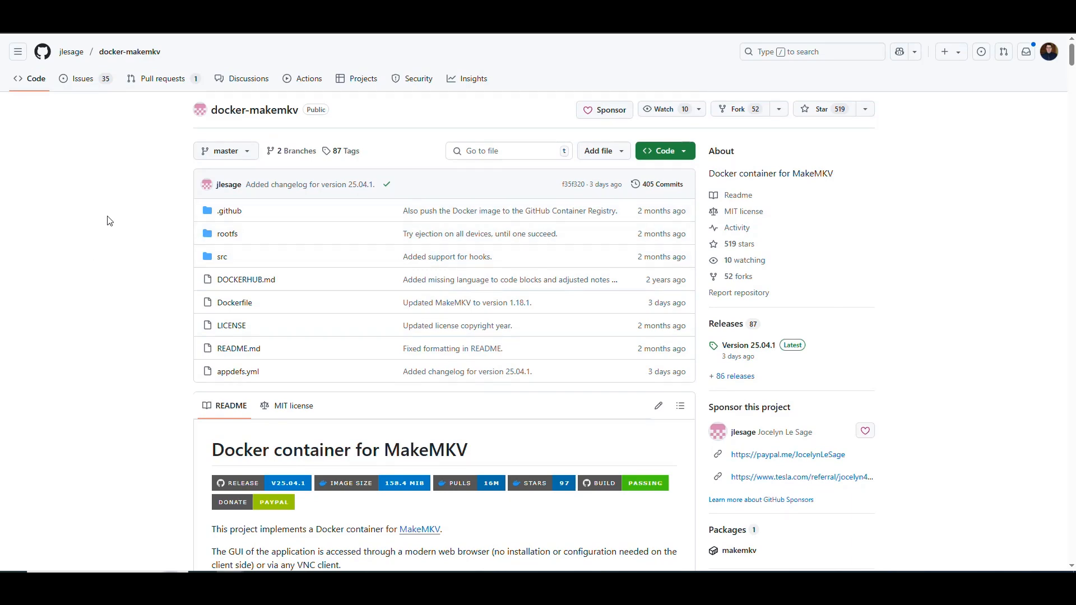
Read the title and introduction of the docker-makemkv README on GitHub
scroll(115, 202, "down", 4)
scroll(115, 202, "down", 2)
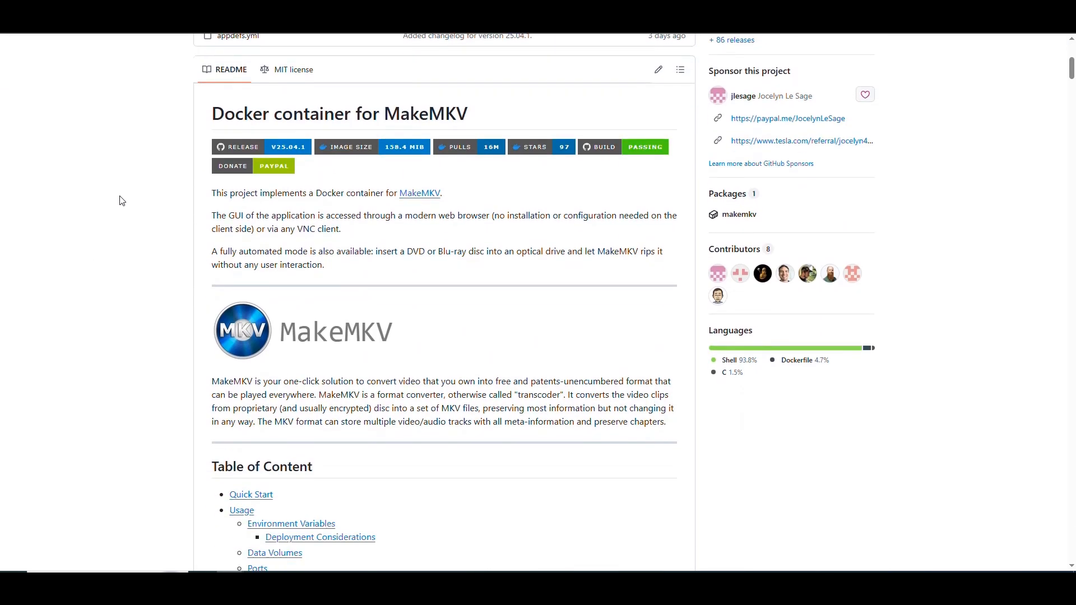
left_click_drag(486, 115, 386, 114)
left_click(486, 115)
left_click_drag(477, 194, 211, 194)
left_click(257, 215)
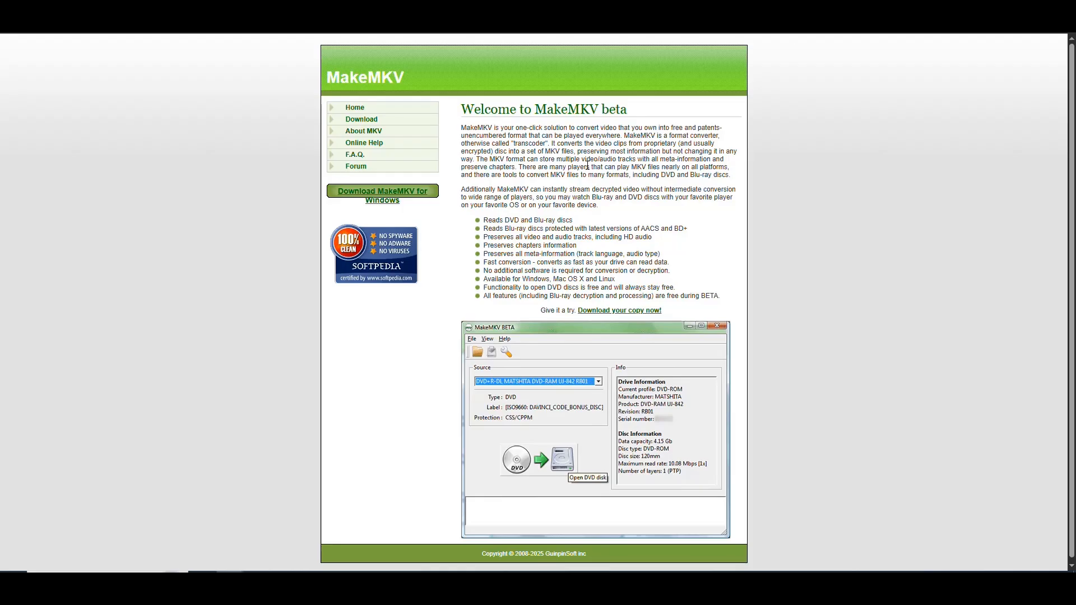
Switch to the MakeMKV website and read its description of converting DVD and Blu-ray discs to MKV
left_click_drag(461, 128, 723, 128)
mouse_move(639, 129)
left_mouse_down()
mouse_move(493, 144)
mouse_move(622, 136)
left_mouse_up()
left_click(686, 136)
left_click_drag(624, 136, 719, 136)
left_click_drag(491, 144, 552, 144)
left_click(557, 145)
left_click_drag(540, 174, 565, 174)
left_click(570, 174)
left_click_drag(630, 110, 461, 112)
left_click(576, 184)
Check the MakeMKV feature list for the supported operating systems
scroll(594, 218, "down", 1)
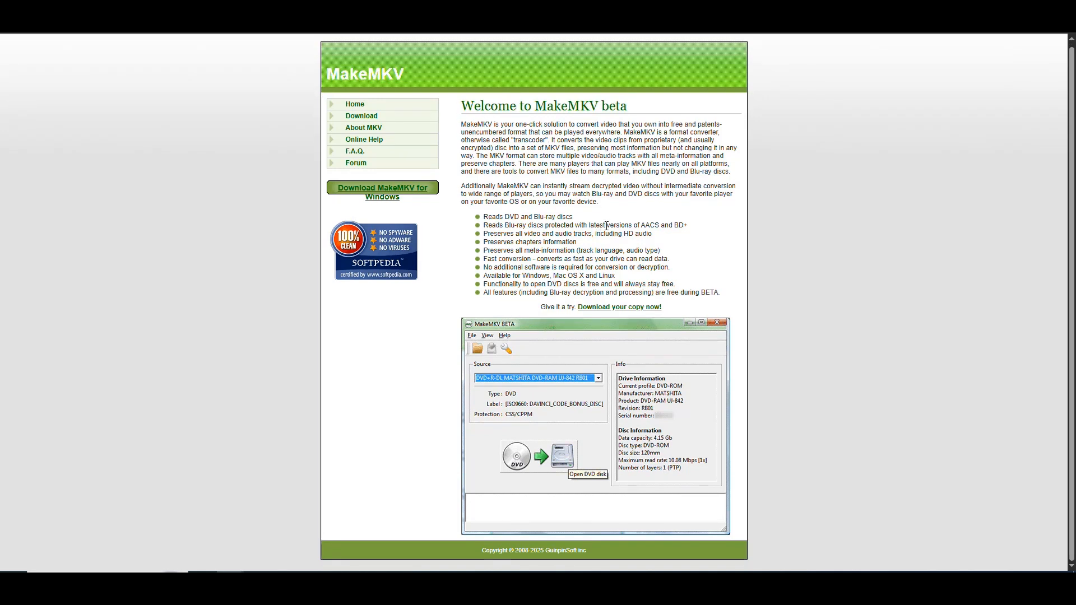
left_click_drag(616, 276, 524, 279)
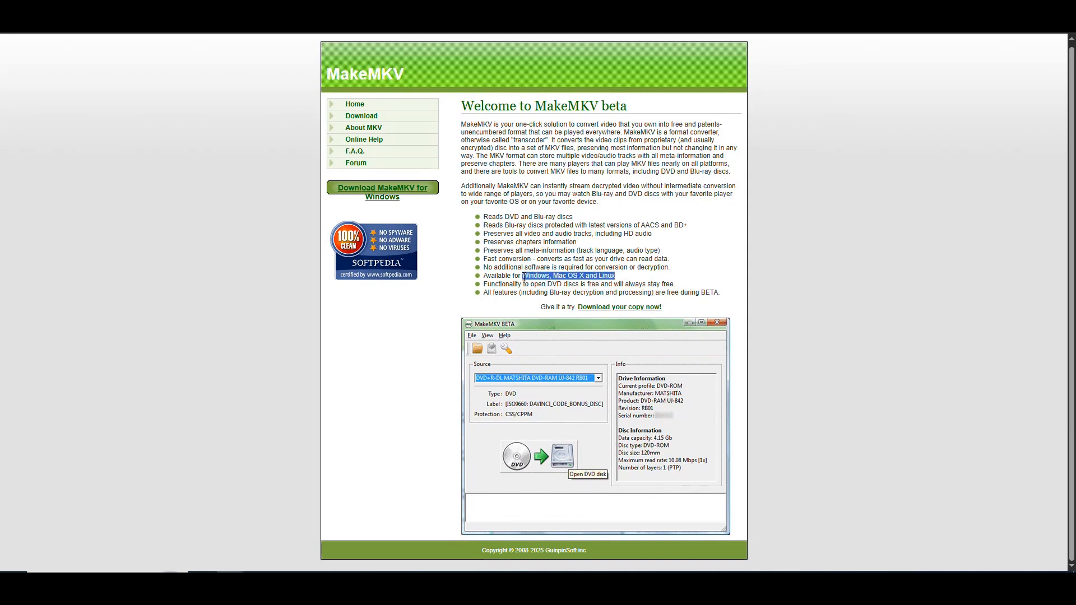
left_click(604, 271)
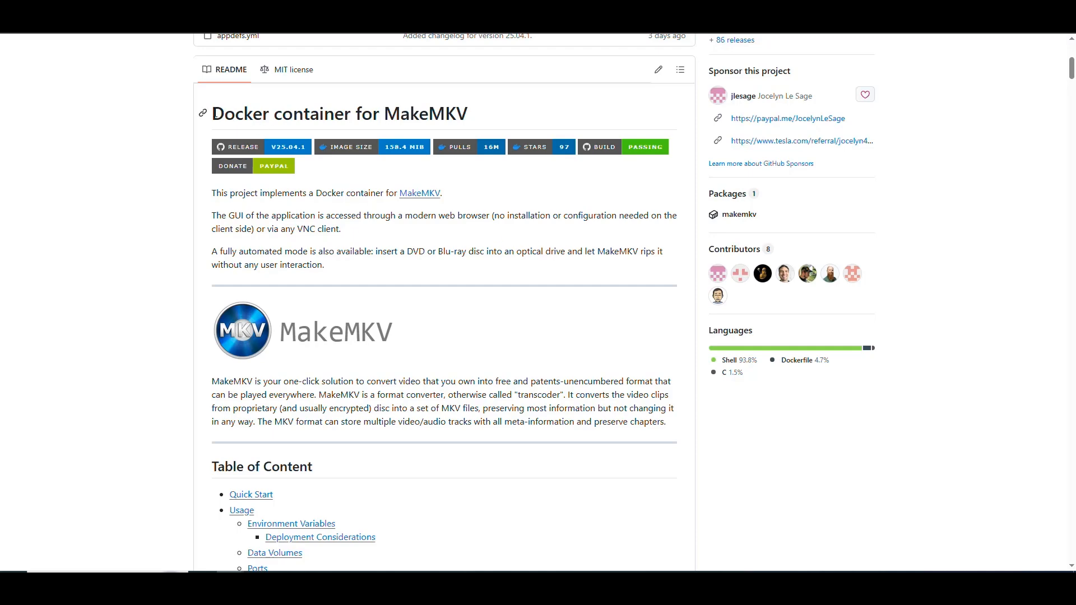
Return to the docker-makemkv repository and review the README's notes on GUI access and the fully automated mode
left_click_drag(210, 114, 358, 109)
scroll(186, 168, "up", 5)
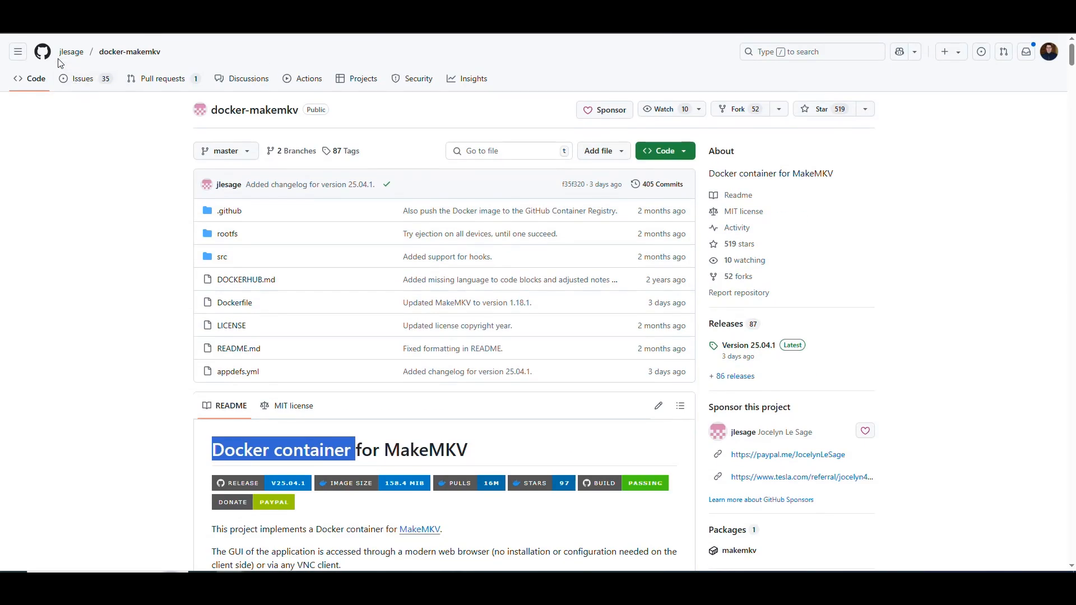
scroll(552, 213, "down", 7)
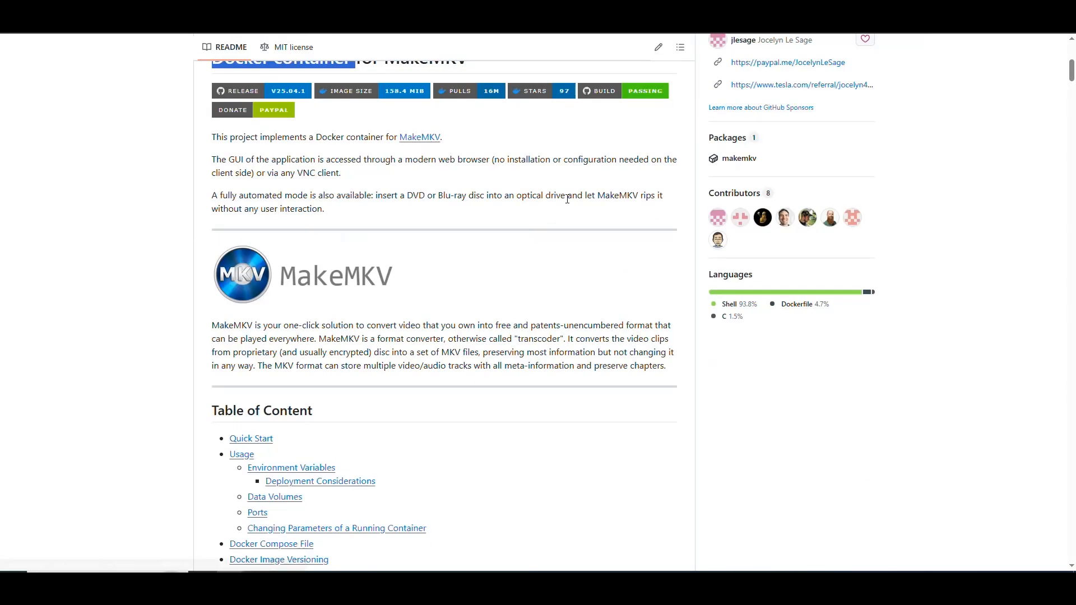
scroll(510, 231, "down", 1)
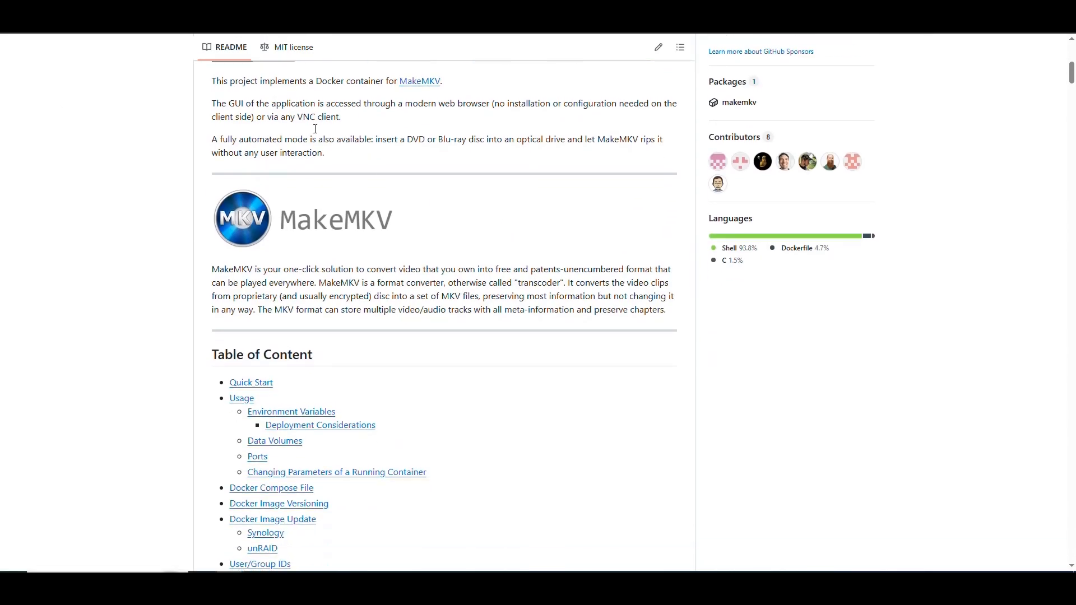
left_click_drag(359, 124, 211, 103)
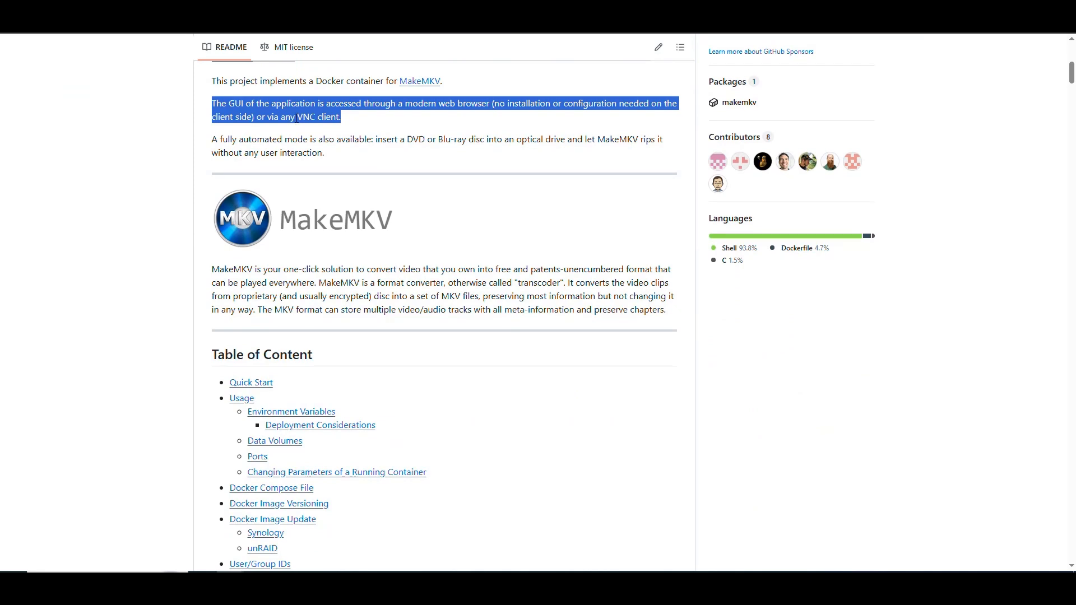
left_click(328, 119)
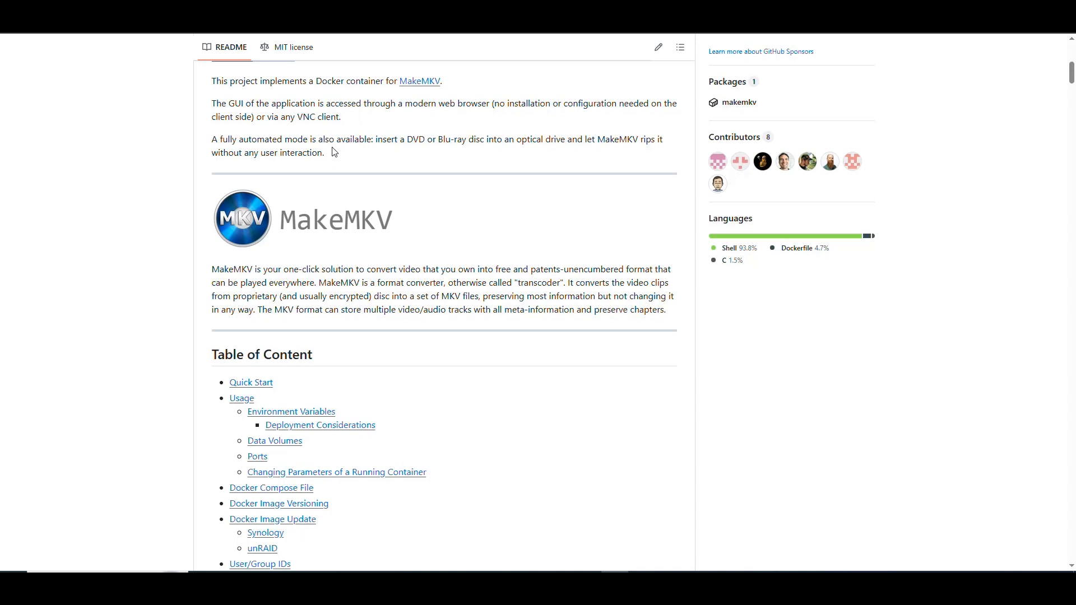
left_click_drag(334, 154, 193, 141)
left_click(459, 117)
left_click_drag(488, 103, 413, 104)
left_click(447, 154)
Find the README's Quick Start docker run command and examine its /dev/sr0 device argument
scroll(500, 171, "down", 2)
scroll(500, 165, "down", 1)
scroll(501, 165, "up", 1)
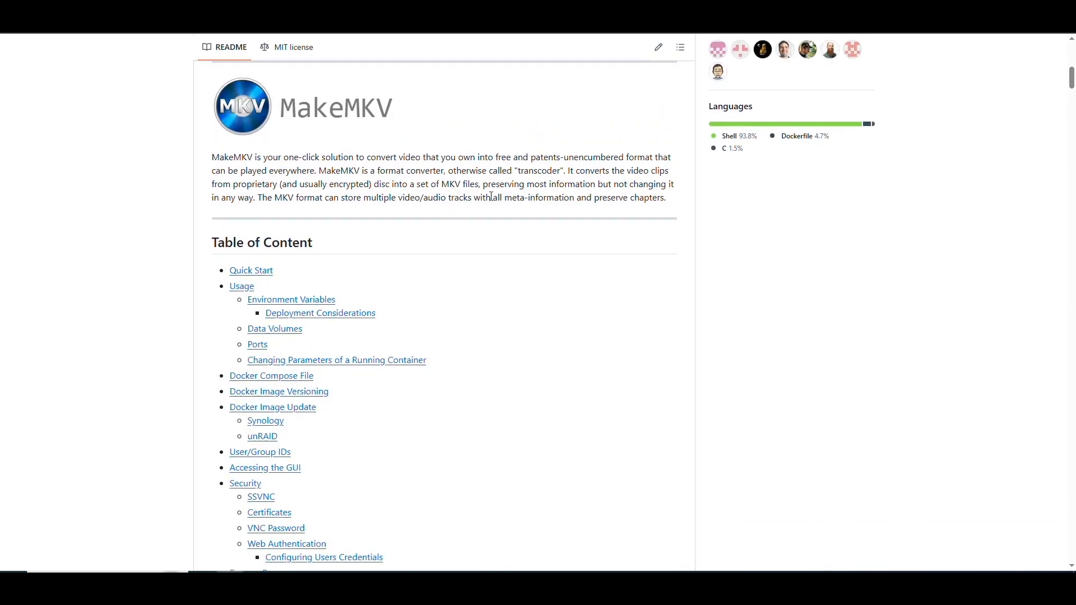
scroll(492, 196, "down", 8)
scroll(473, 303, "down", 7)
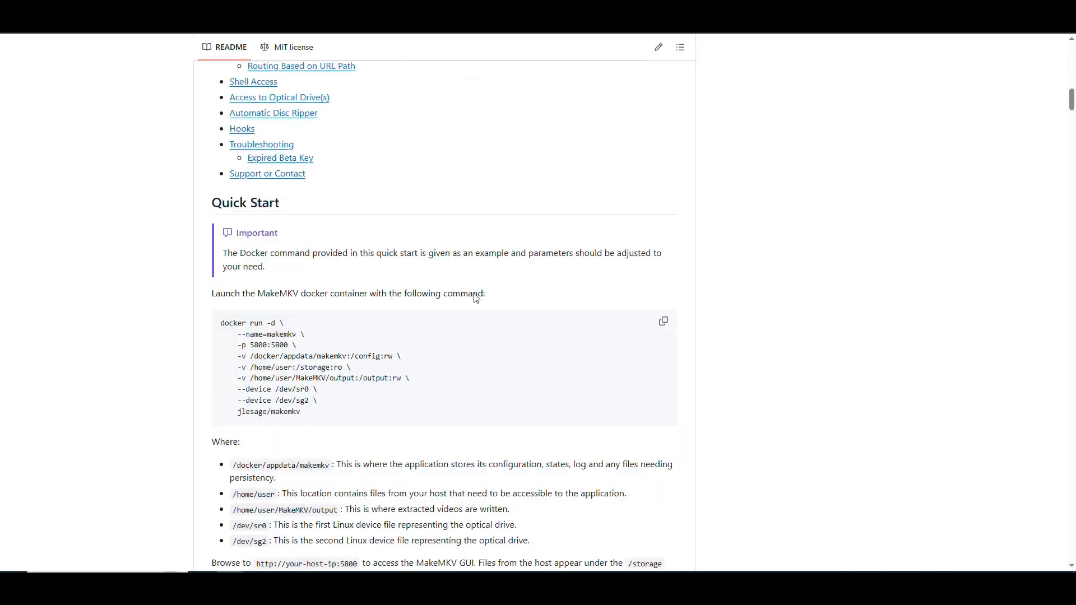
scroll(471, 297, "up", 2)
scroll(464, 279, "up", 1)
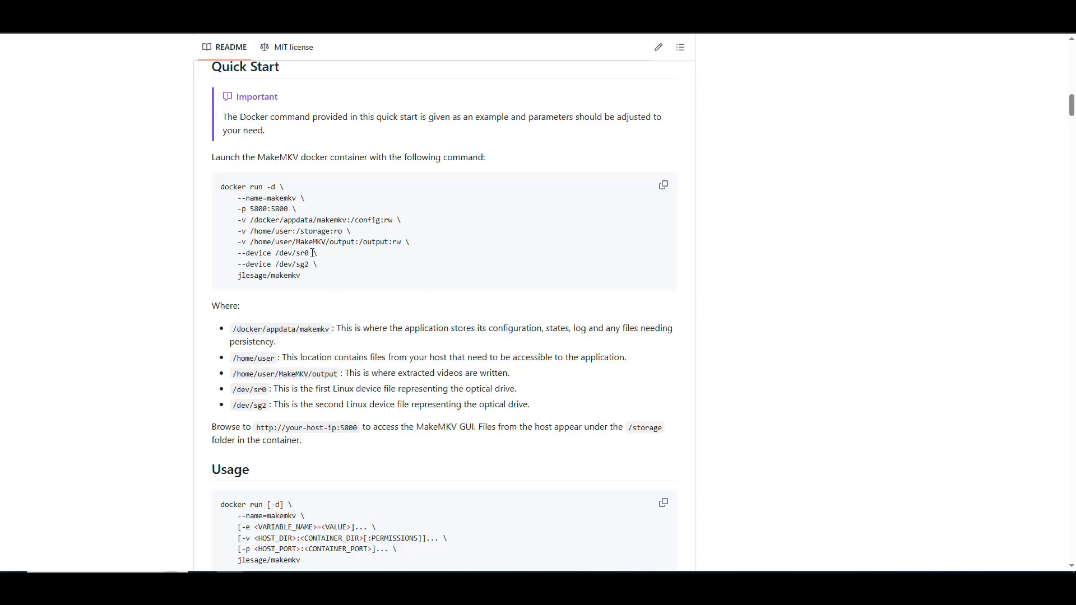
left_click_drag(312, 252, 248, 254)
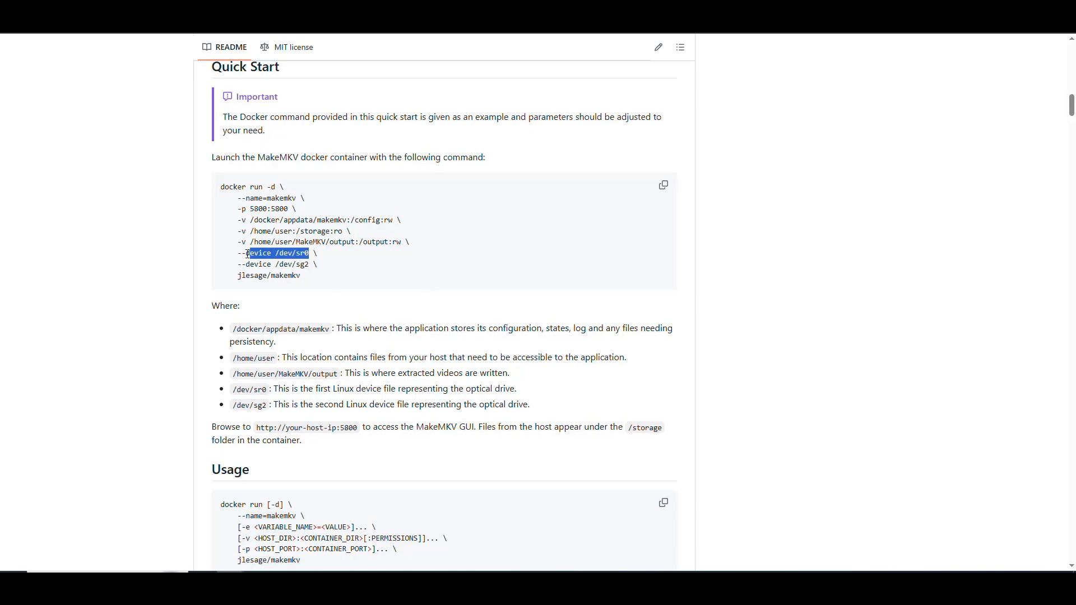
left_click(327, 259)
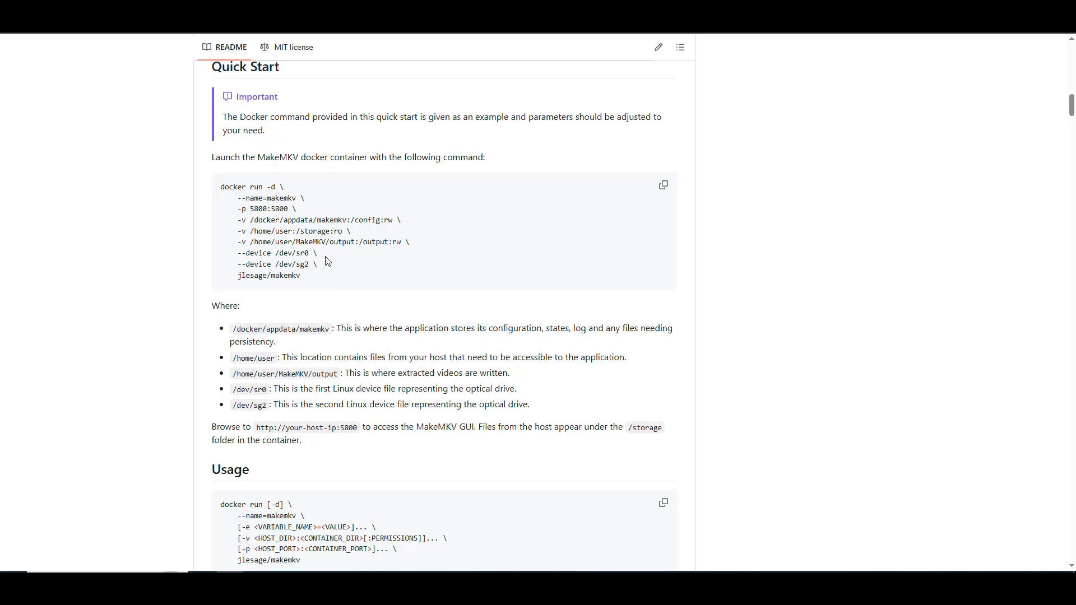
left_click_drag(312, 253, 245, 254)
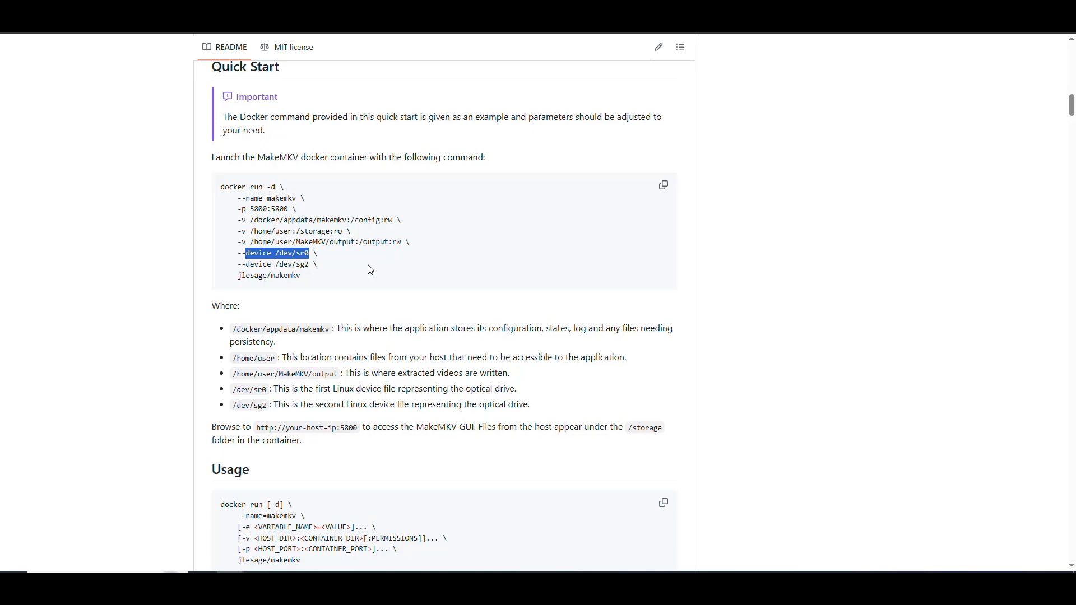
Examine the config, storage and output volume mappings in the Quick Start docker run command
scroll(370, 271, "down", 2)
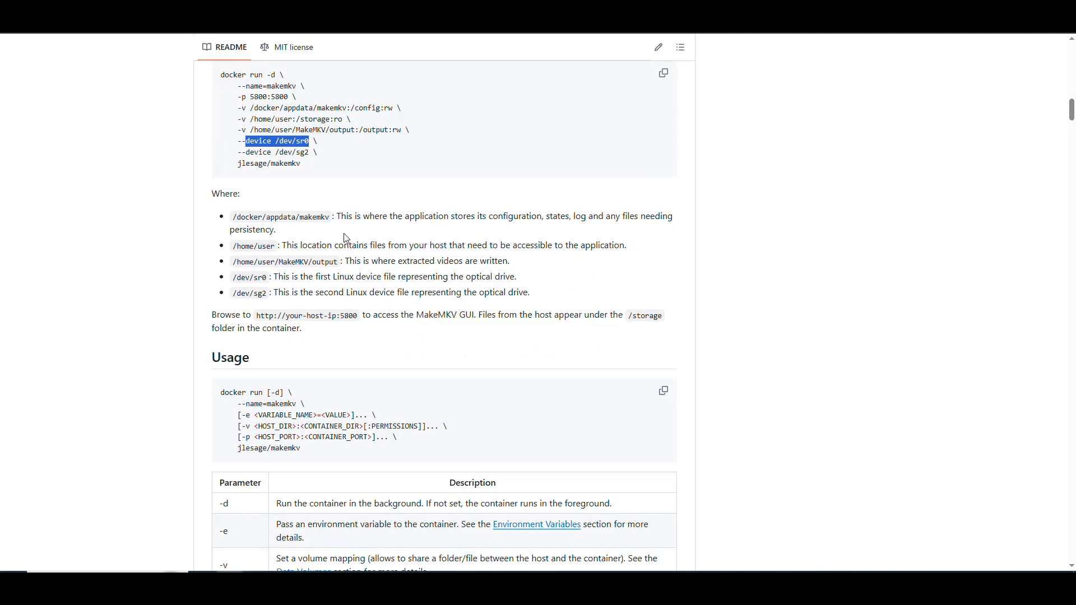
scroll(348, 235, "down", 1)
scroll(387, 221, "up", 2)
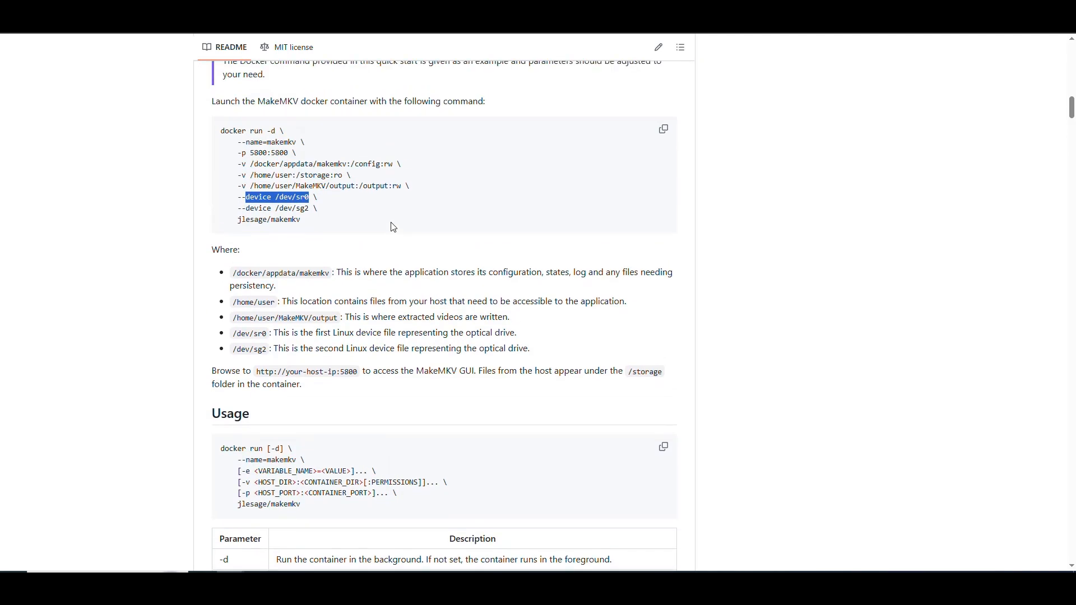
left_click_drag(380, 163, 247, 165)
left_click_drag(330, 176, 251, 176)
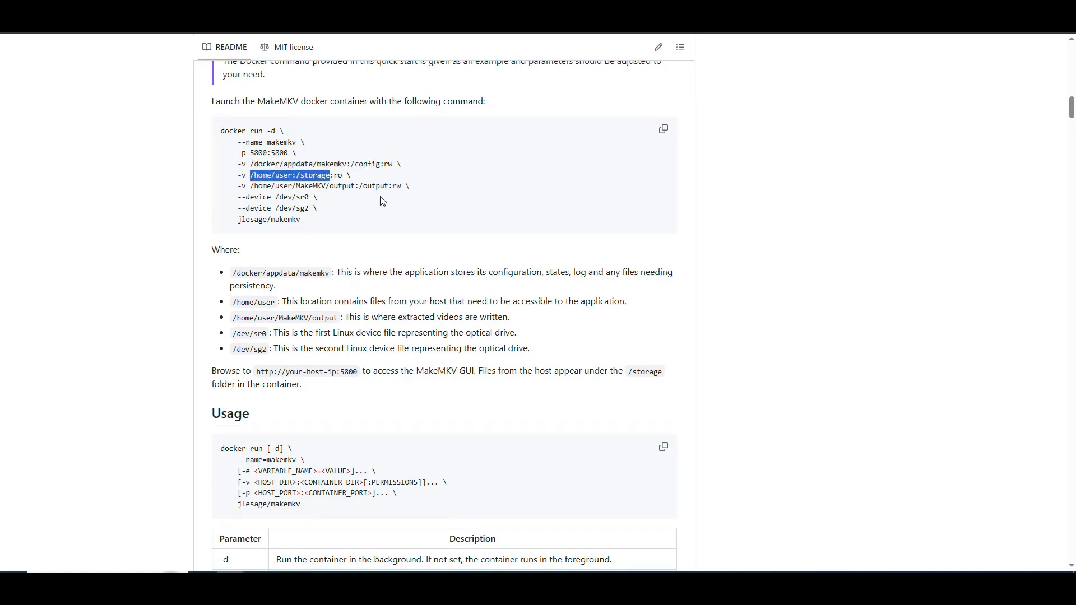
left_click_drag(388, 187, 251, 186)
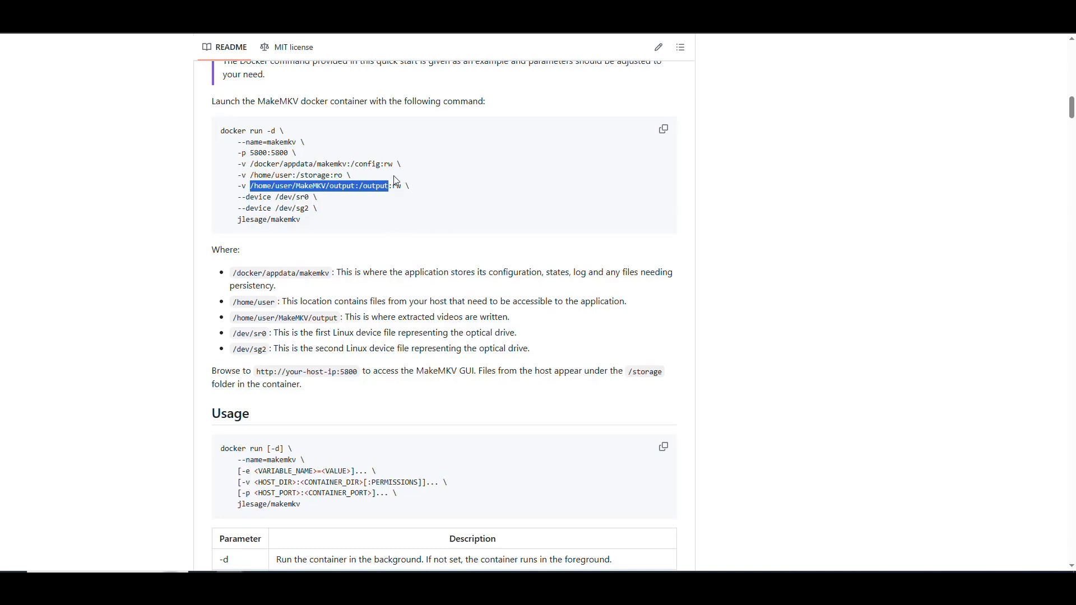
Review the explanations of the /dev/sr0 and /dev/sg2 optical drive devices below the Quick Start command
scroll(368, 213, "down", 1)
left_click(259, 155)
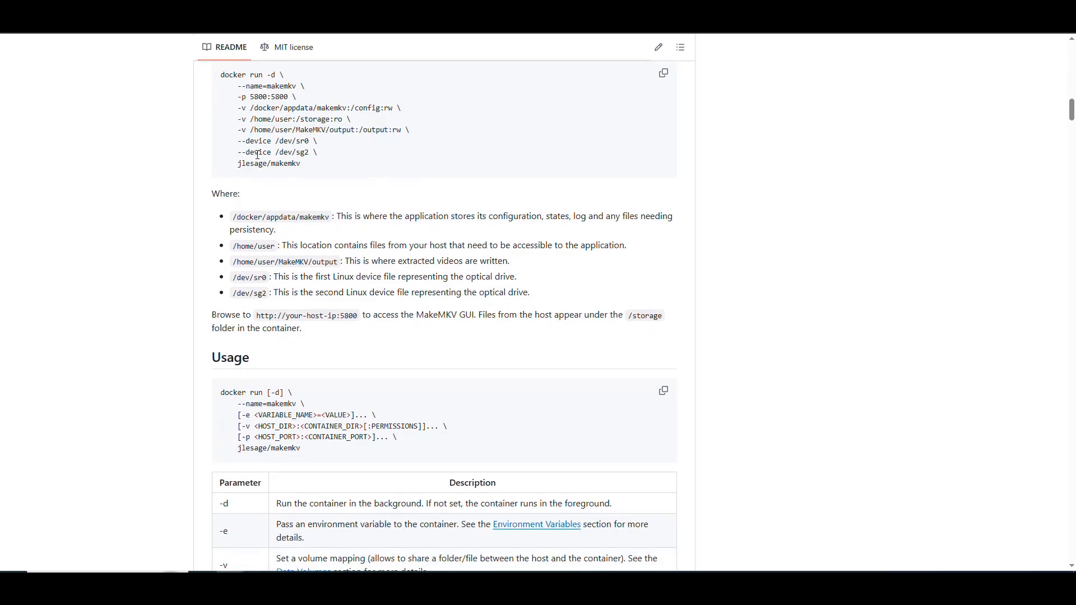
scroll(379, 175, "down", 1)
scroll(347, 224, "up", 2)
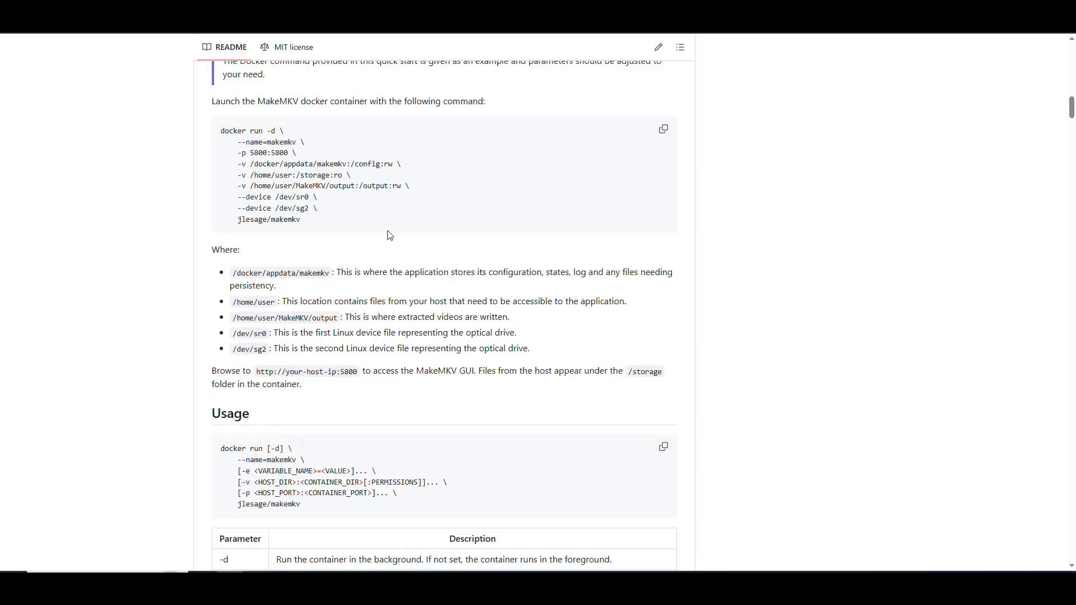
scroll(322, 260, "down", 1)
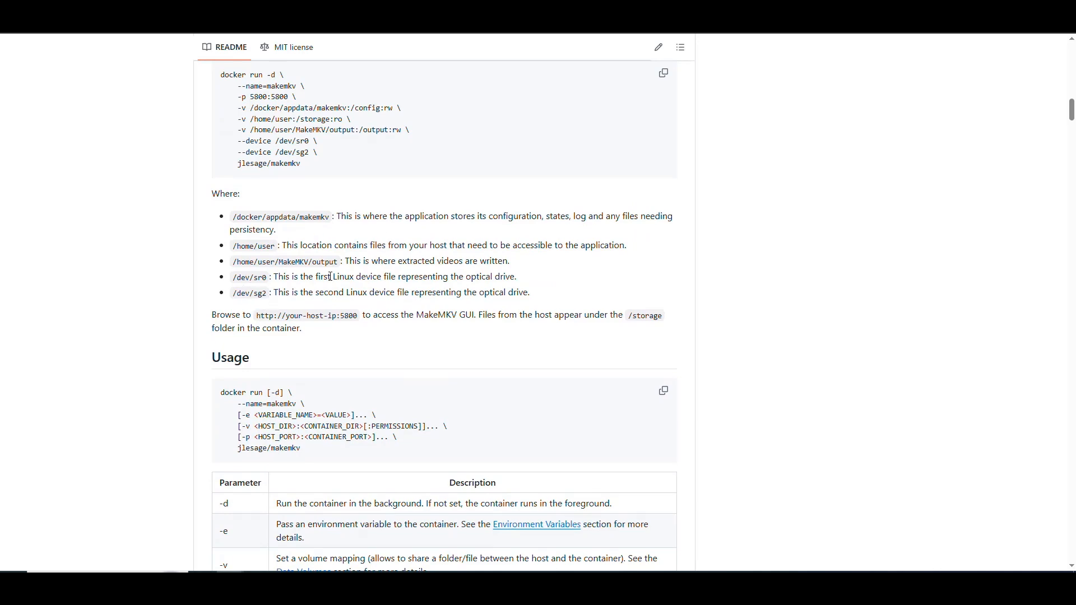
left_click_drag(268, 294, 235, 276)
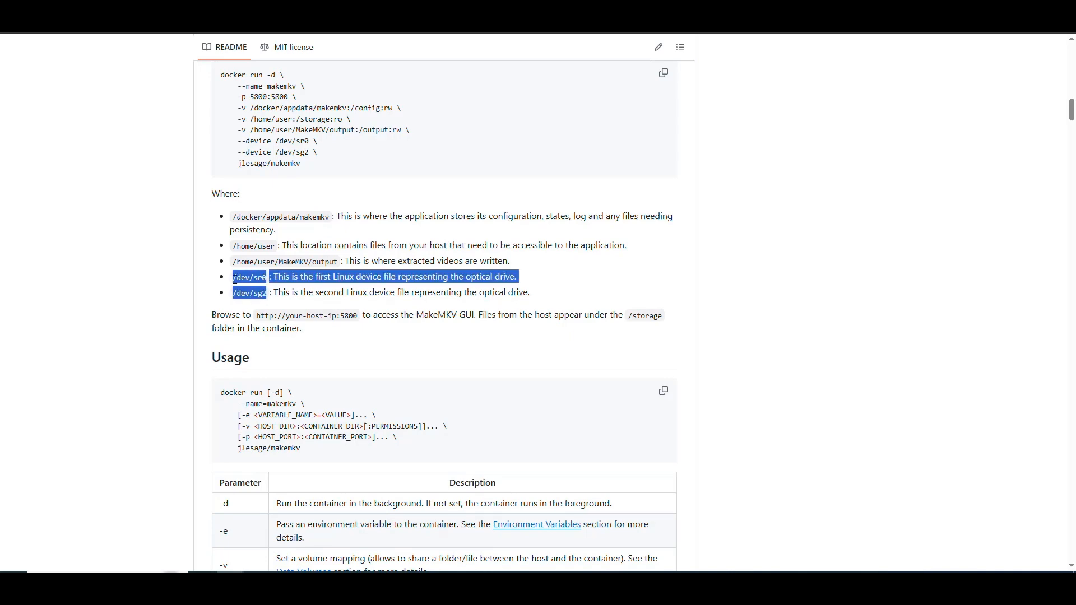
left_click(243, 278)
Skim the README's Usage and Environment Variables sections and return to the start of the repository page
scroll(291, 295, "down", 9)
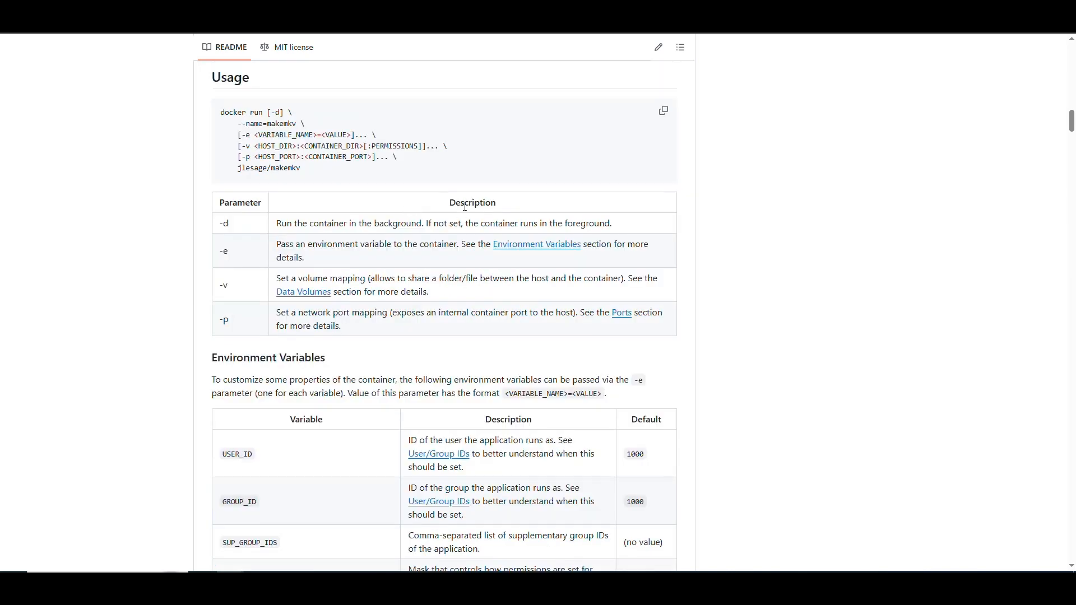
scroll(472, 229, "up", 7)
scroll(472, 229, "up", 20)
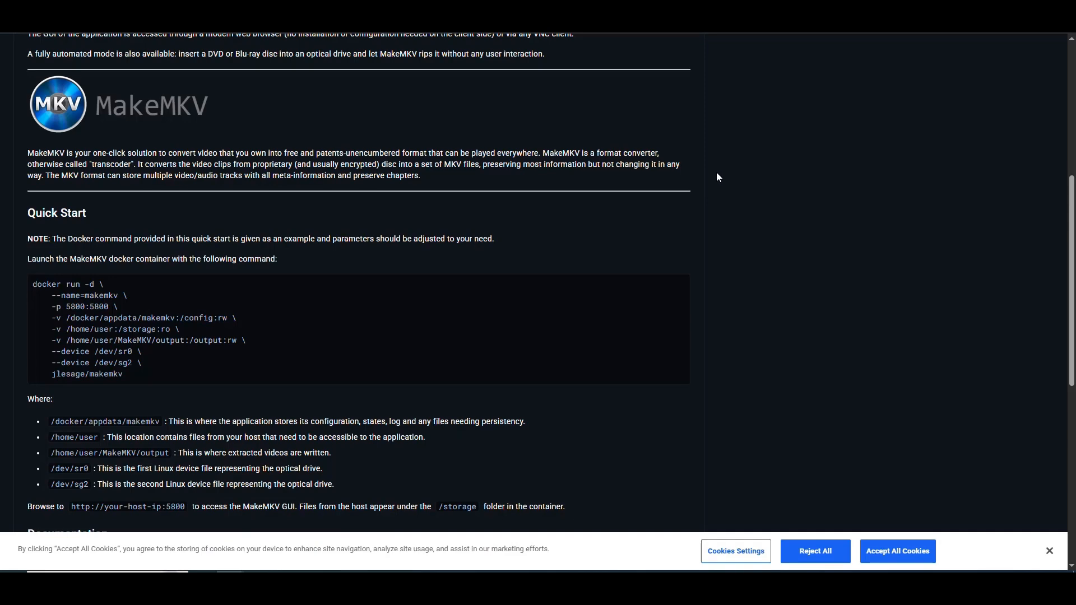
scroll(716, 173, "up", 7)
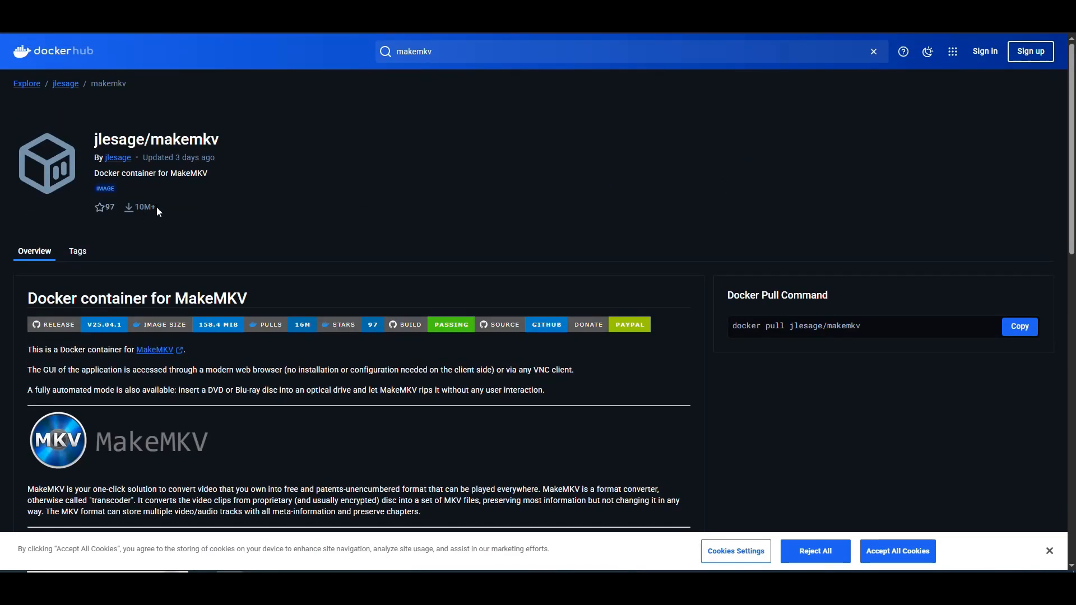
Review the Quick Start section of the jlesage/makemkv Docker Hub page, including GUI port 5800
left_click(357, 175)
scroll(493, 190, "down", 5)
scroll(448, 217, "down", 5)
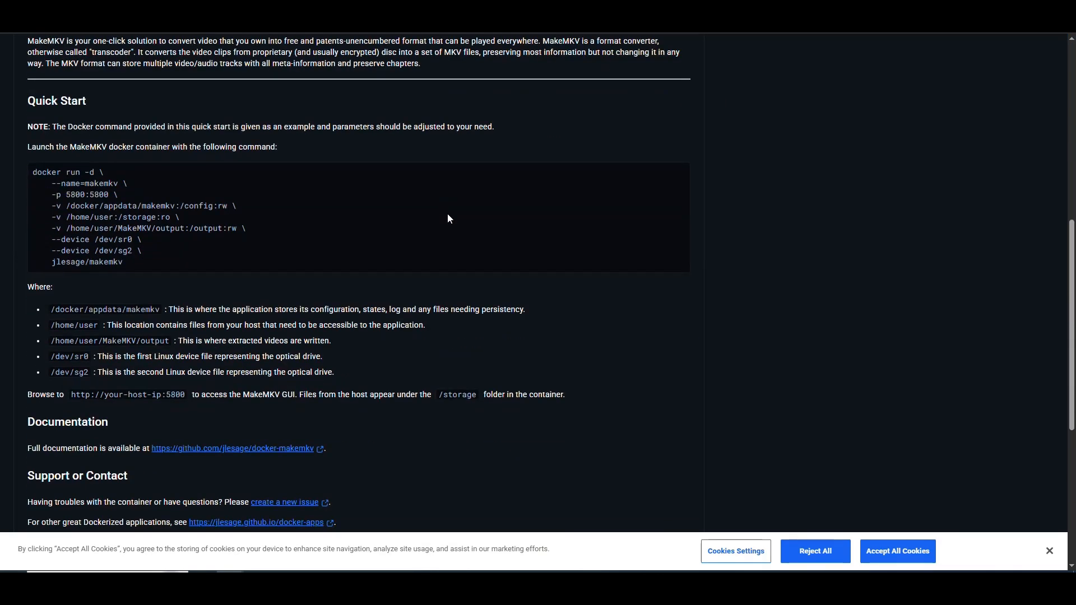
scroll(448, 219, "down", 4)
scroll(344, 266, "up", 4)
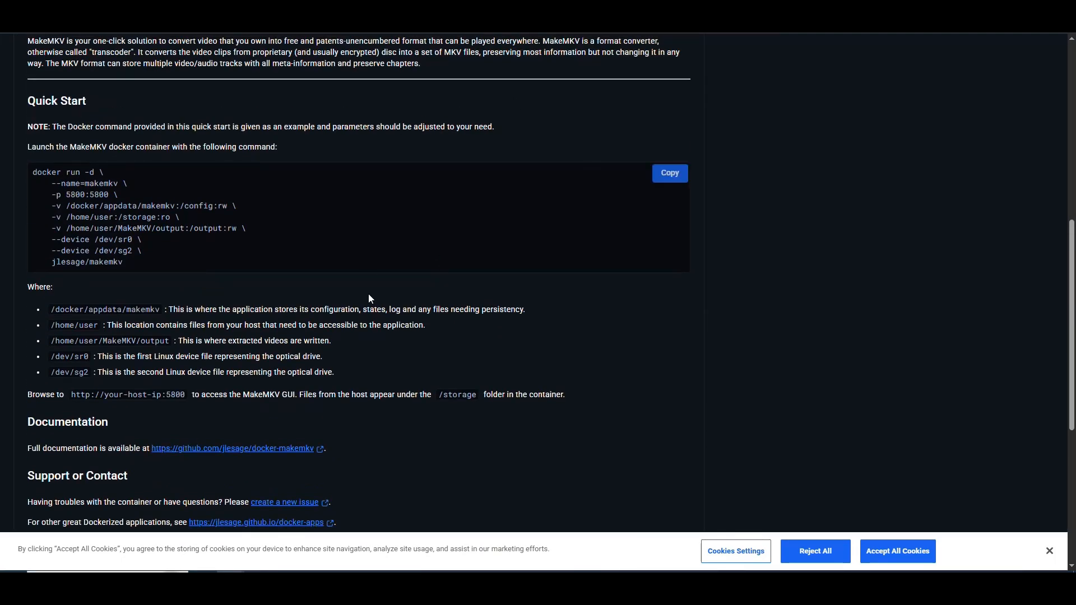
left_click_drag(166, 395, 184, 395)
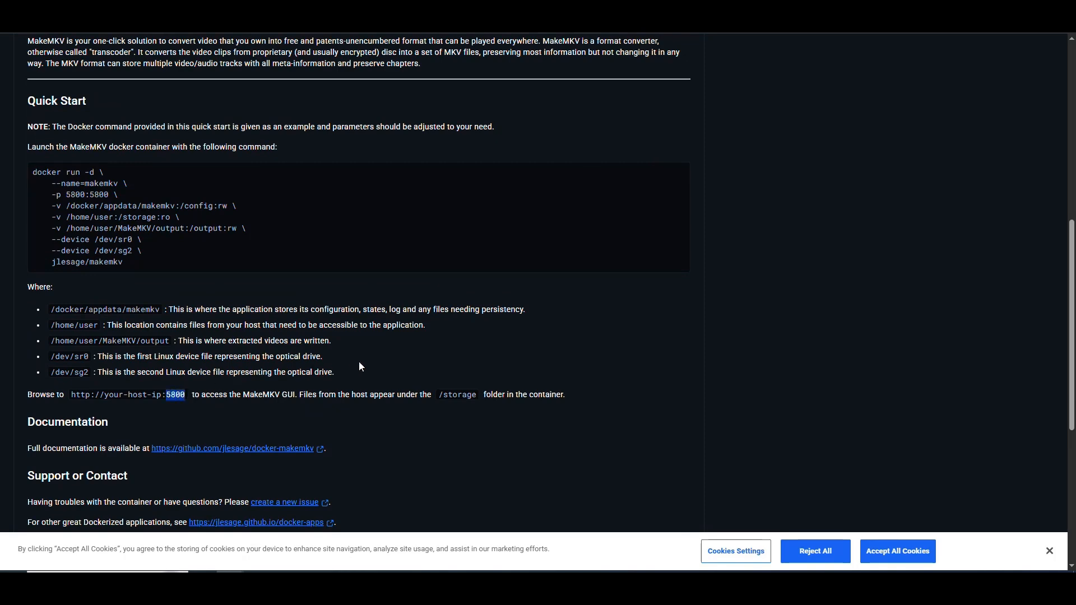
scroll(437, 337, "up", 8)
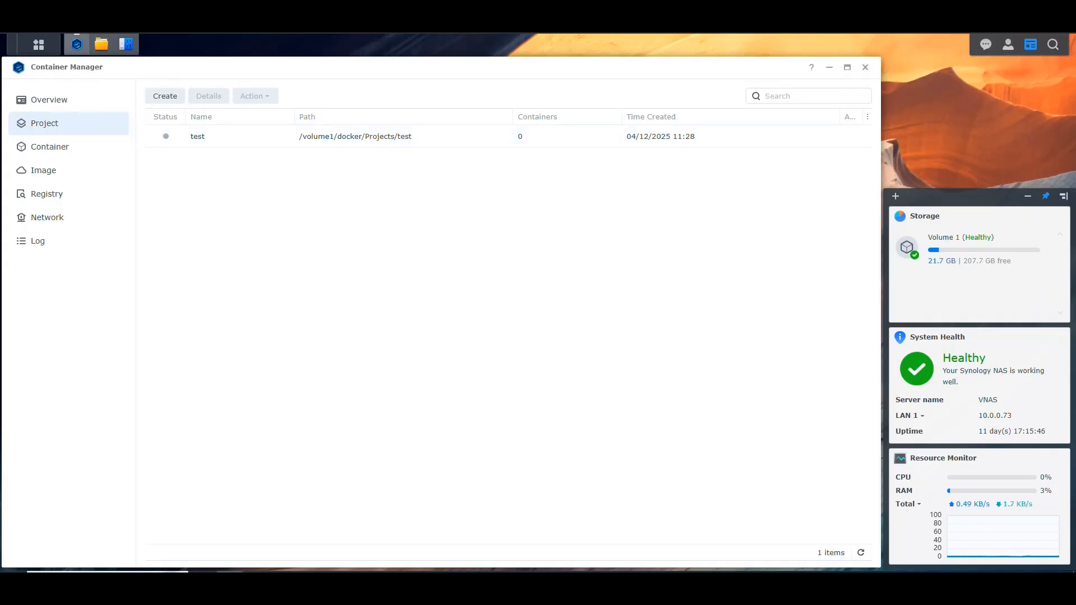
Open File Station on the Synology NAS and view the docker share's Containers and Projects folders, collapsing the share when done
left_click(100, 43)
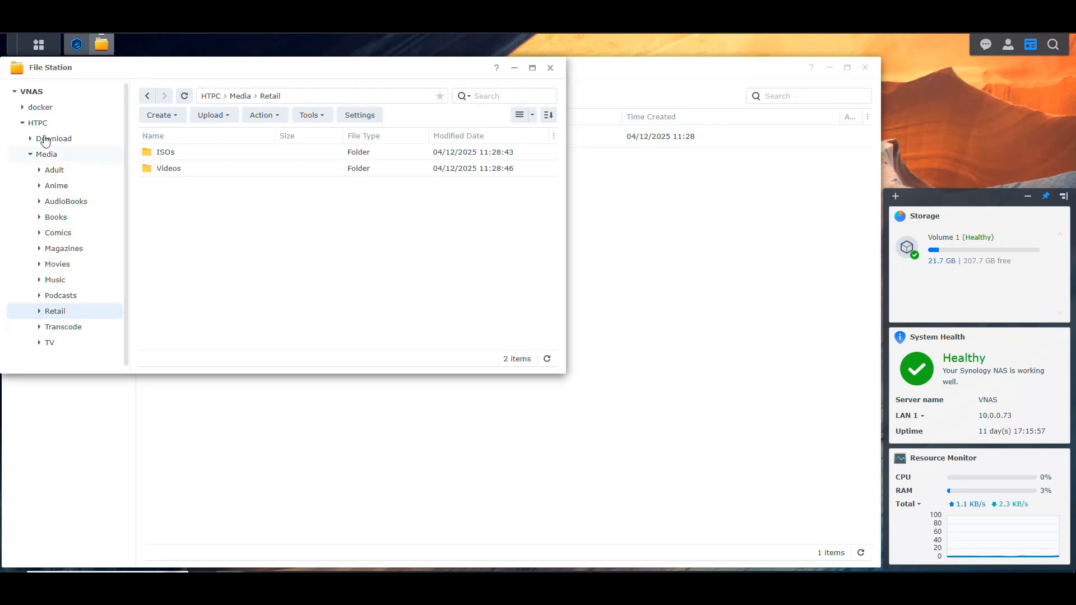
left_click(23, 107)
left_click(54, 124)
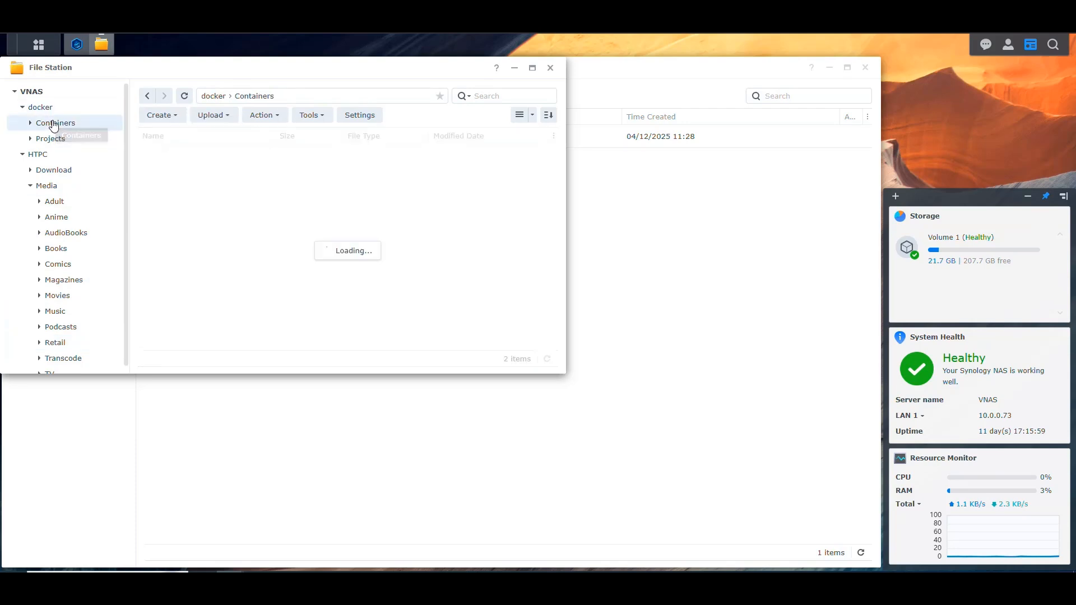
left_click(52, 138)
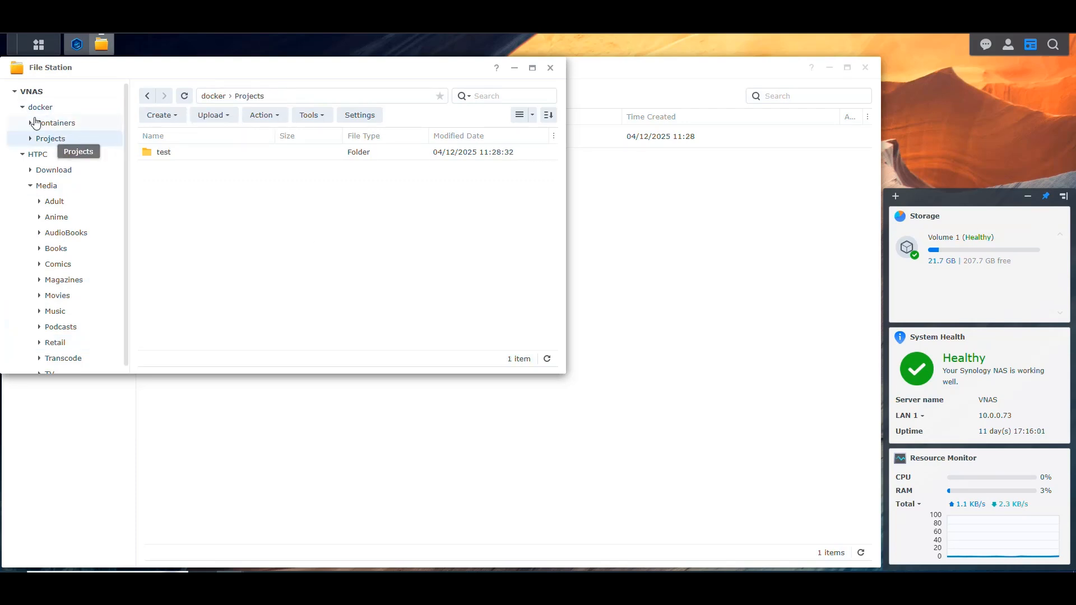
left_click(23, 107)
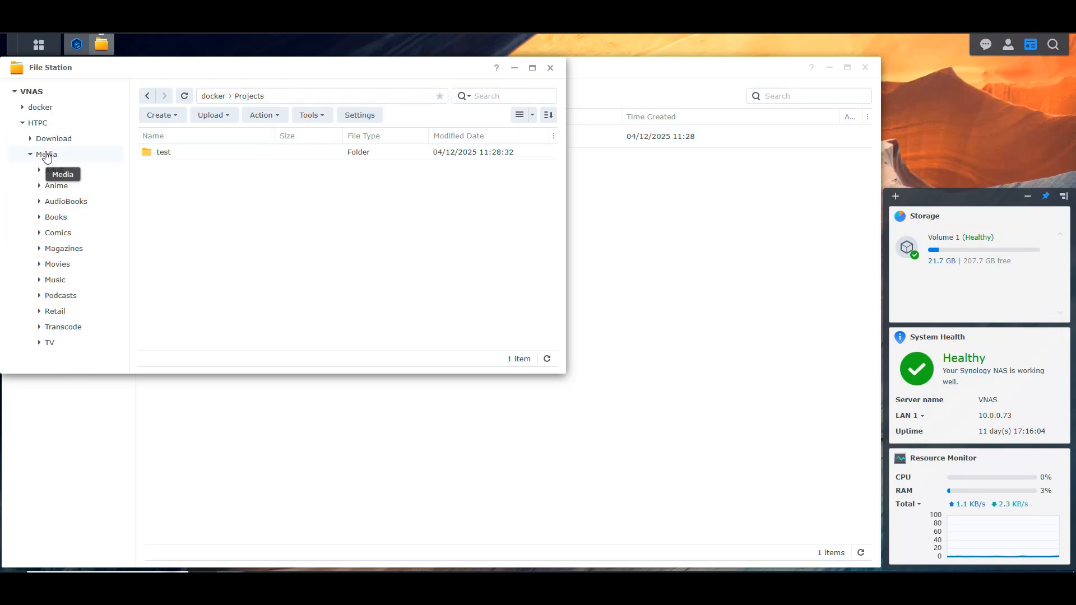
View the ISOs and Videos folders inside the HTPC share's Media/Retail folder
left_click(48, 155)
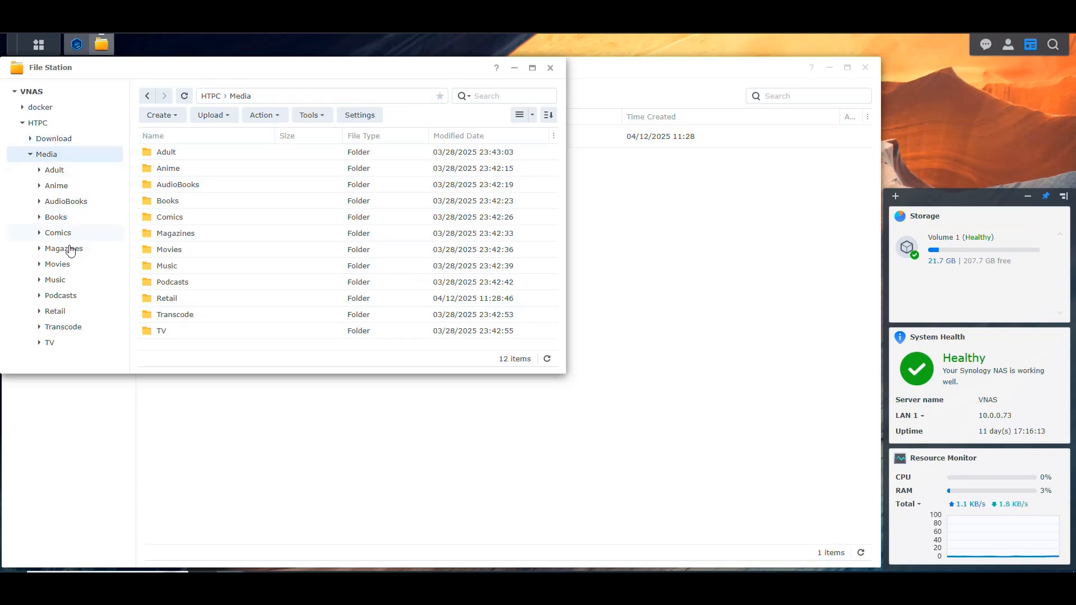
left_click(62, 315)
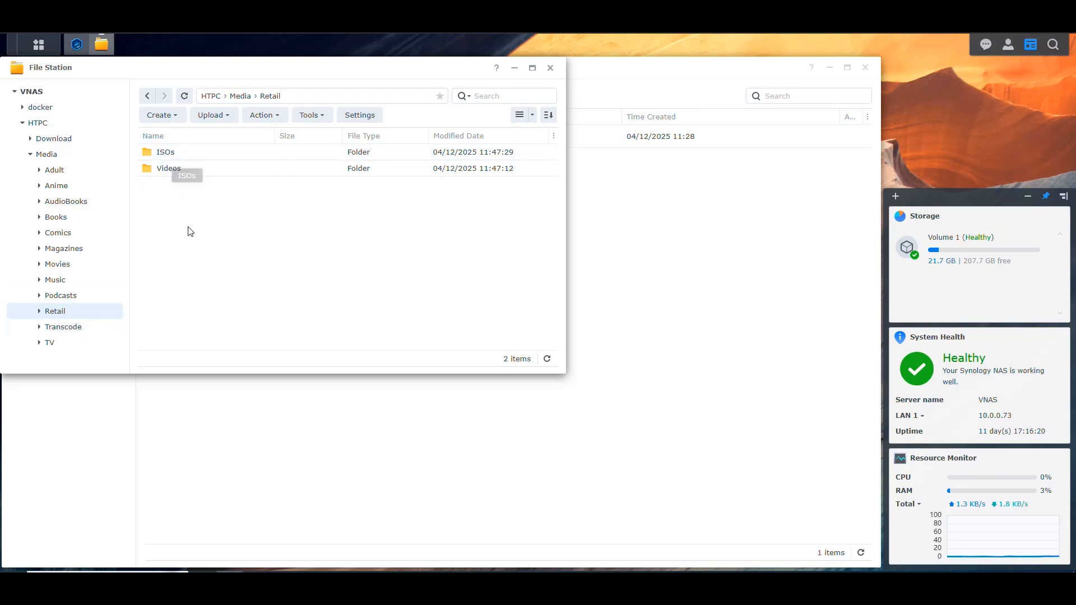
left_click(169, 152)
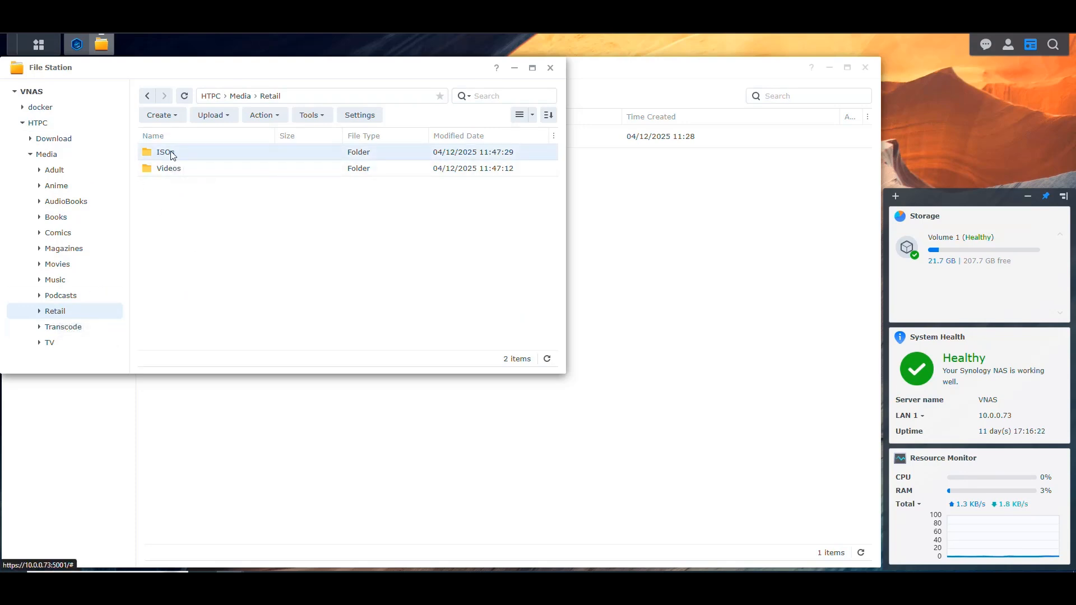
left_click(169, 170)
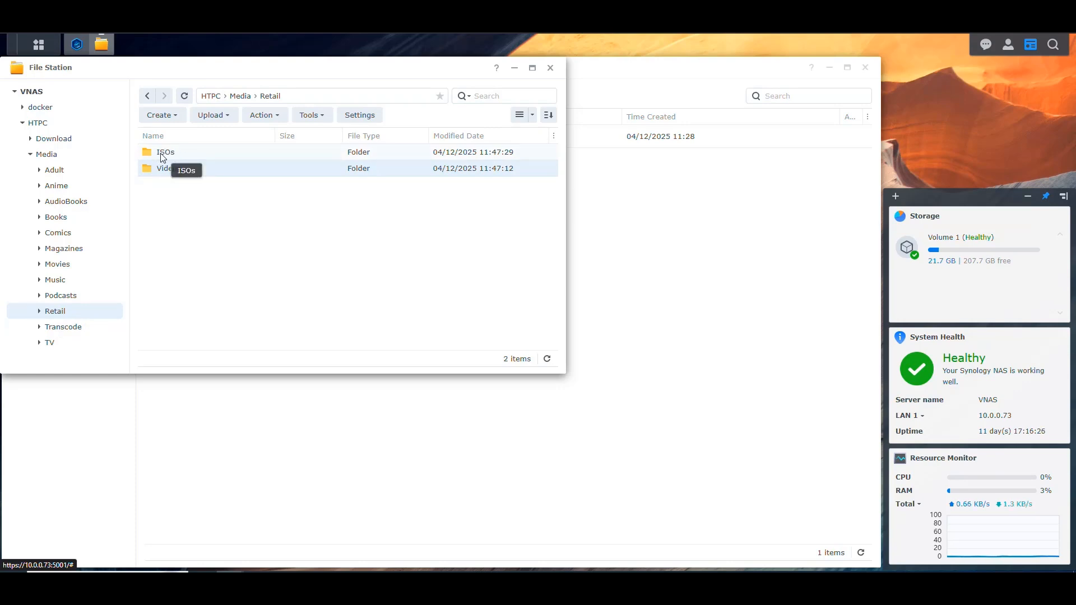
left_click(167, 154)
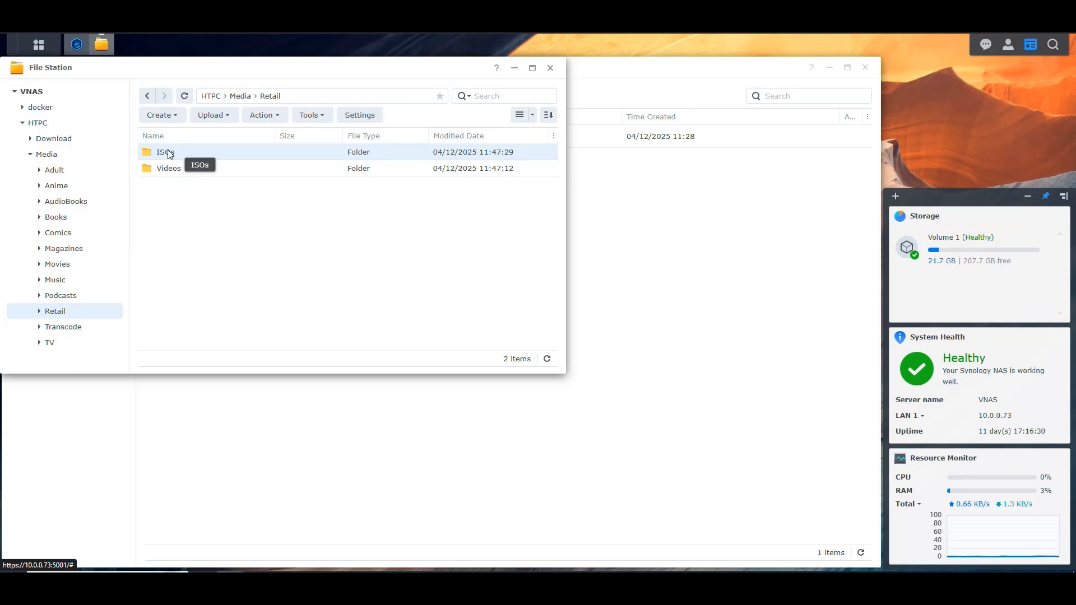
left_click(169, 171)
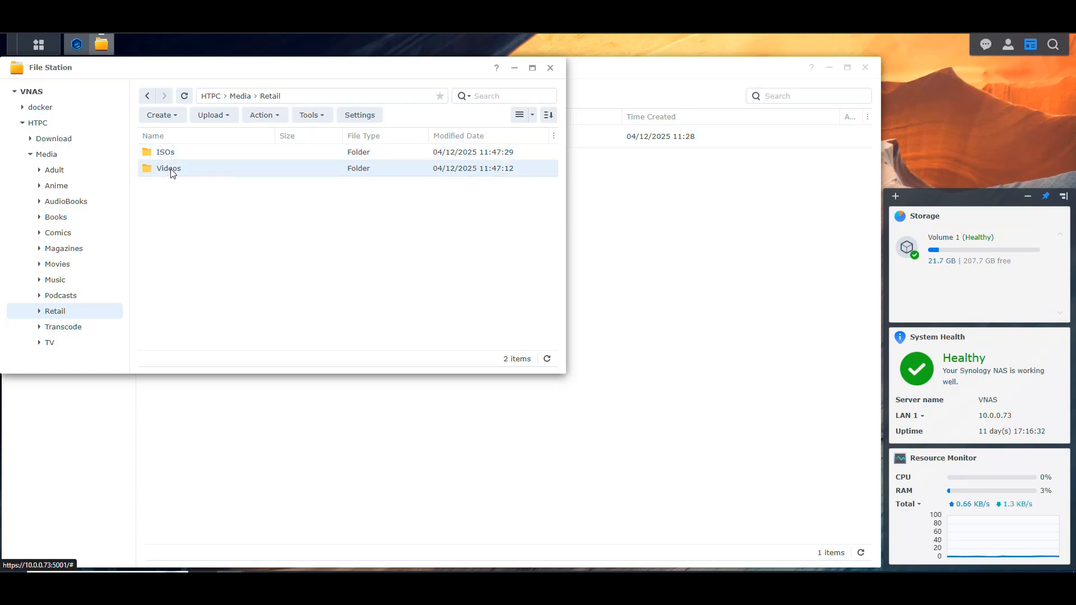
Create a folder named MakeMKV inside the docker share's Containers folder
left_click(22, 107)
left_click(55, 123)
left_click(162, 115)
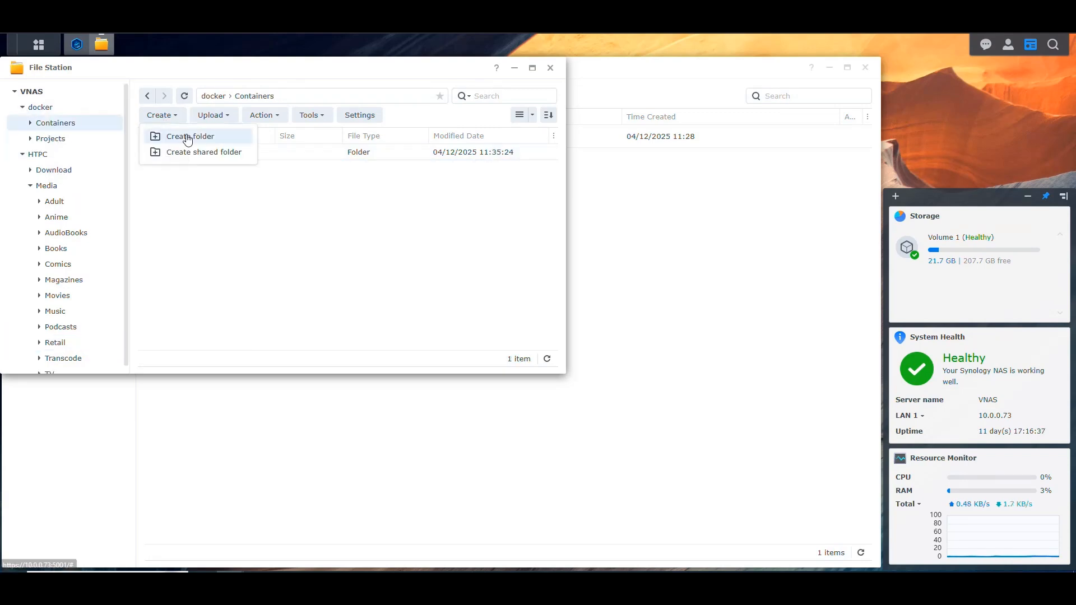
left_click(187, 138)
type("MakeMKV")
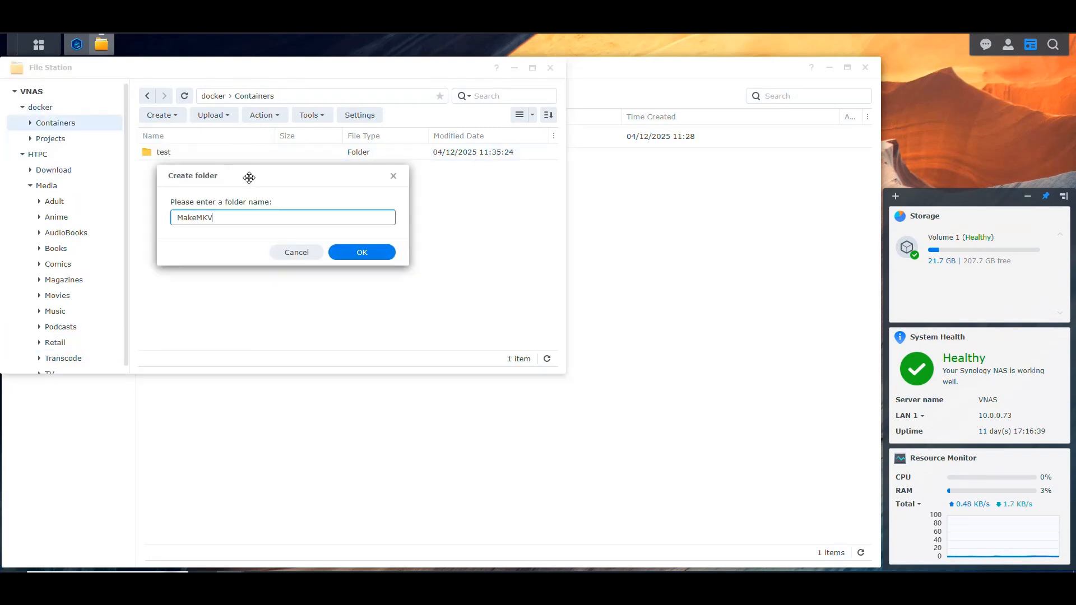
key("Return")
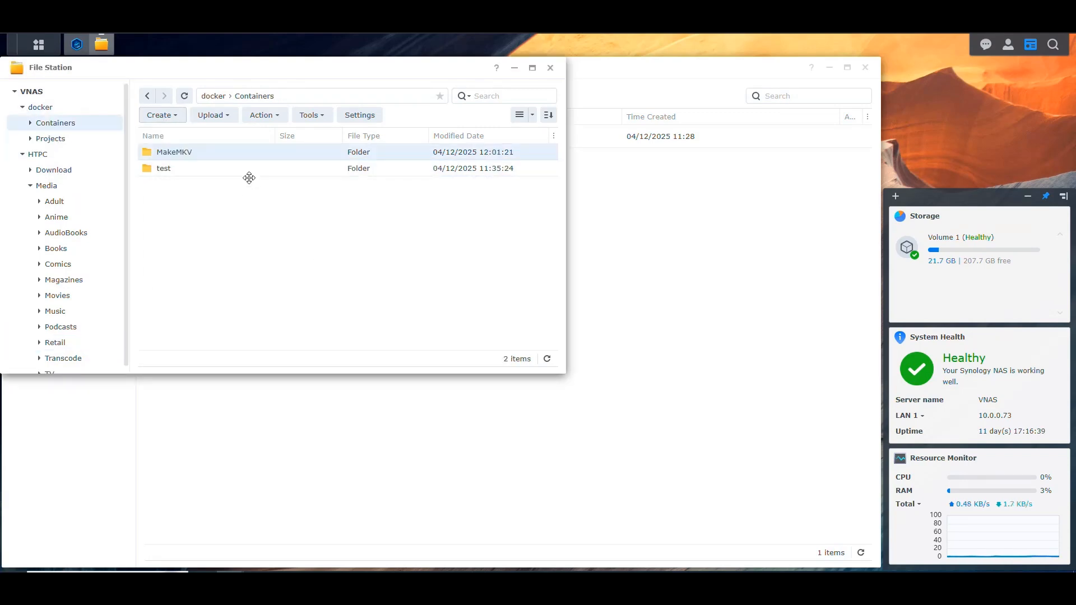
Create a folder named MakeMKV inside the docker share's Projects folder
left_click(48, 138)
left_click(160, 115)
left_click(181, 136)
type("MakeMK")
key("Return")
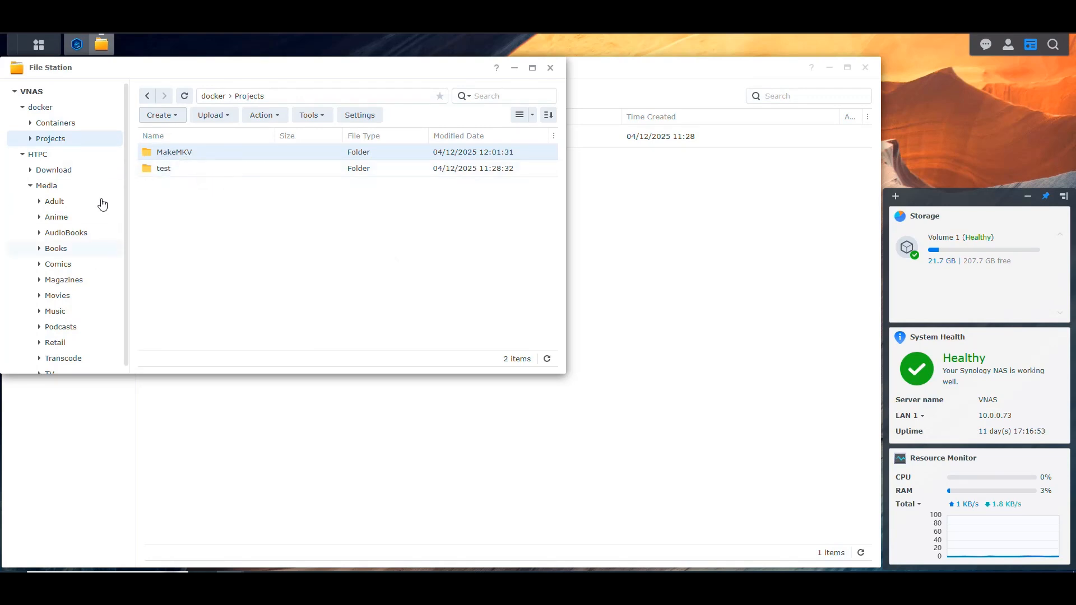
Switch to Container Manager and start a new project named makemkv with its path set to /docker/Projects/MakeMKV
left_click(103, 48)
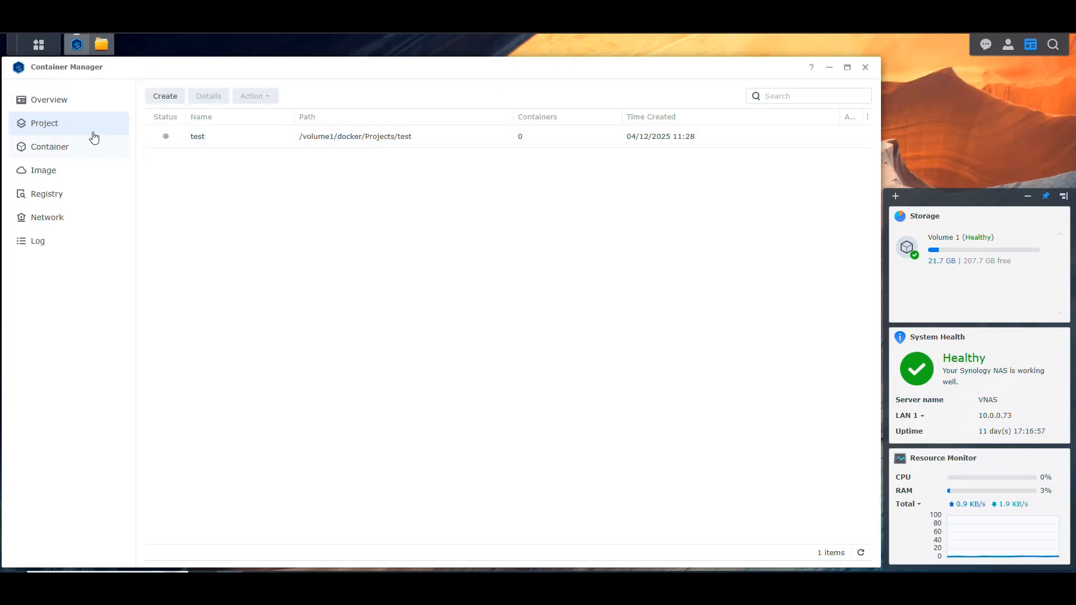
left_click(165, 96)
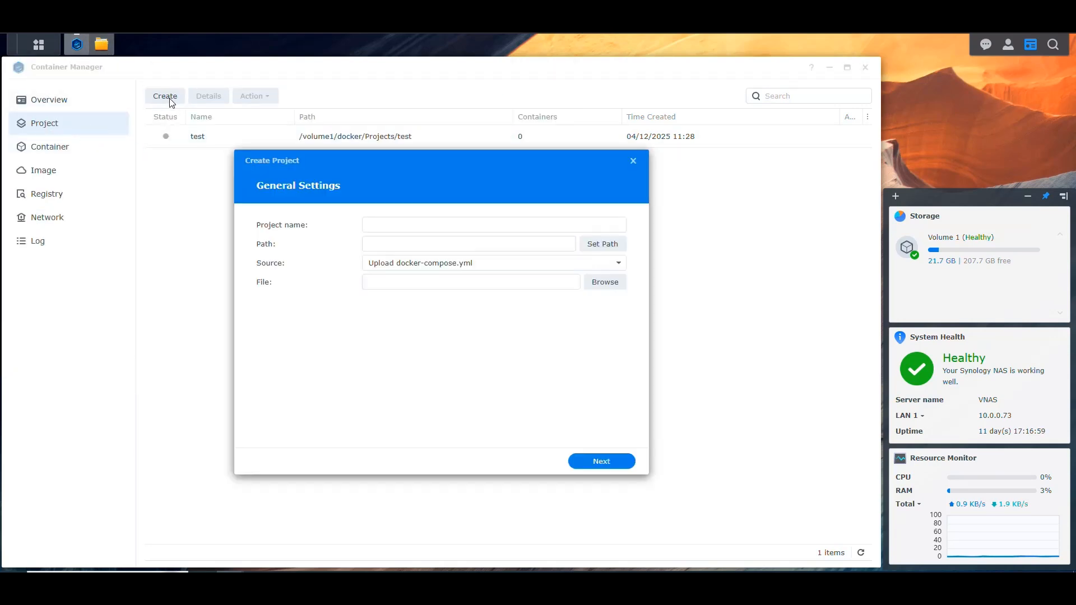
left_click(408, 223)
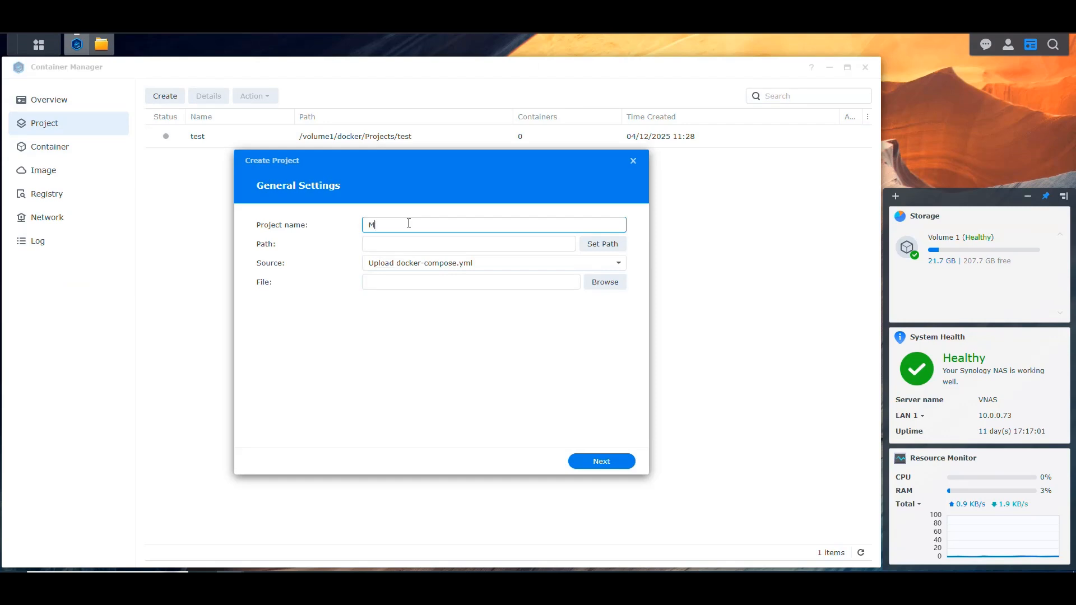
type("makemkv")
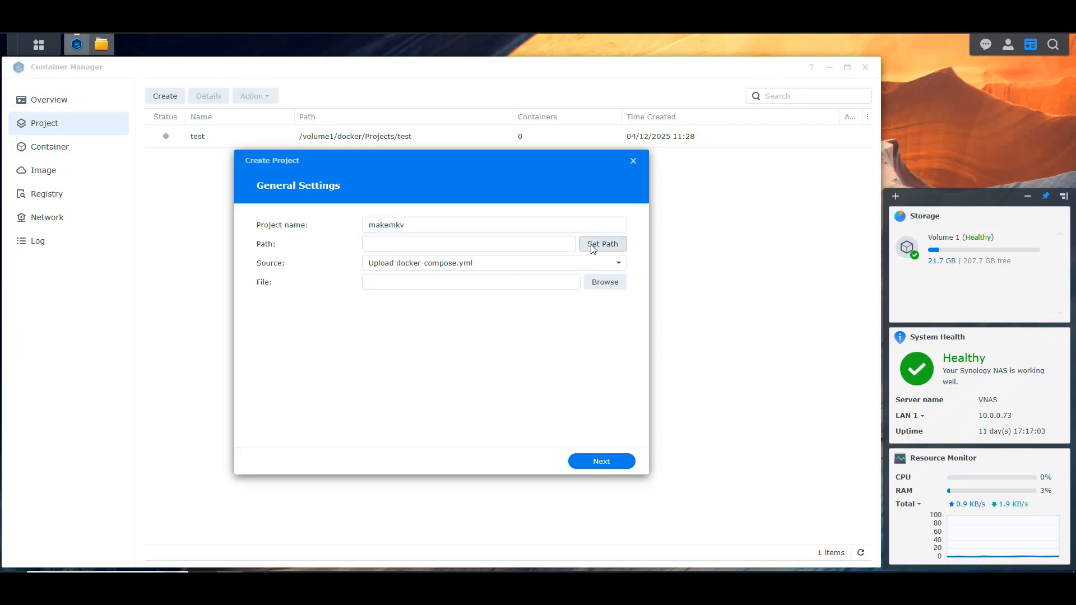
left_click(589, 244)
left_click(341, 253)
left_click(348, 280)
left_click(377, 299)
left_click(527, 439)
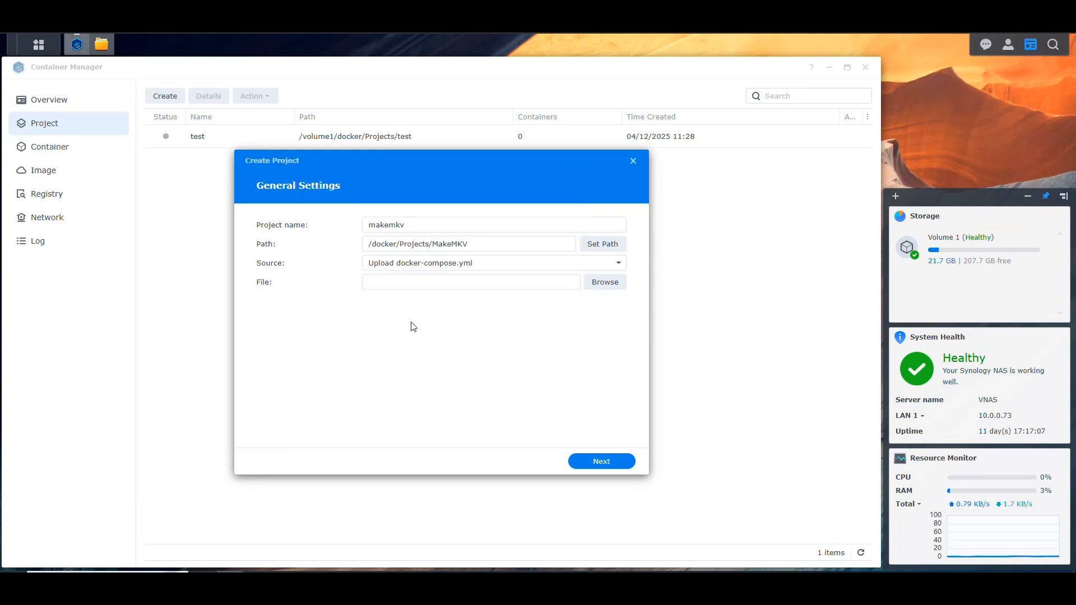
Set the project source to Create docker-compose.yml and paste the prepared MakeMKV compose code
left_click(440, 264)
left_click(422, 303)
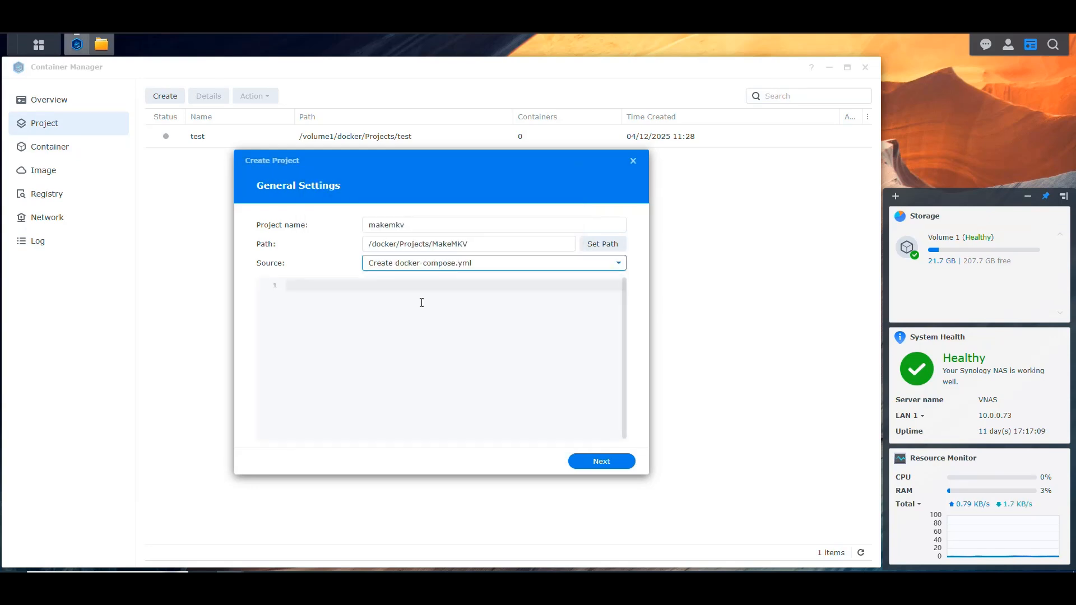
left_click(426, 303)
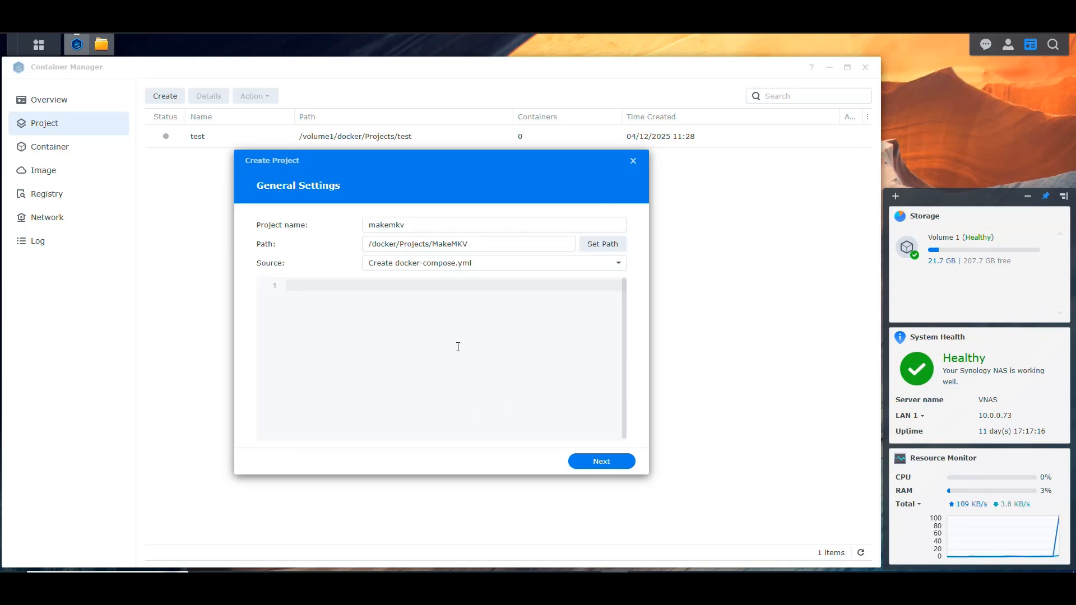
key("ctrl+v")
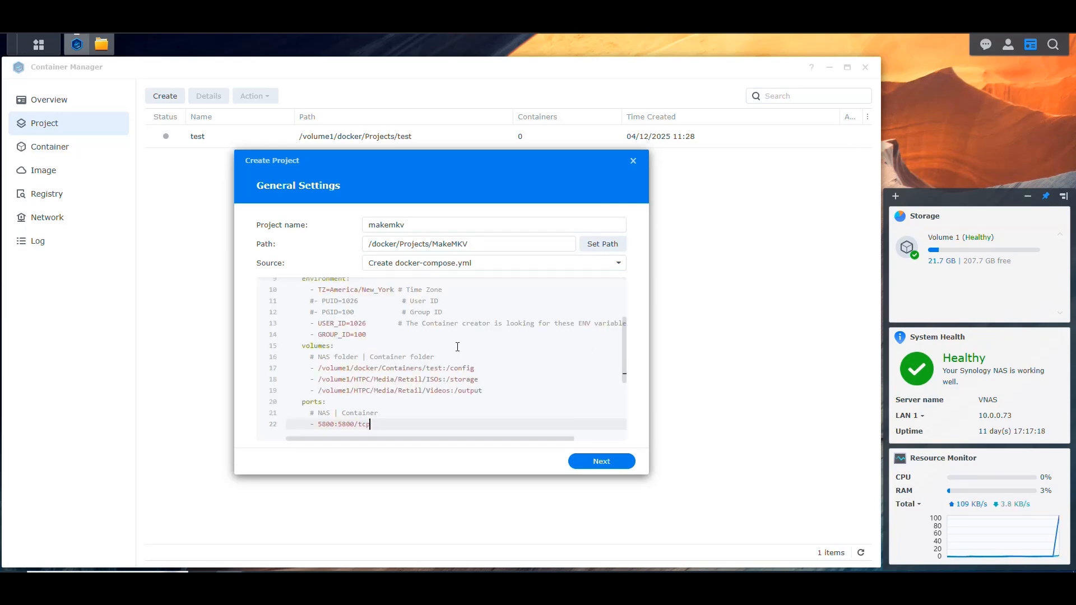
Finish creating the makemkv project without starting it once it is created
left_click(600, 463)
left_click(338, 439)
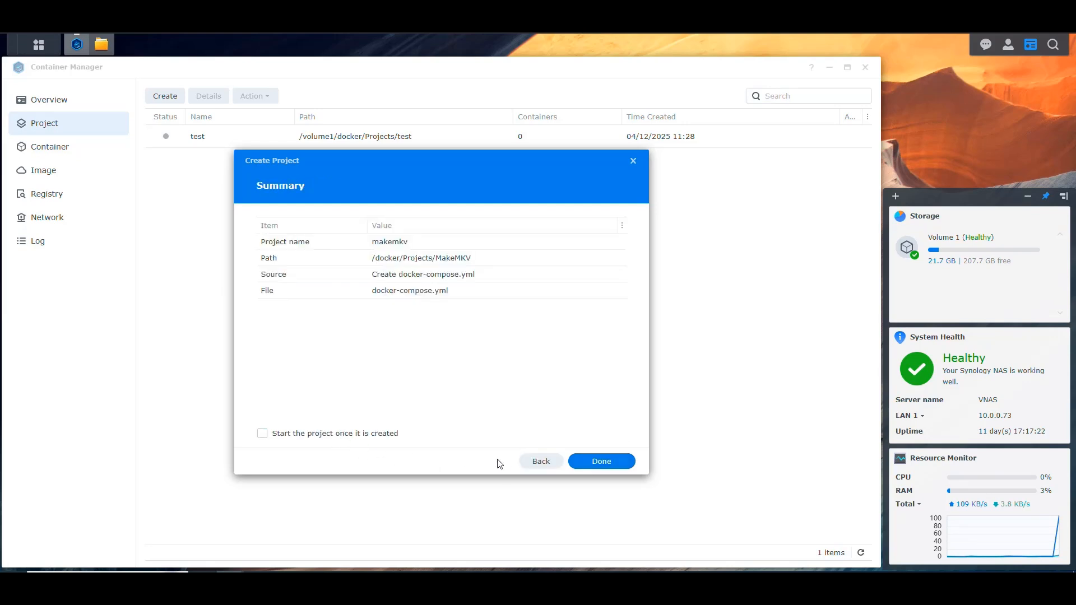
left_click(600, 461)
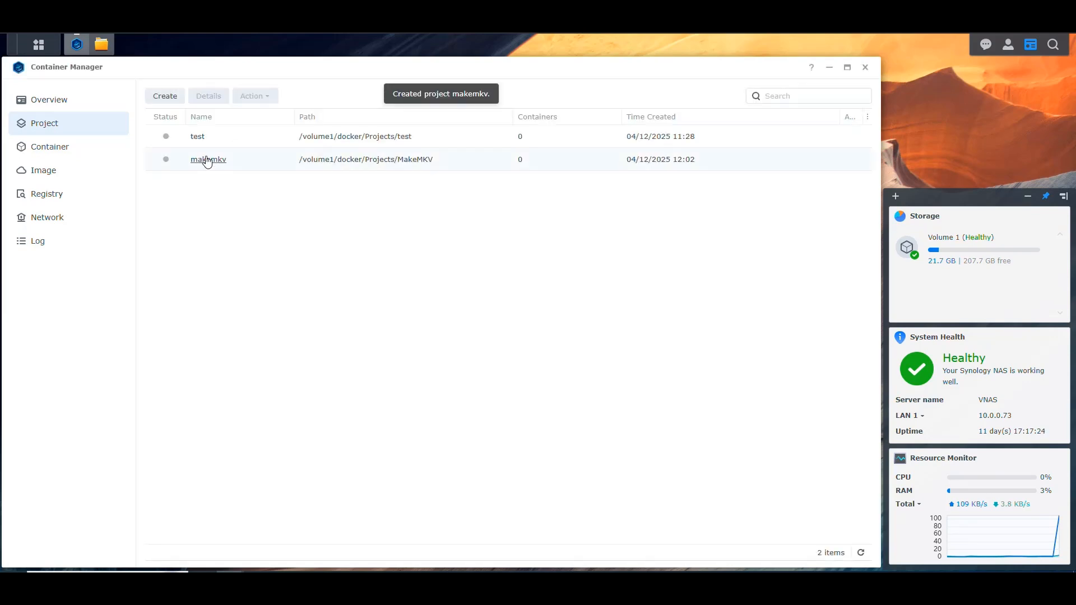
Open the makemkv project's YAML configuration and review its service name, image, container name and time zone lines
double_click(205, 161)
left_click(290, 131)
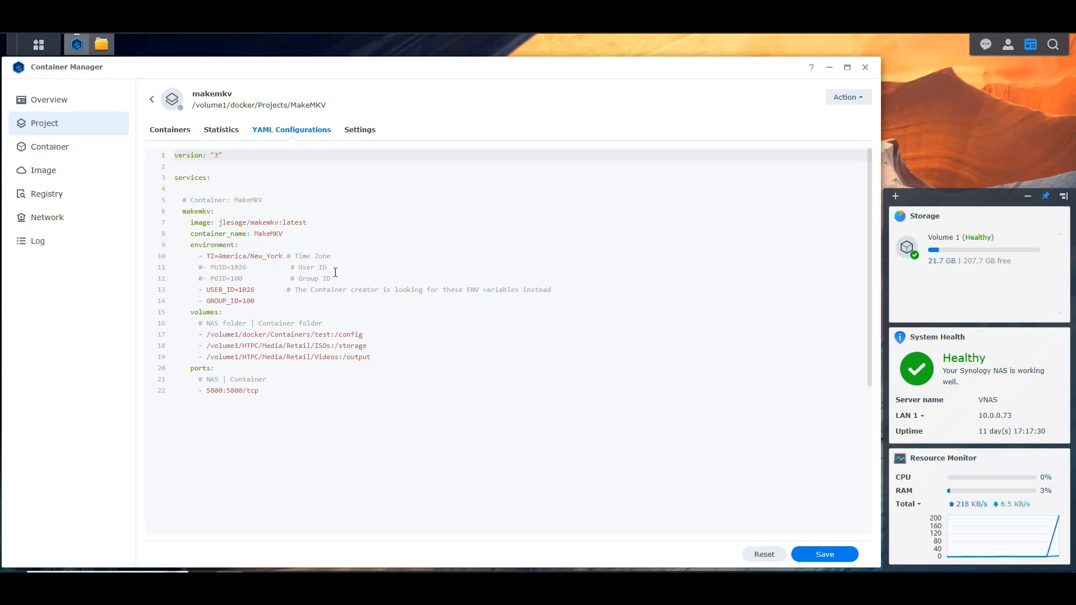
mouse_move(265, 200)
left_mouse_down()
mouse_move(182, 200)
mouse_move(284, 201)
left_mouse_up()
left_click(269, 198)
left_click(283, 201)
double_click(193, 211)
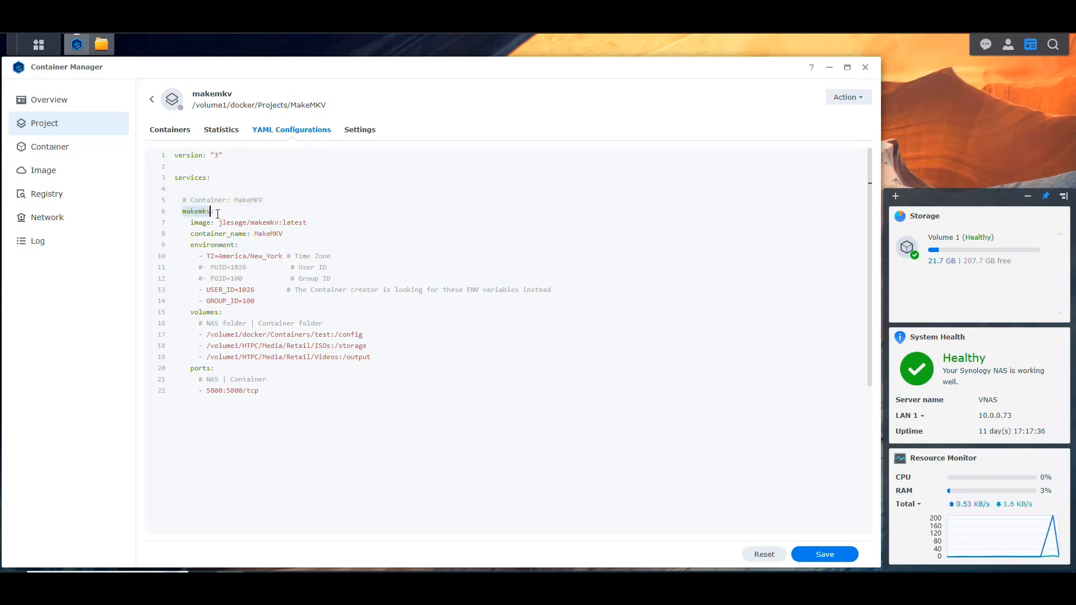
left_click_drag(313, 225, 216, 222)
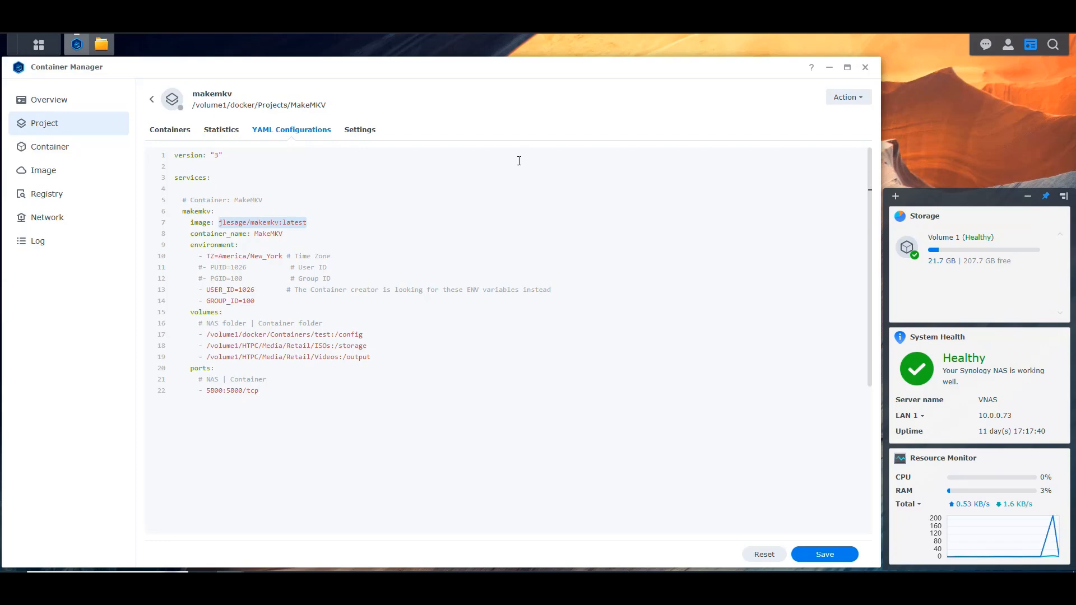
key("End")
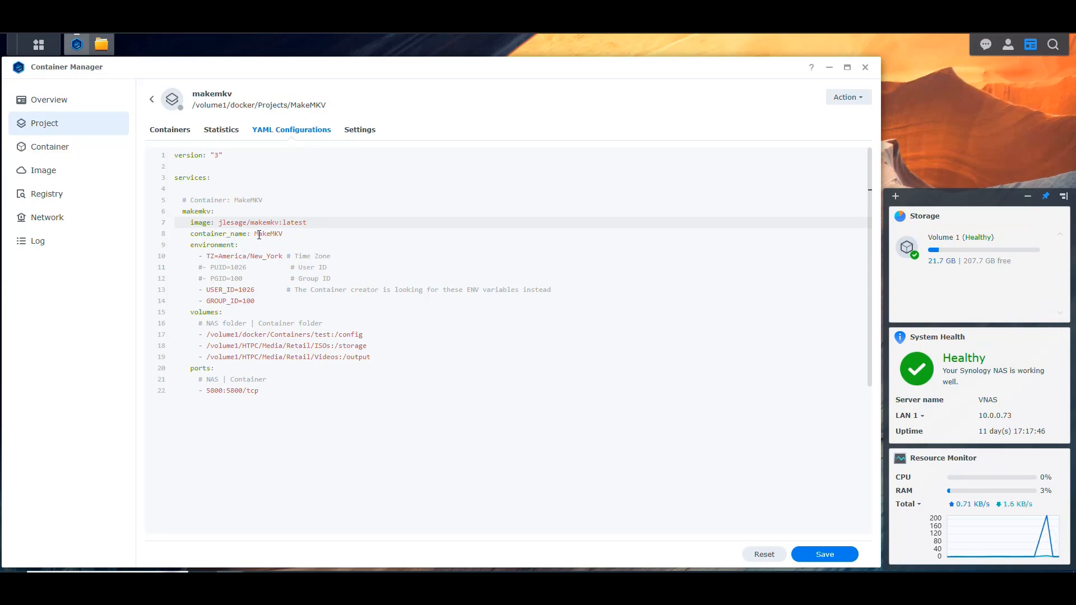
left_click(291, 232)
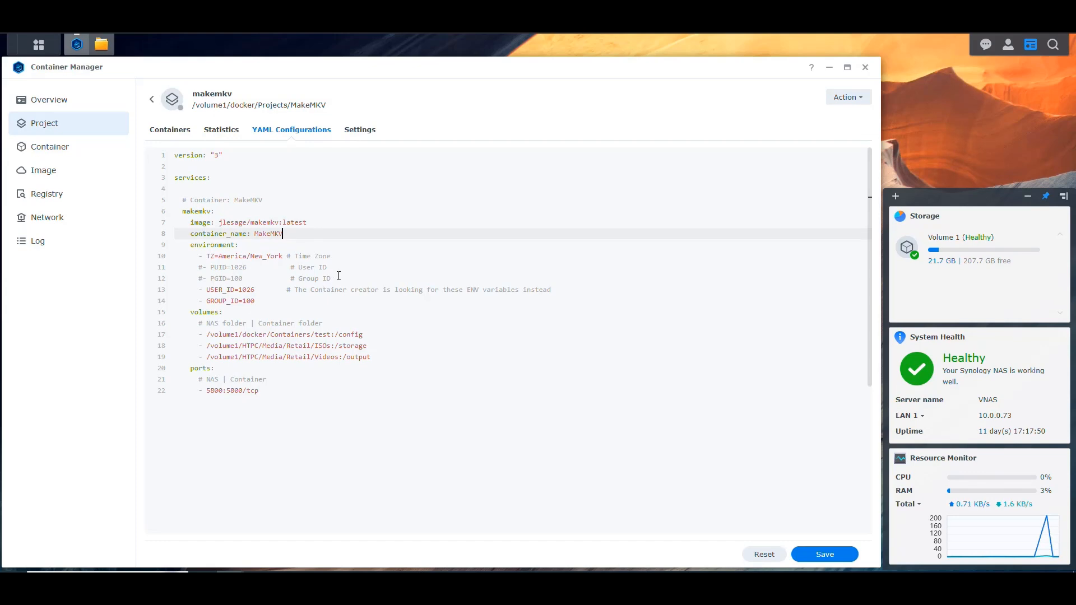
left_click_drag(283, 256, 212, 258)
left_click(338, 255)
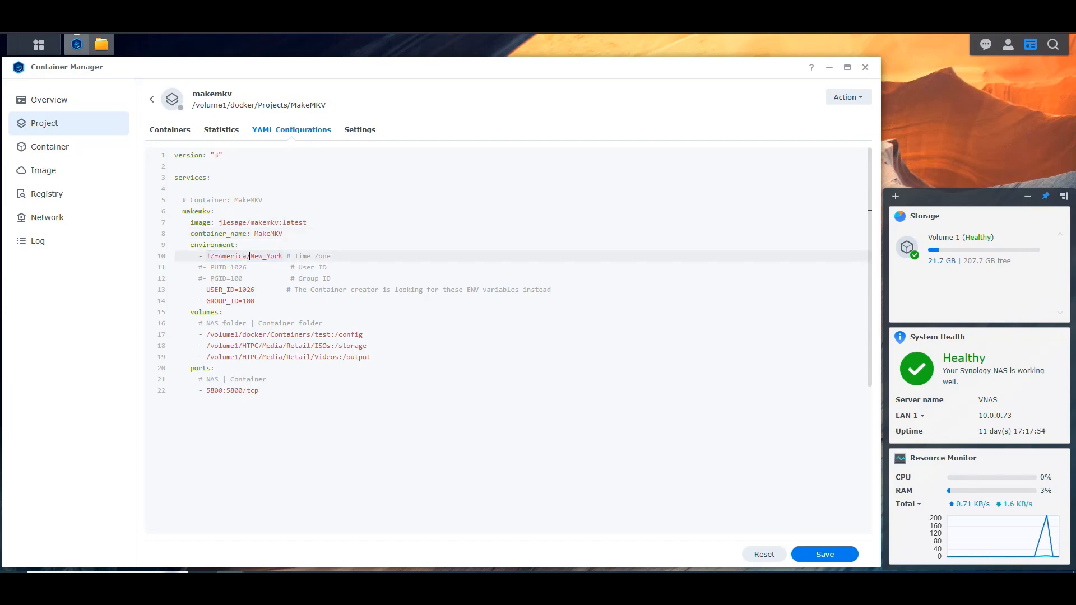
Delete the commented-out PUID and PGID lines from the YAML and check the USER_ID and GROUP_ID variables
left_click_drag(341, 278, 342, 256)
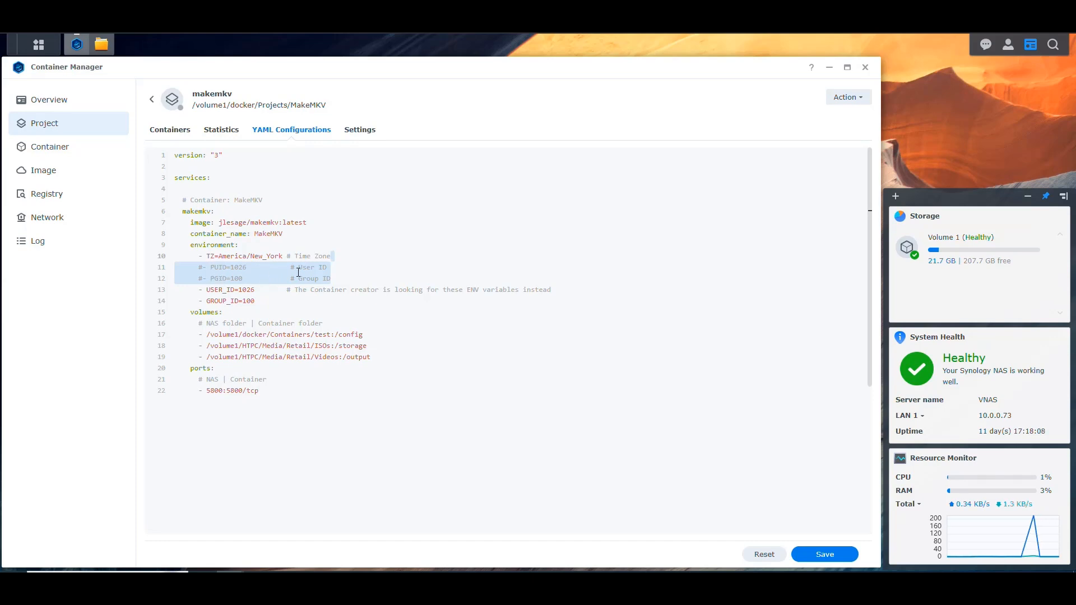
key("BackSpace")
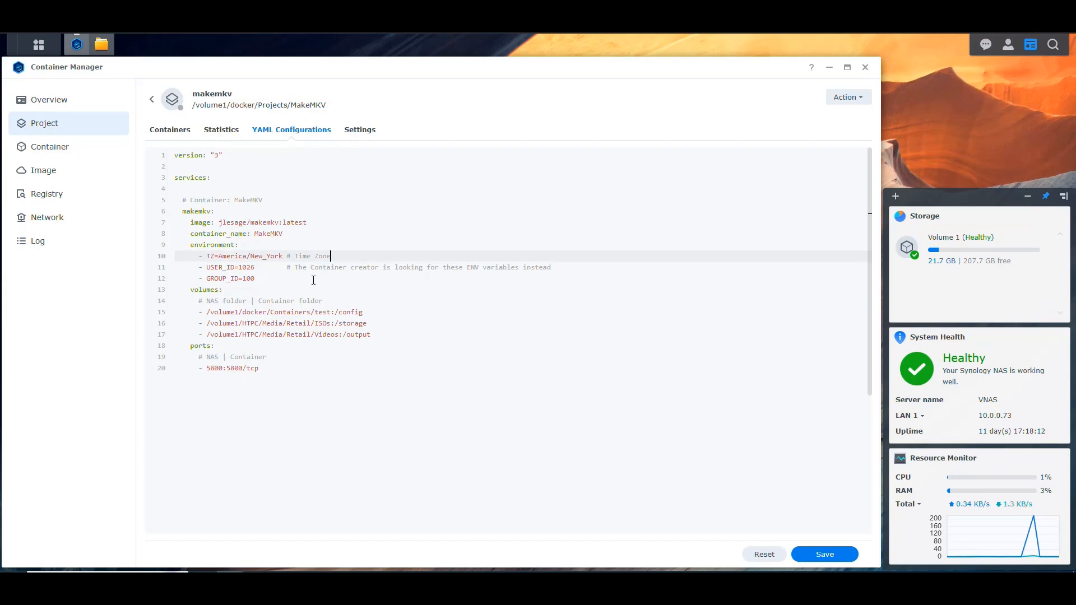
double_click(232, 268)
double_click(218, 279)
left_click(291, 269)
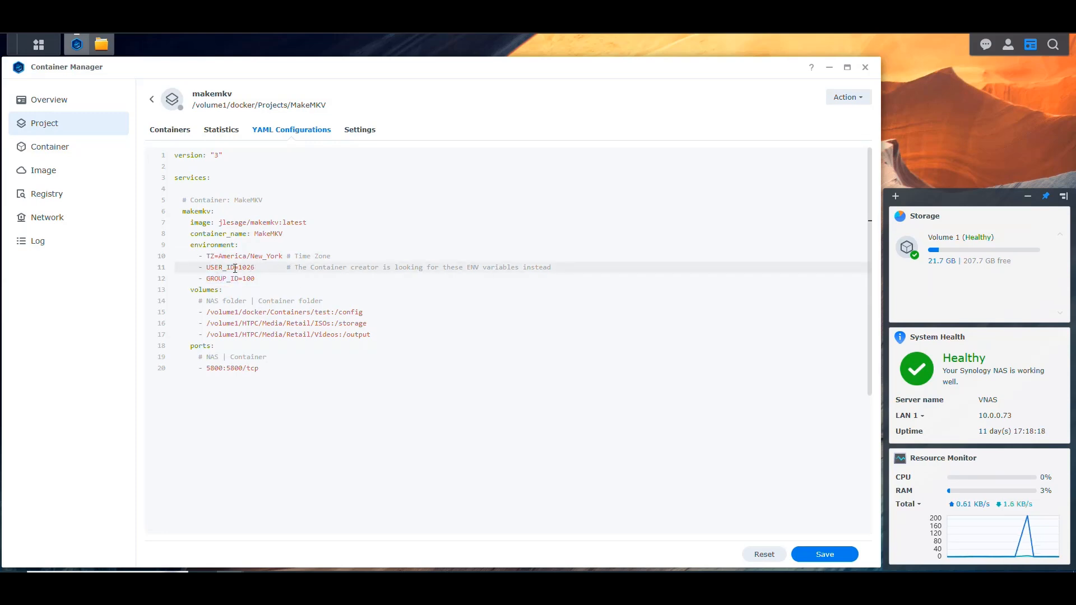
double_click(248, 268)
double_click(249, 278)
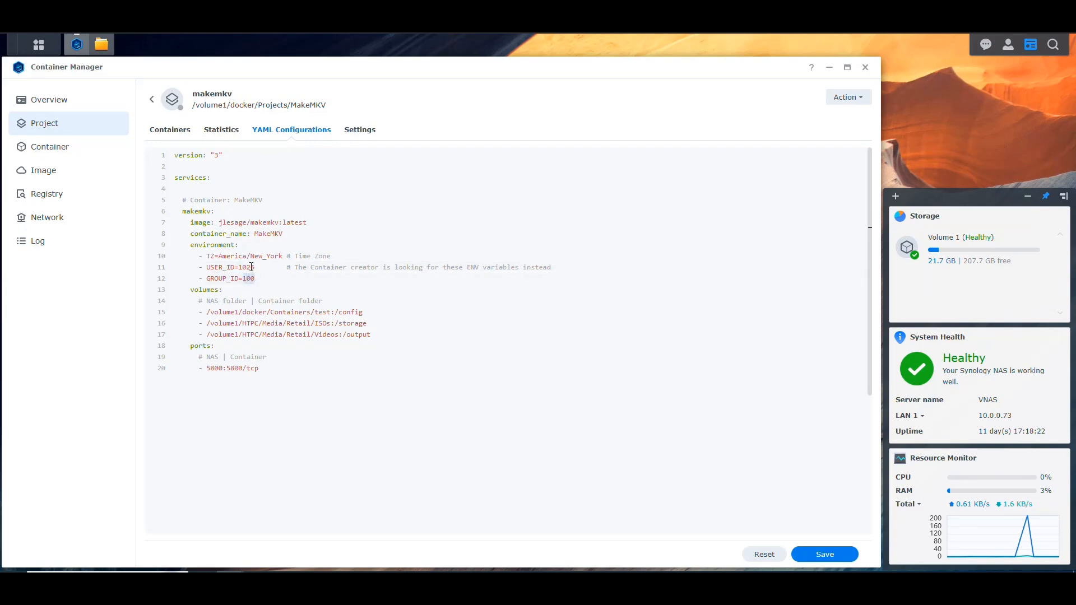
left_click(263, 267)
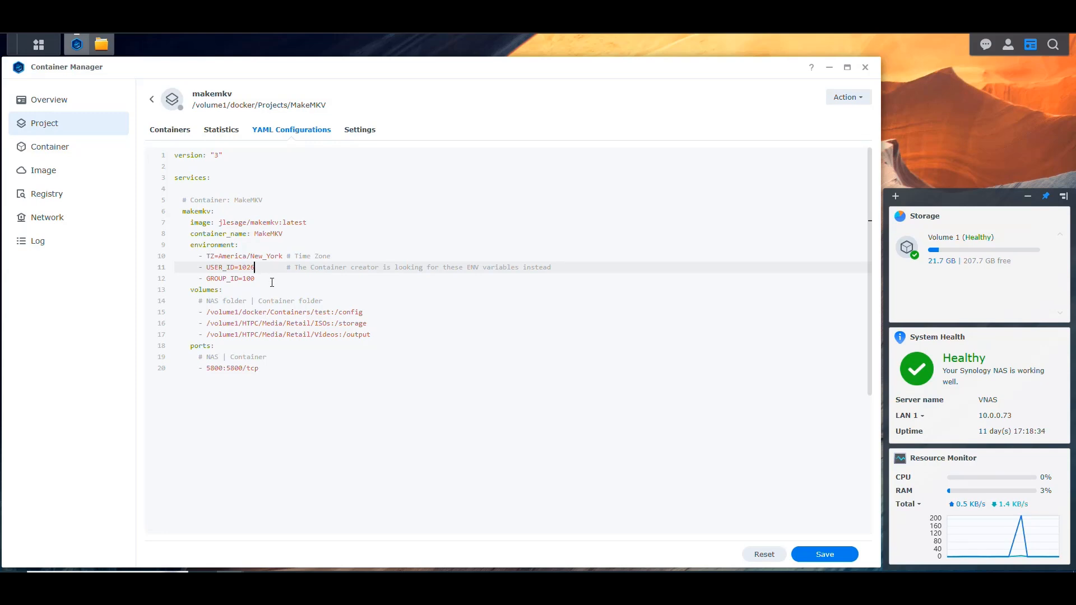
left_click(325, 279)
type("is")
key("BackSpace")
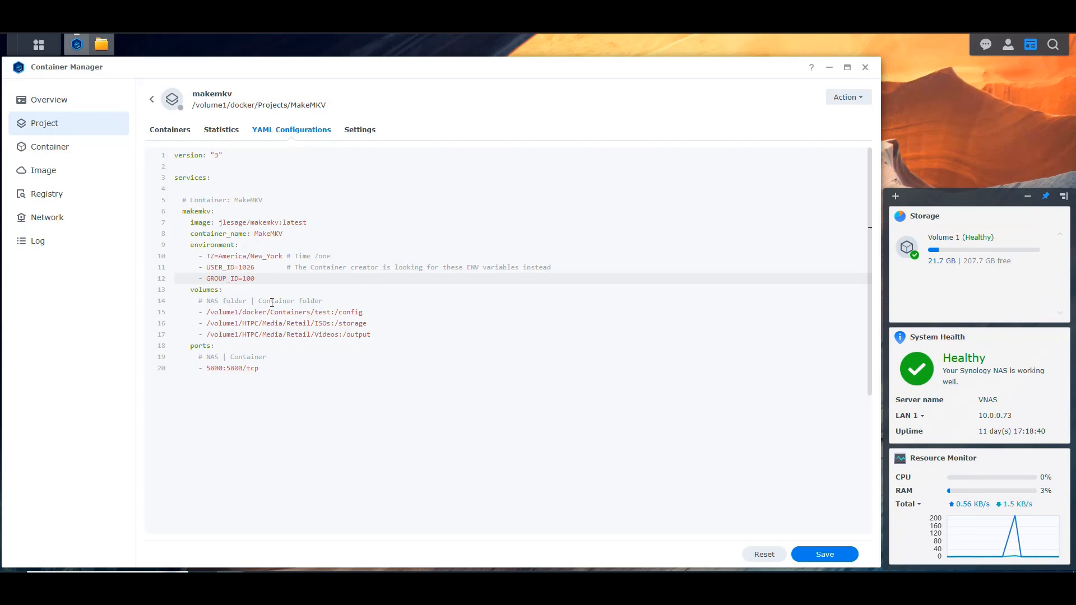
Check the /config volume line, then switch to File Station and copy the MakeMKV folder's location from its properties under docker/Containers
left_click(233, 289)
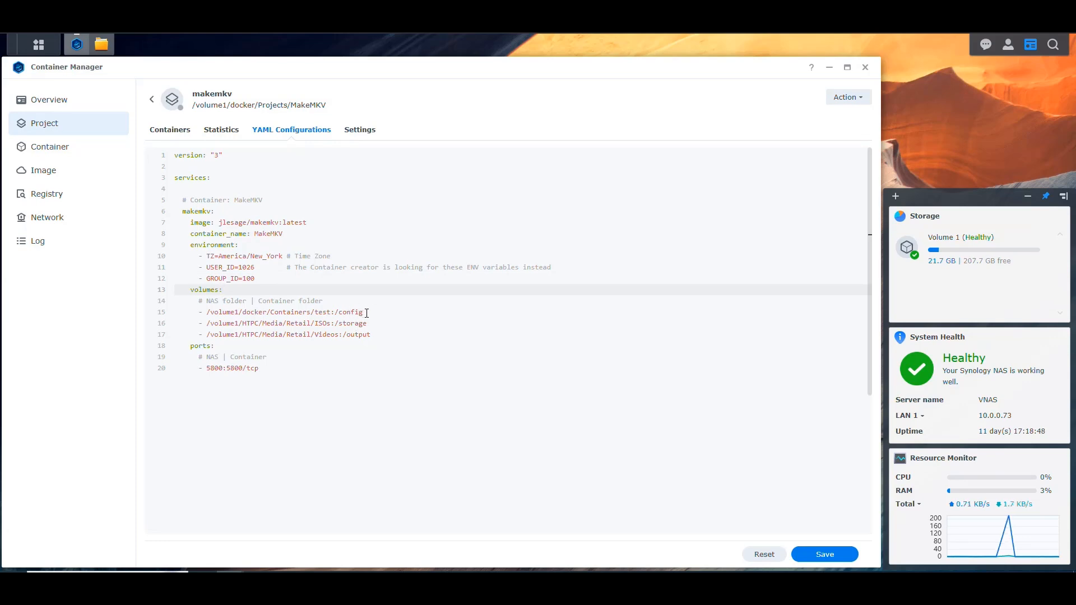
left_click_drag(364, 312, 334, 312)
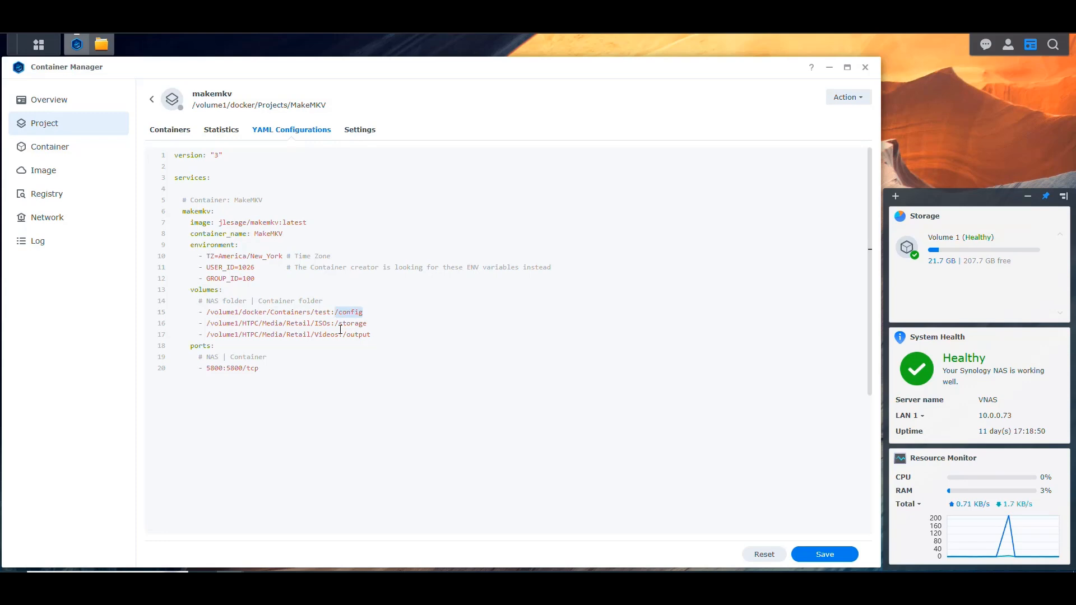
double_click(323, 312)
left_click(101, 44)
left_click(55, 123)
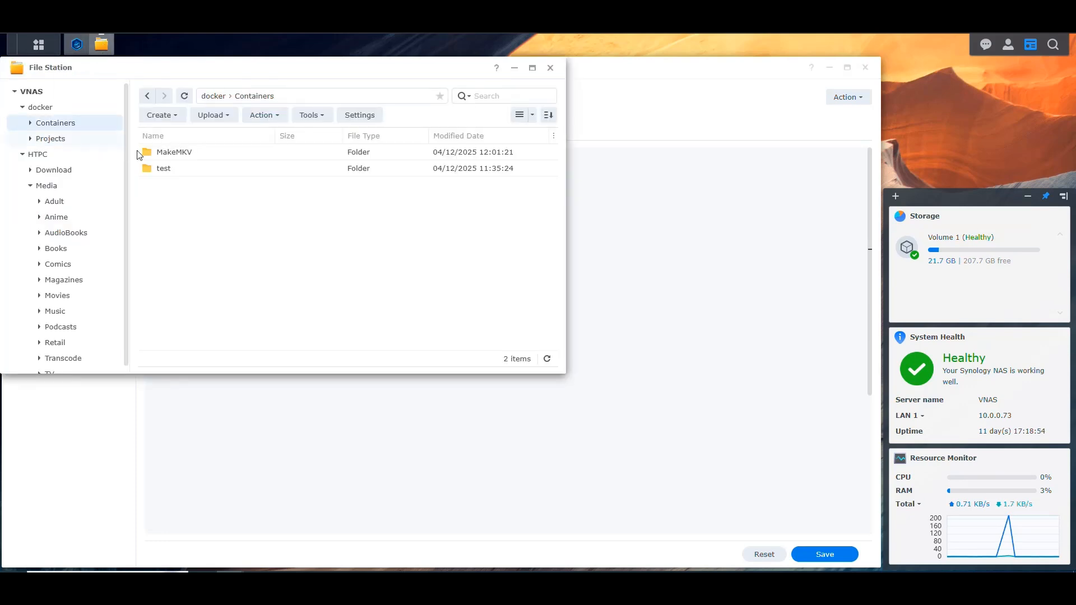
right_click(179, 151)
left_click(234, 398)
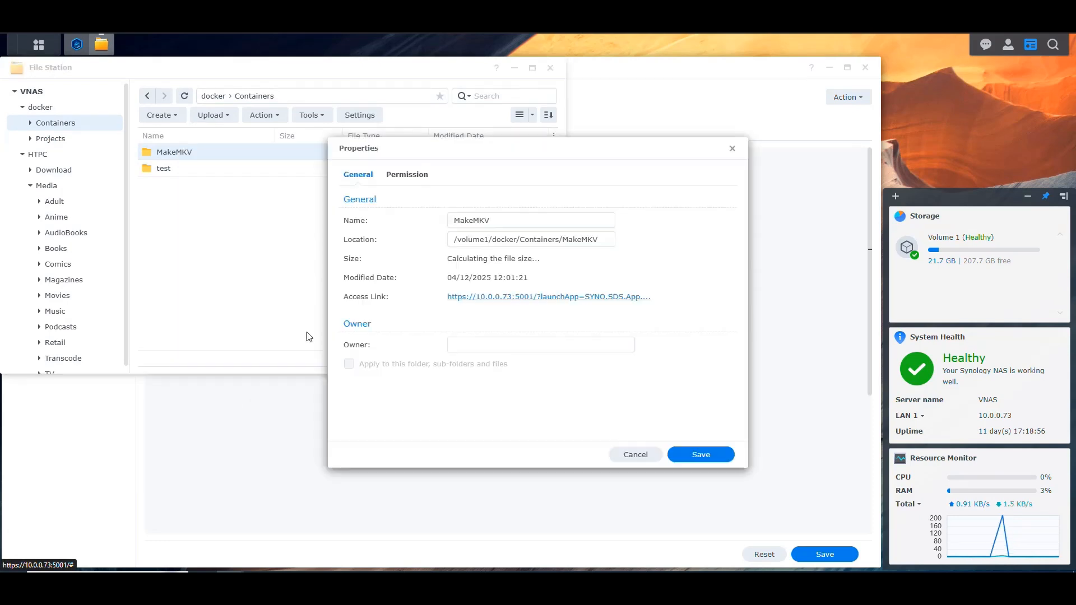
left_click_drag(609, 240, 396, 243)
key("ctrl+c")
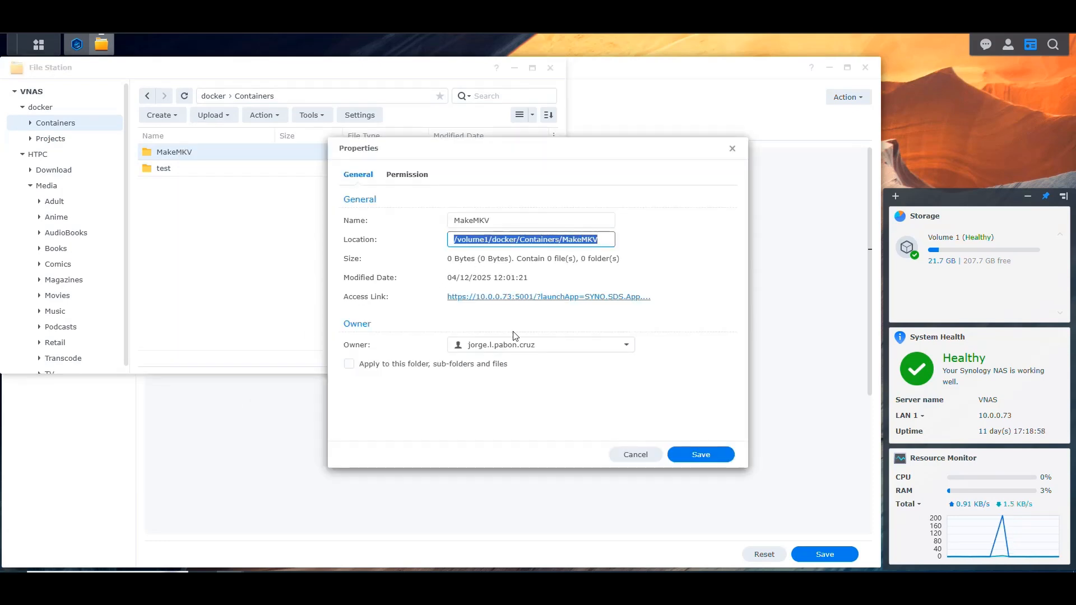
left_click(644, 451)
Back in the makemkv YAML, replace the NAS path mapped to /config with /volume1/docker/Containers/MakeMKV
left_click(102, 45)
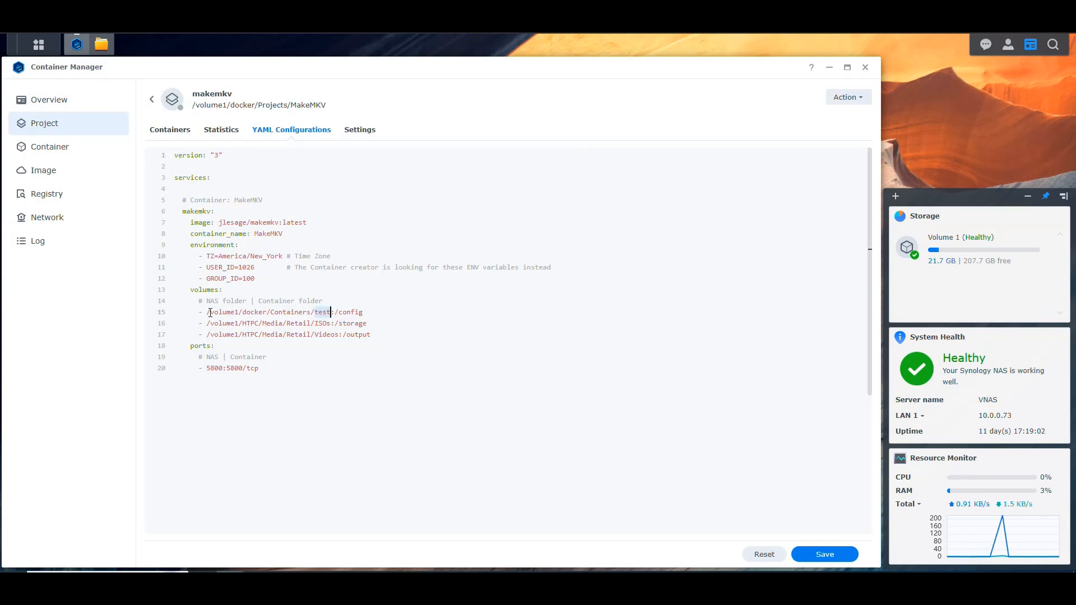
left_click_drag(208, 312, 331, 312)
key("ctrl+v")
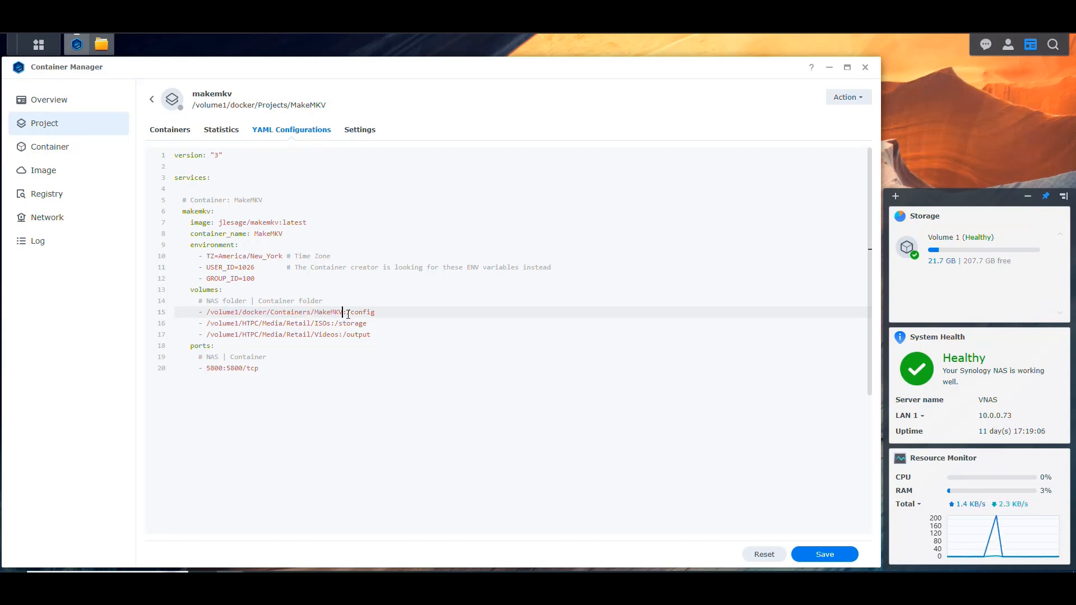
Look up the ISOs folder's location under HTPC/Media/Retail in File Station and check it against the NAS path mapped to /storage
left_click_drag(375, 312, 336, 324)
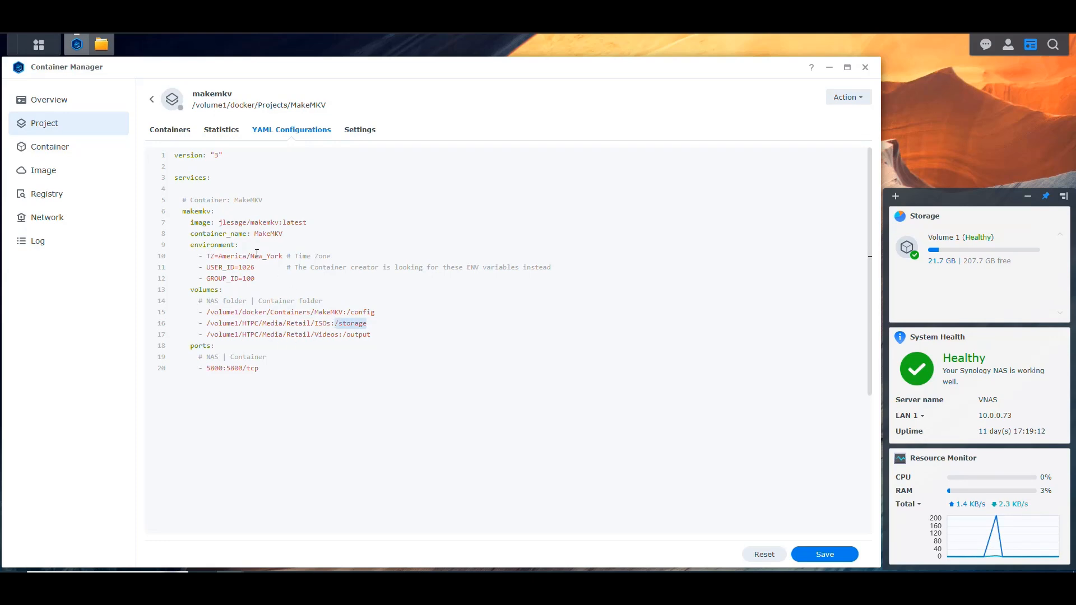
left_click(101, 45)
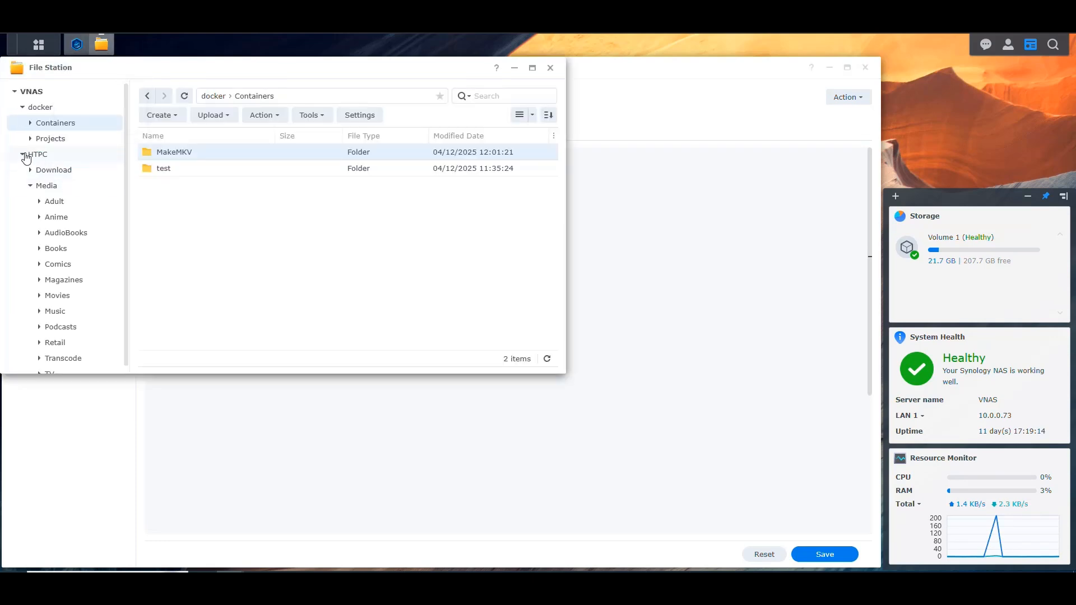
left_click(47, 186)
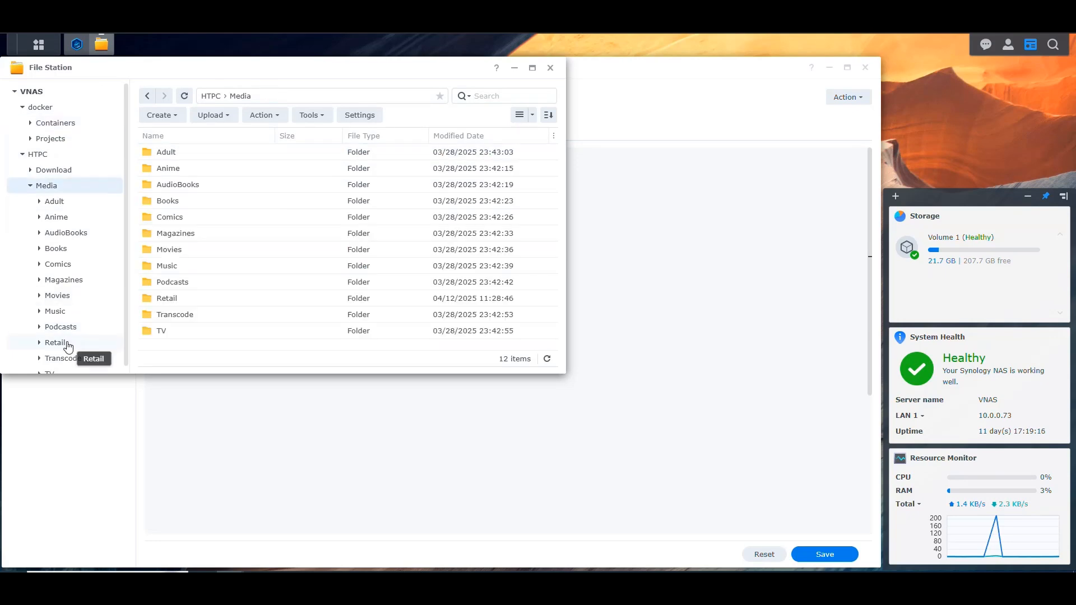
left_click(58, 343)
right_click(175, 152)
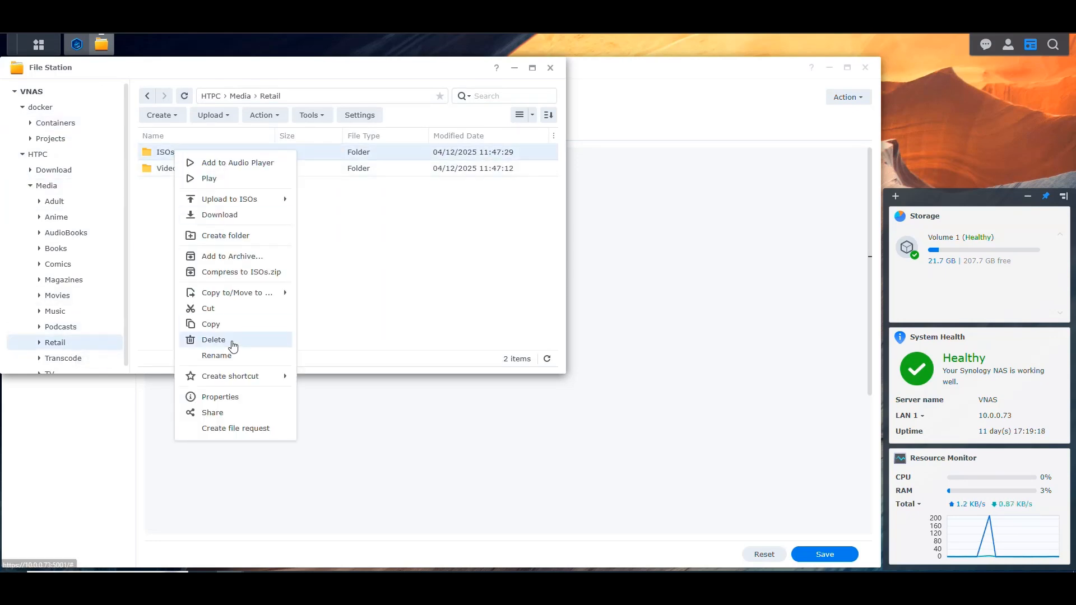
left_click(220, 397)
left_click_drag(592, 236, 361, 233)
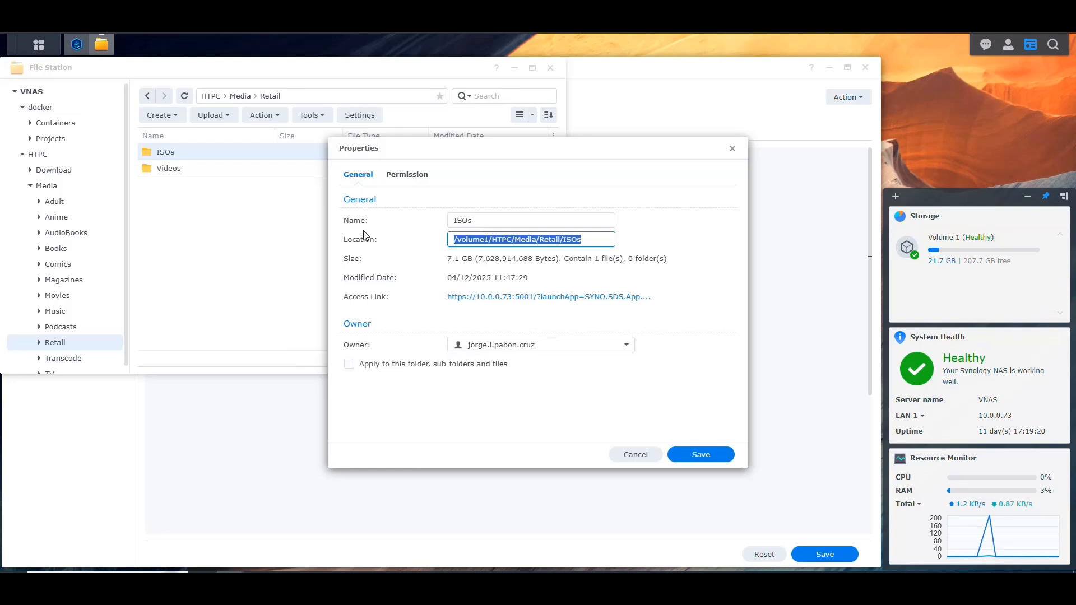
left_click(617, 450)
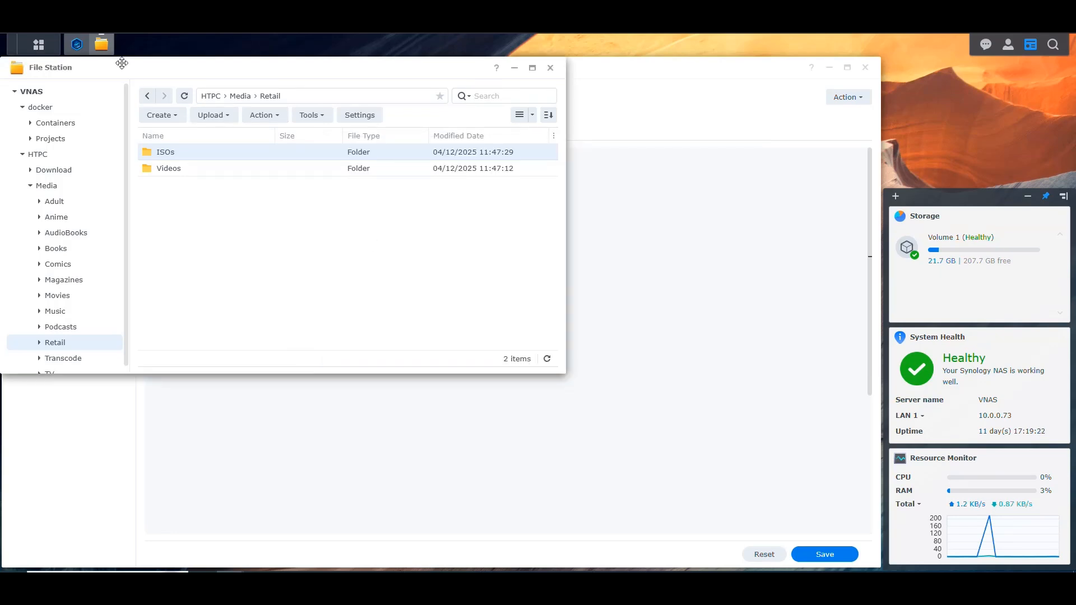
left_click(103, 52)
left_click_drag(332, 325, 210, 327)
key("Right")
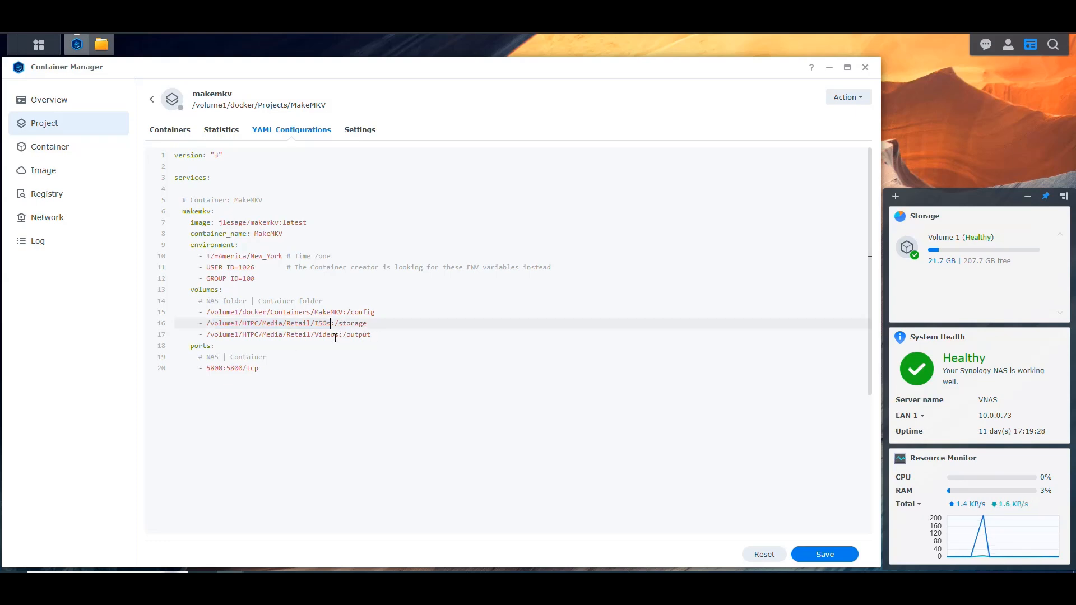
Review the YAML's /output and /storage volume mappings and the NAS and container sides of the port mapping
left_click_drag(340, 334, 207, 334)
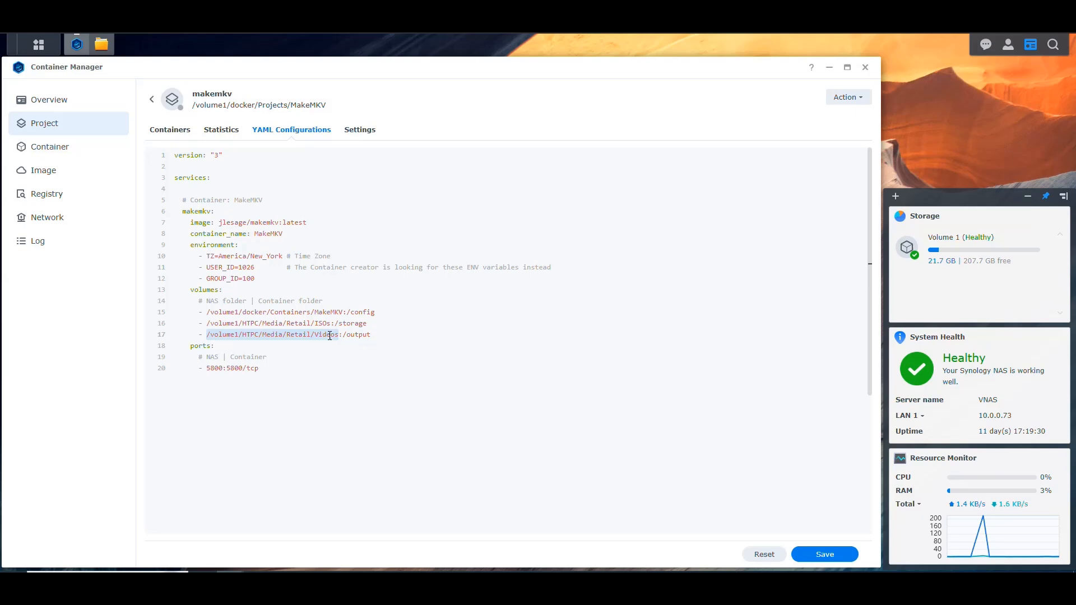
left_click(354, 334)
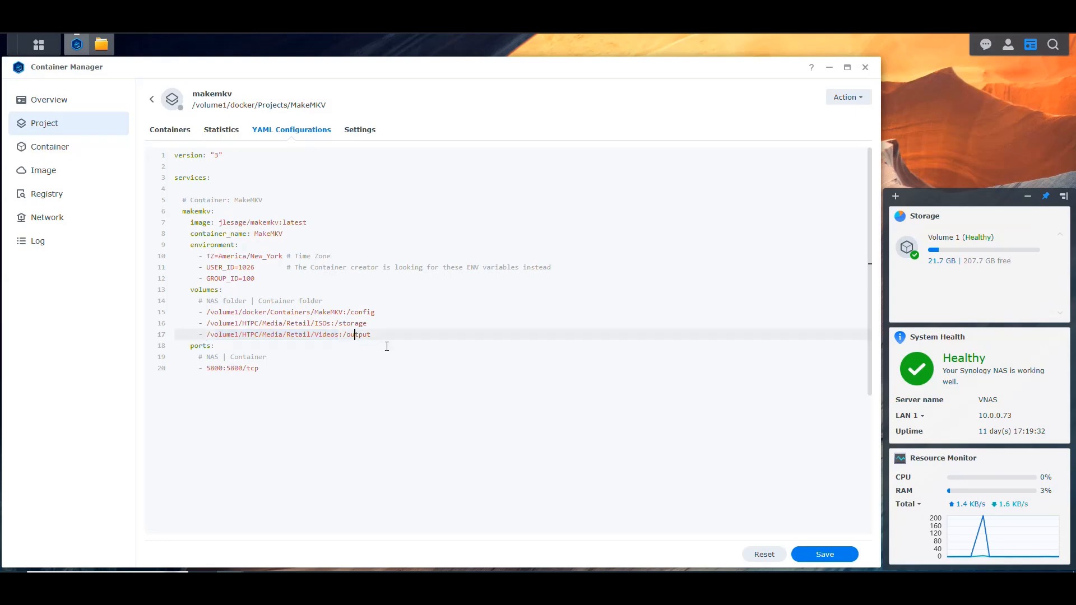
left_click_drag(367, 323, 212, 325)
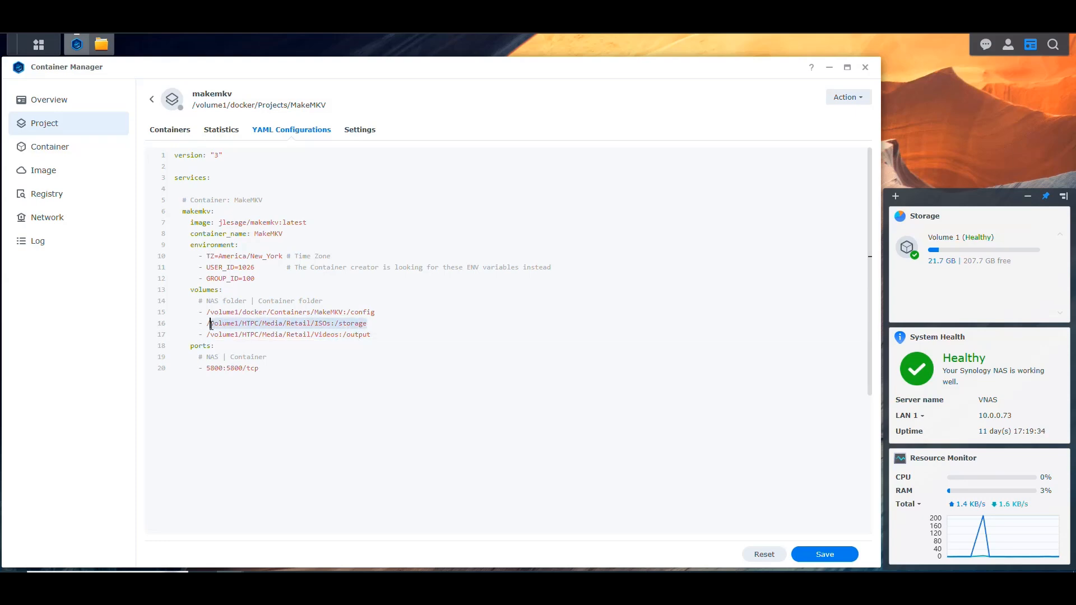
left_click_drag(378, 335, 207, 334)
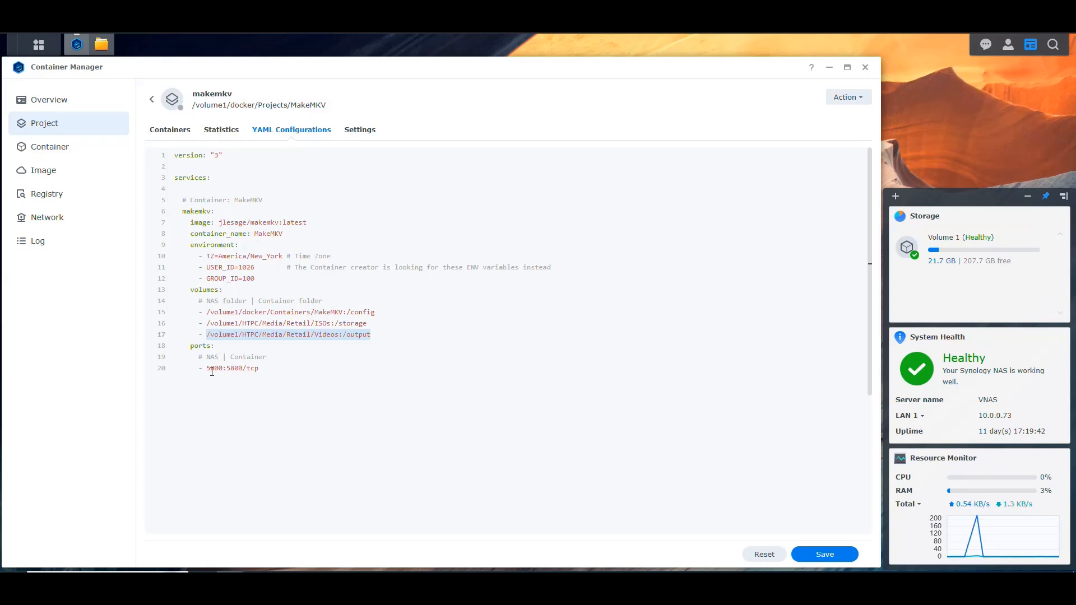
double_click(235, 369)
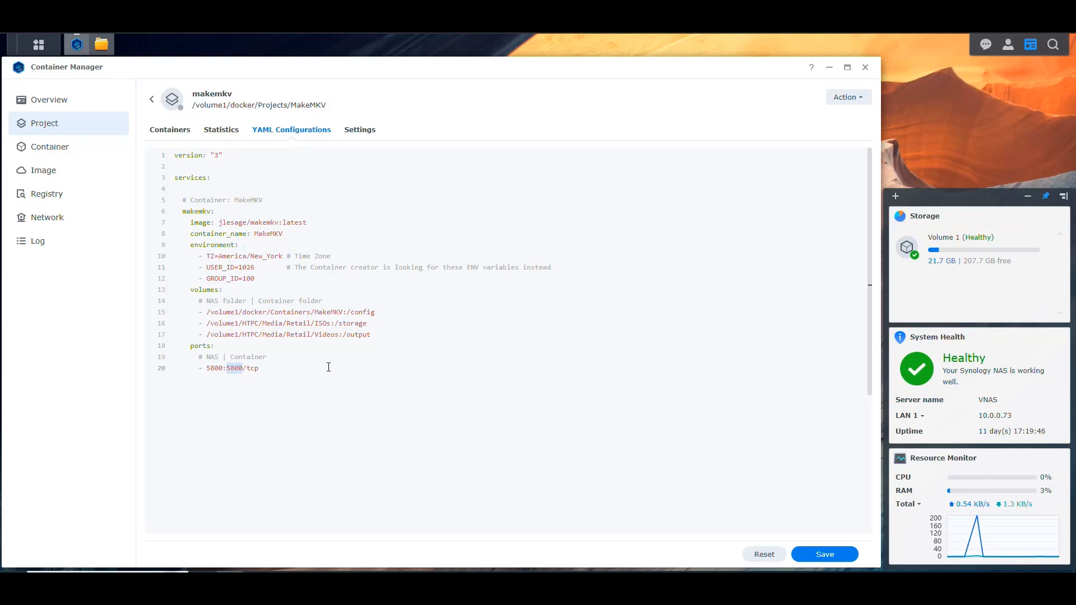
left_click(213, 370)
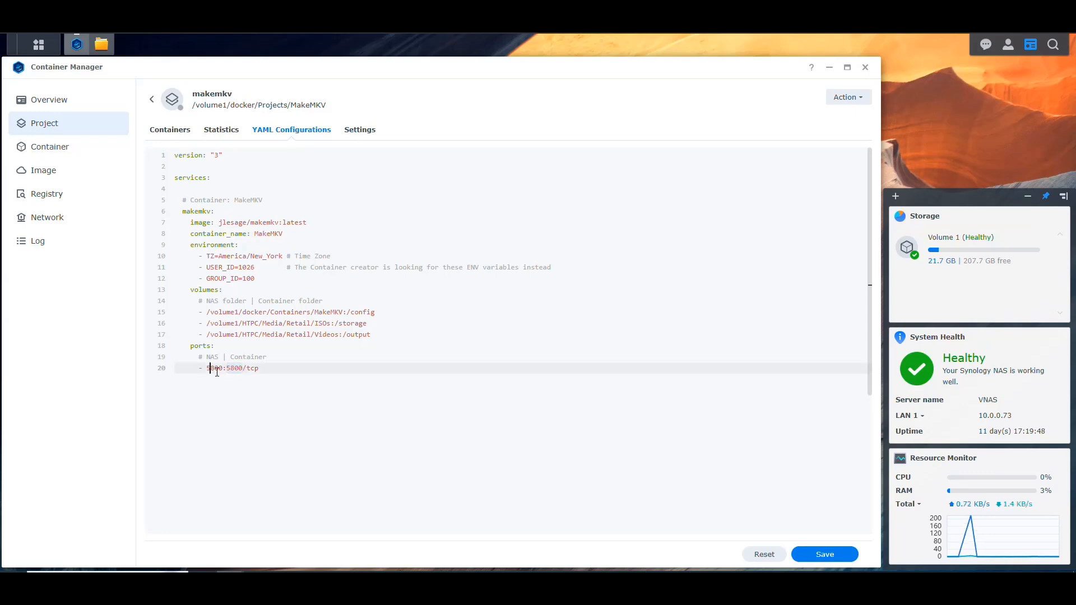
double_click(213, 368)
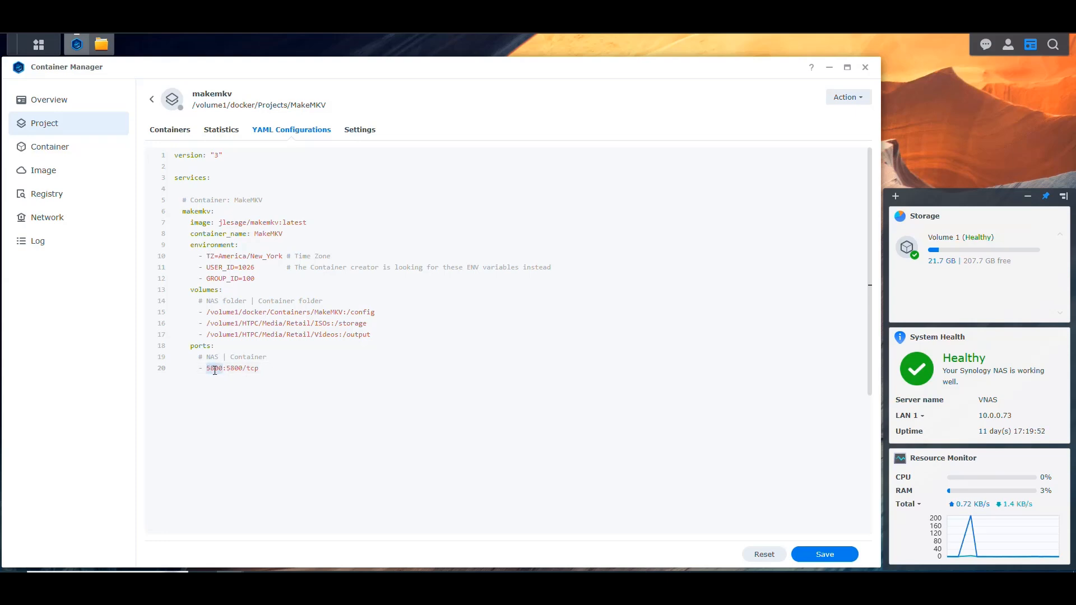
left_click(284, 371)
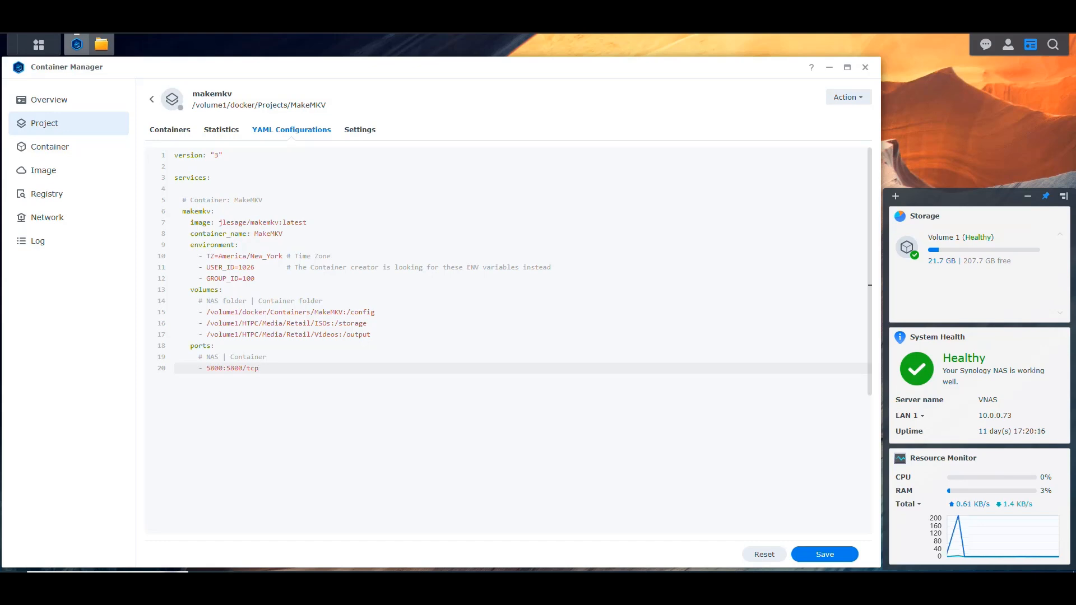
Save the YAML changes with the option to build and start the project, and close the build terminal once it finishes
left_click(828, 553)
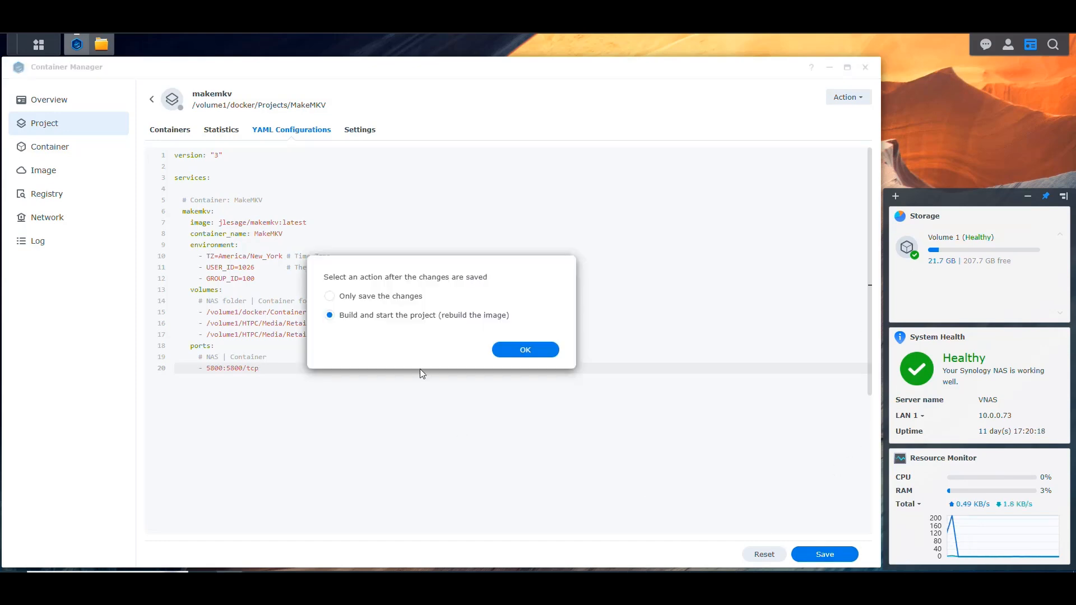
left_click(525, 350)
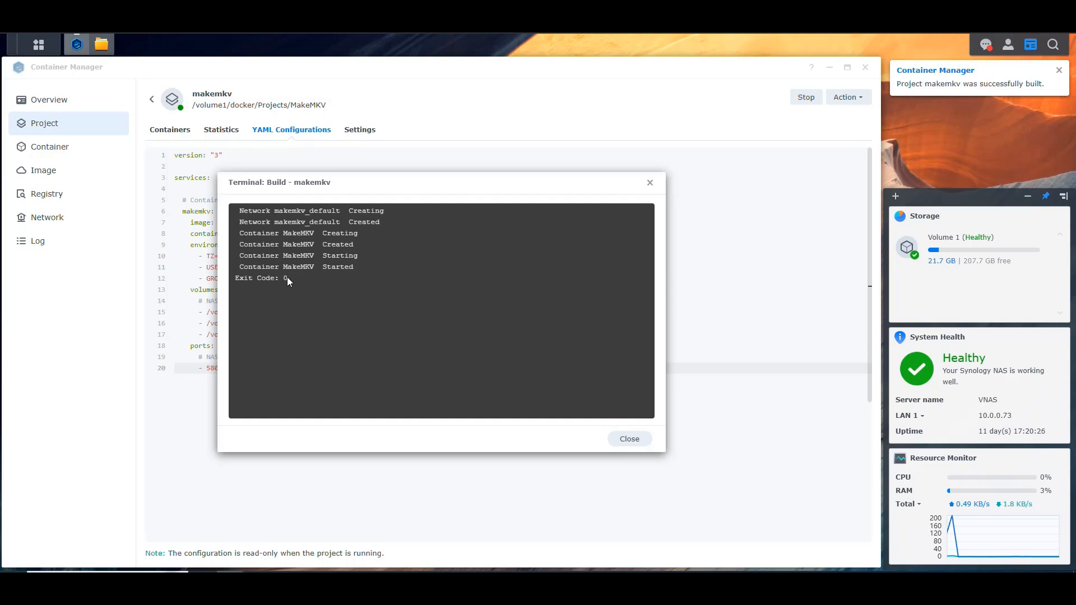
left_click(628, 439)
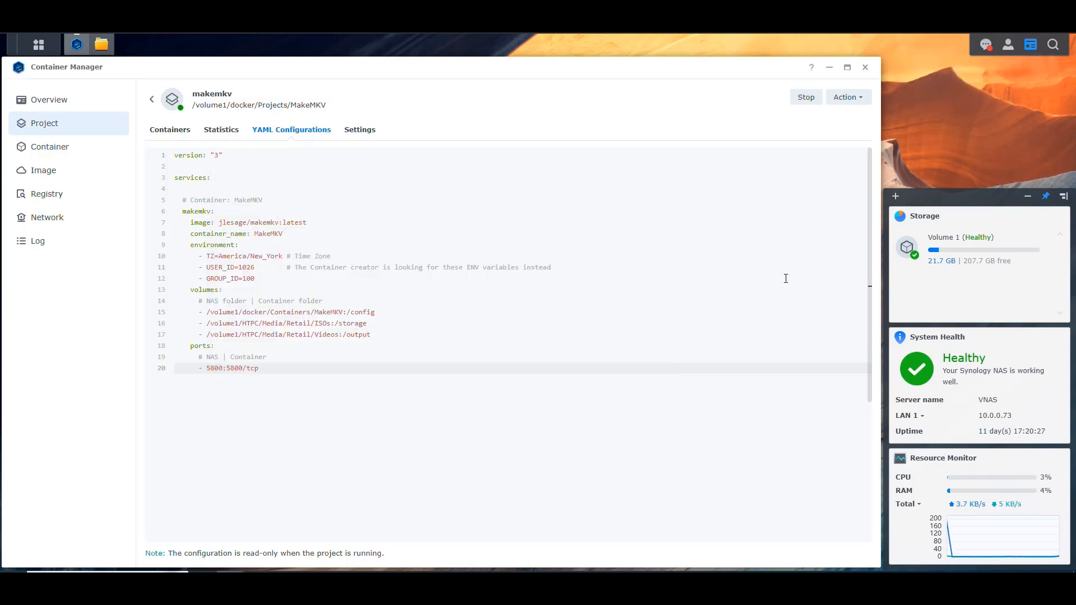
Clear all desktop notifications
left_click(986, 45)
left_click(908, 553)
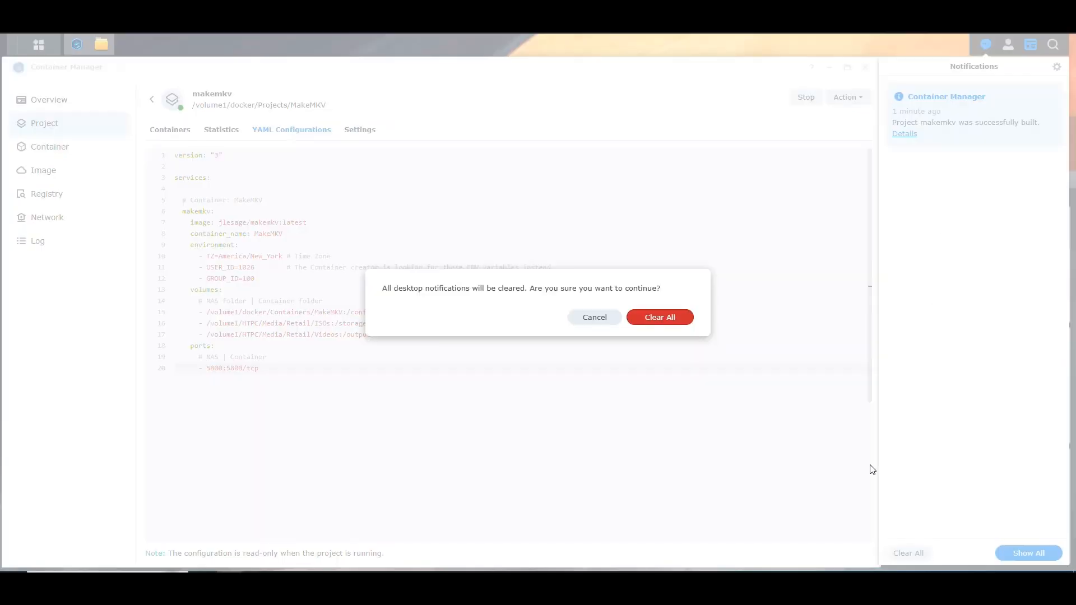
left_click(682, 326)
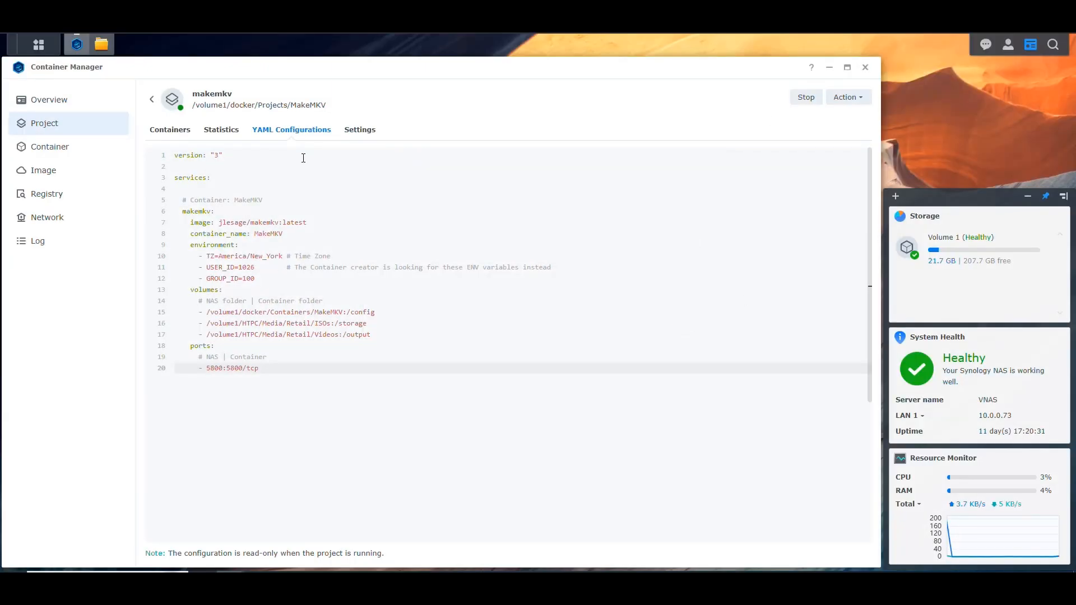
Open the MakeMKV container from the project's container list, refresh its log and examine the startup entries
left_click(169, 130)
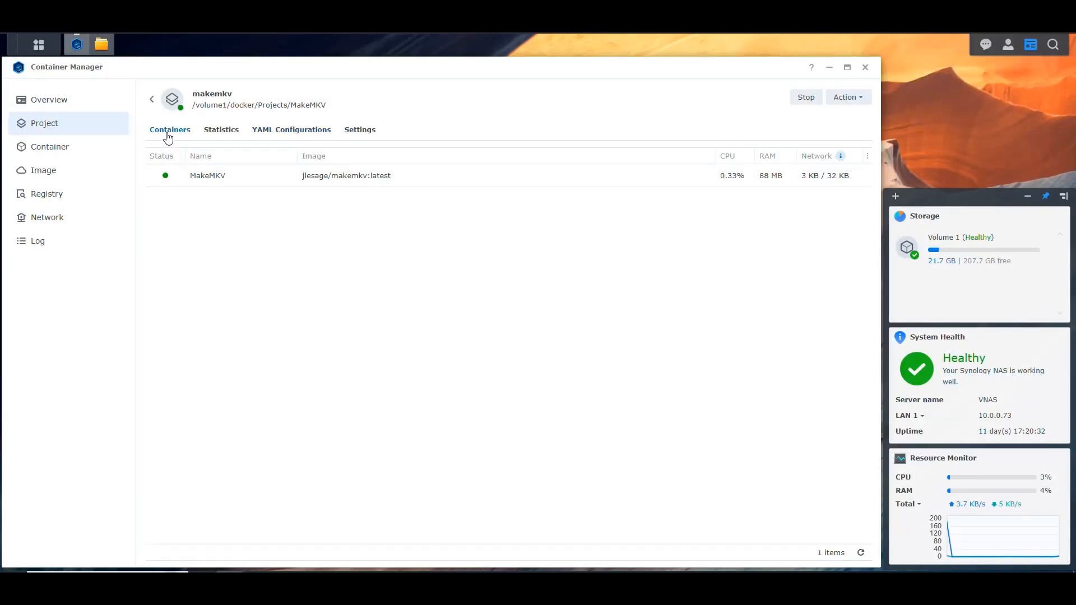
left_click(216, 179)
left_click(528, 339)
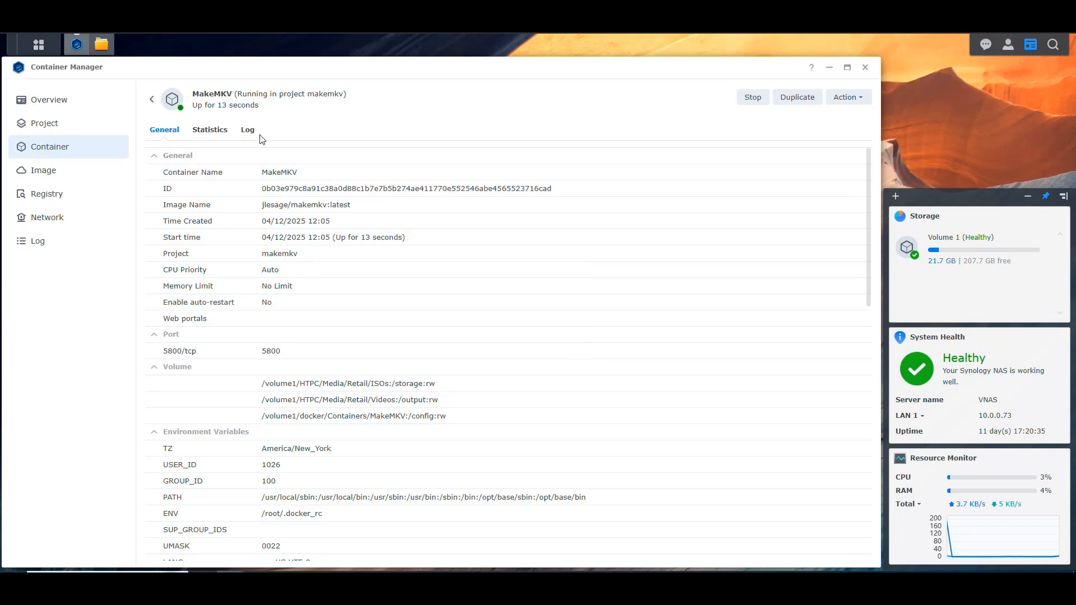
left_click(247, 130)
left_click(862, 553)
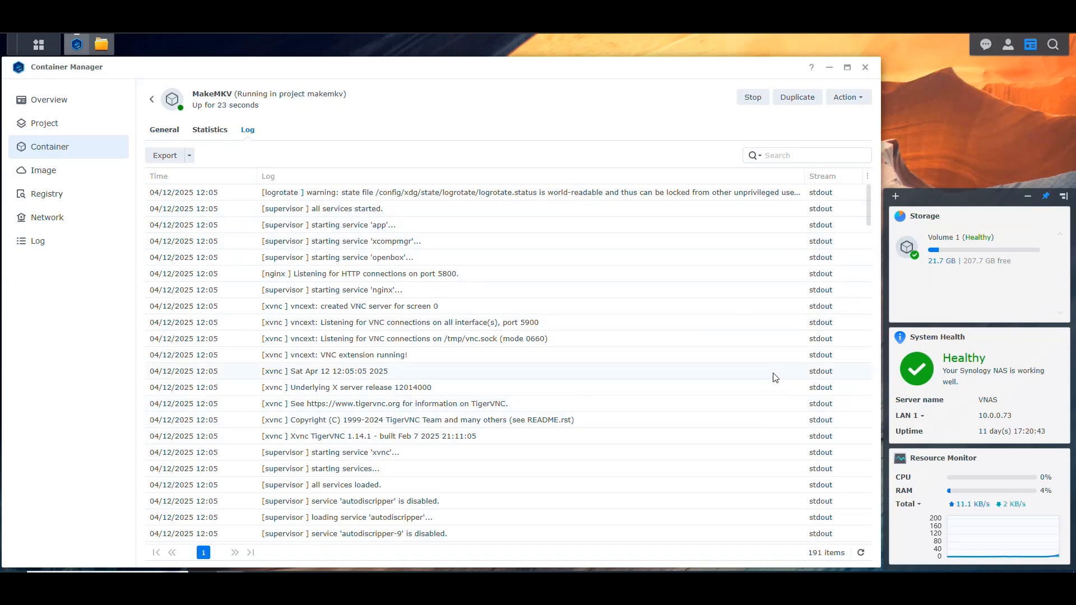
left_click(861, 552)
scroll(613, 374, "down", 12)
scroll(605, 375, "up", 12)
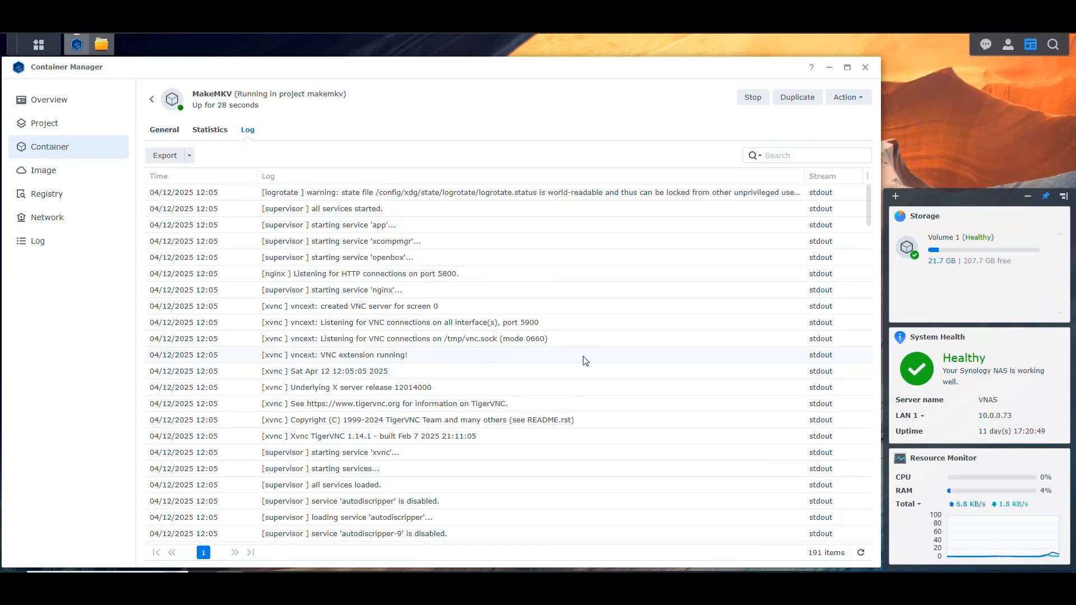
scroll(611, 358, "down", 12)
scroll(612, 355, "up", 12)
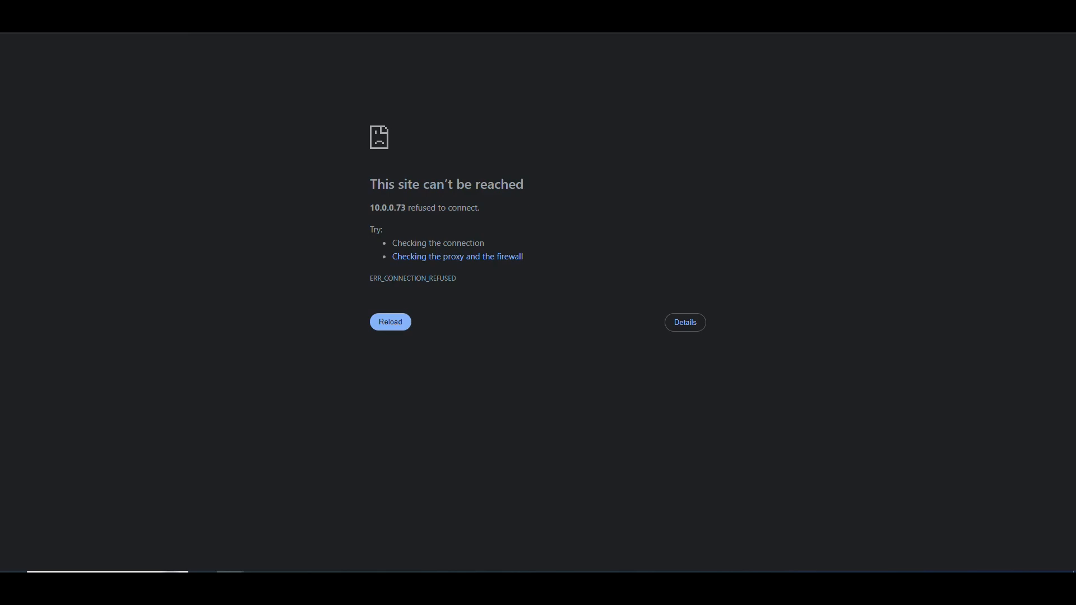
Switch to the MakeMKV web page in the browser, reload it, and check the version and license details in its About information
key("F5")
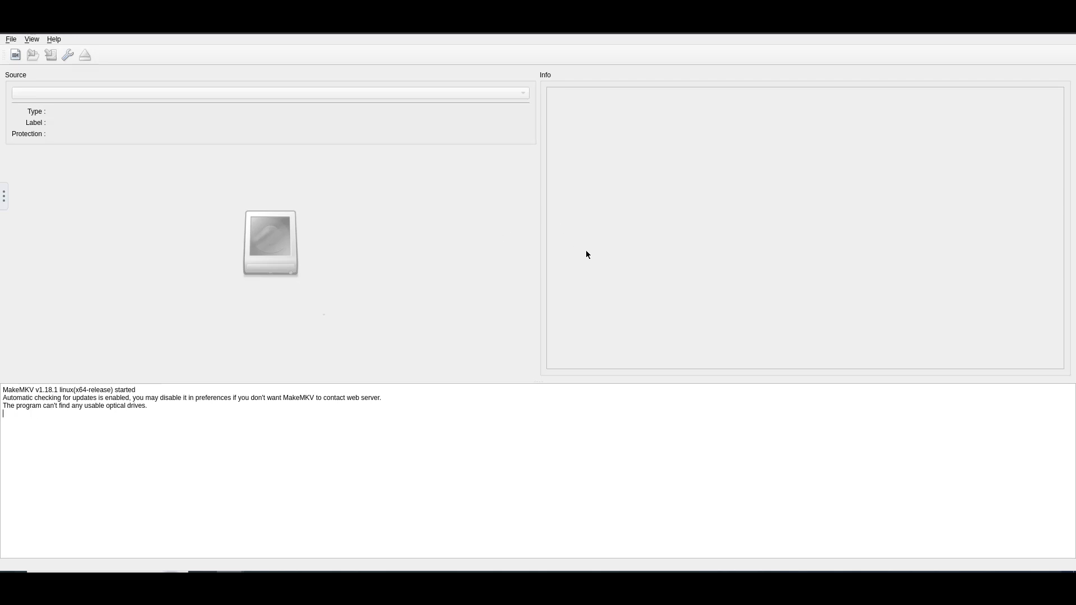
left_click(54, 39)
left_click(78, 66)
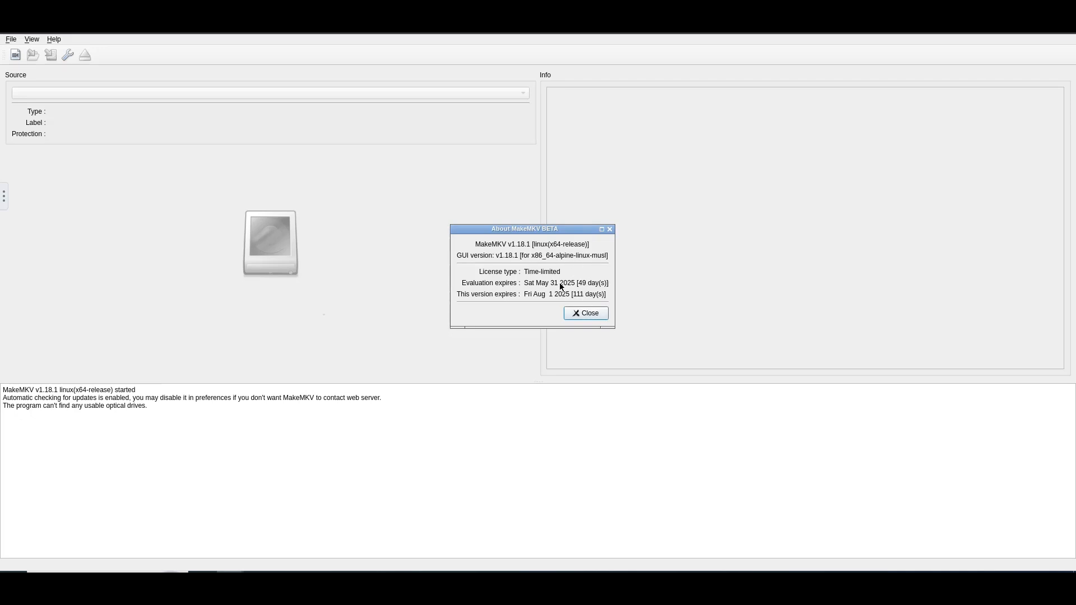
left_click(594, 315)
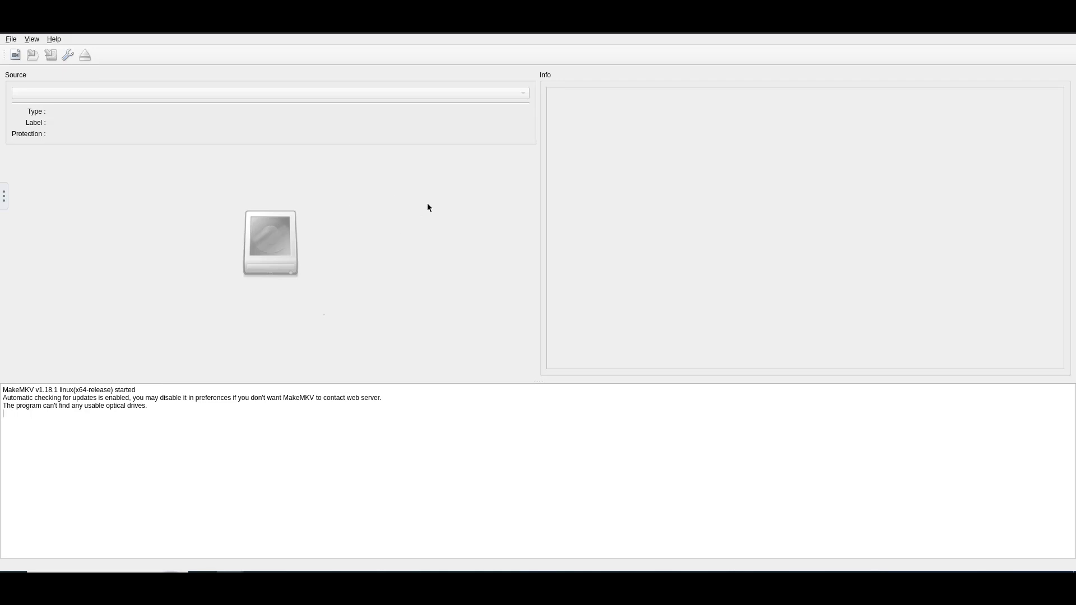
Open the MakeMKV preferences and examine the default video destination and the data directory settings
left_click(68, 54)
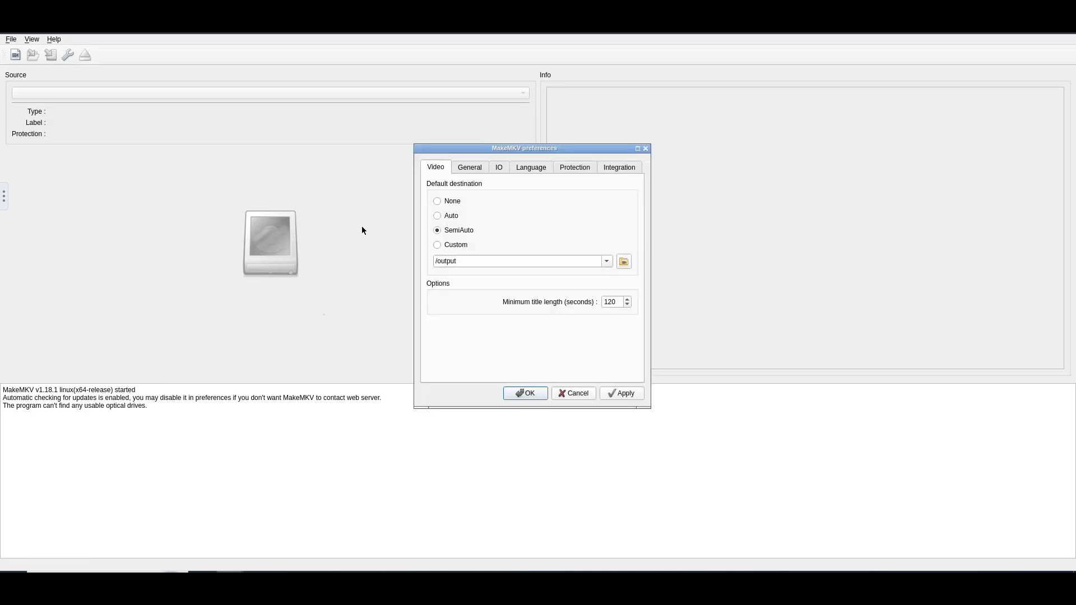
left_click(626, 394)
left_click(560, 281)
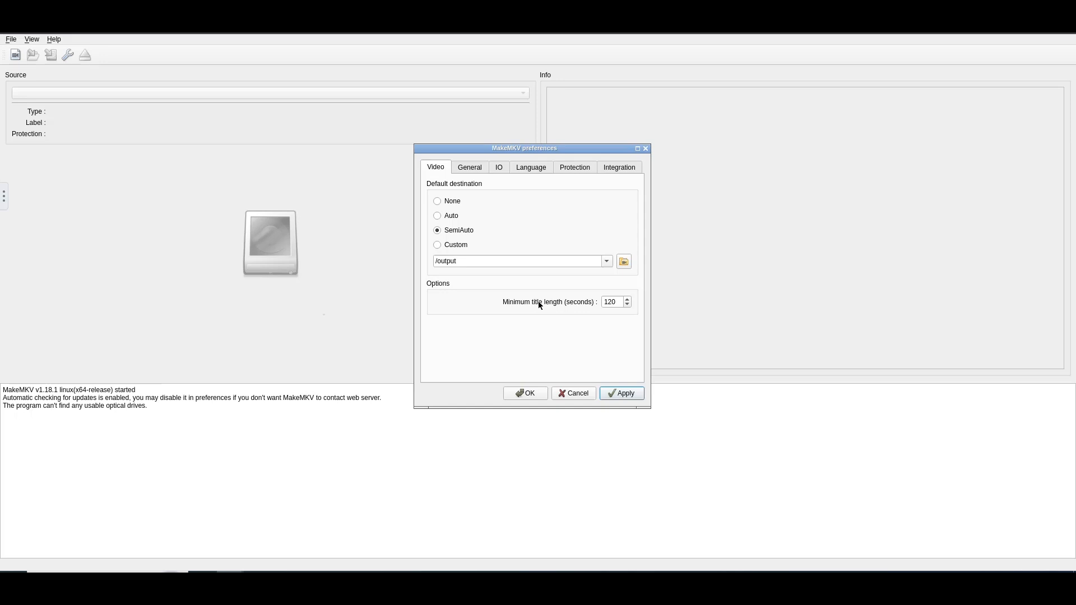
triple_click(473, 261)
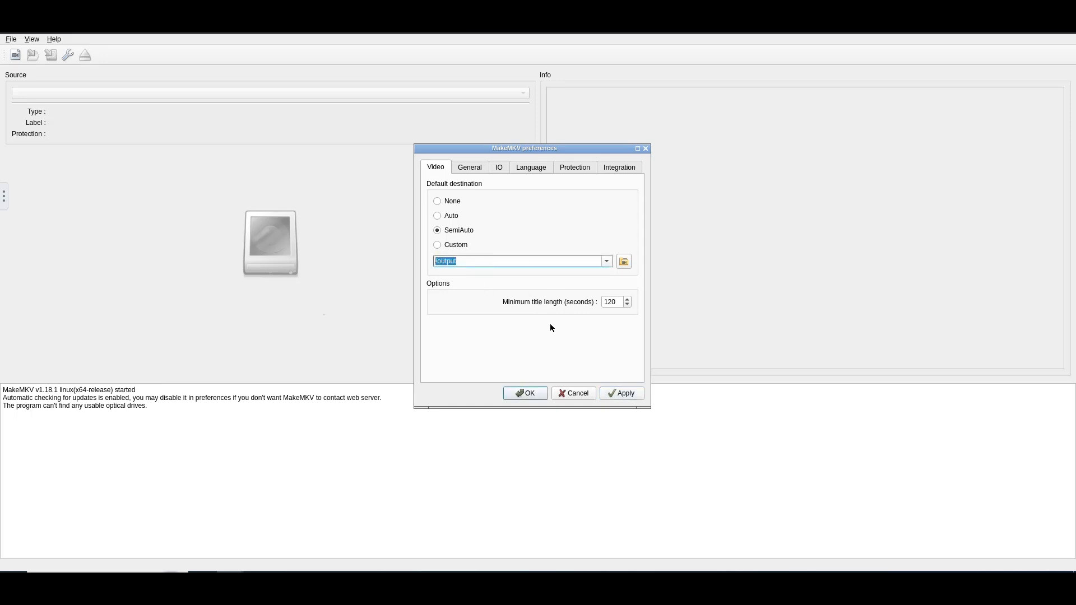
left_click(465, 167)
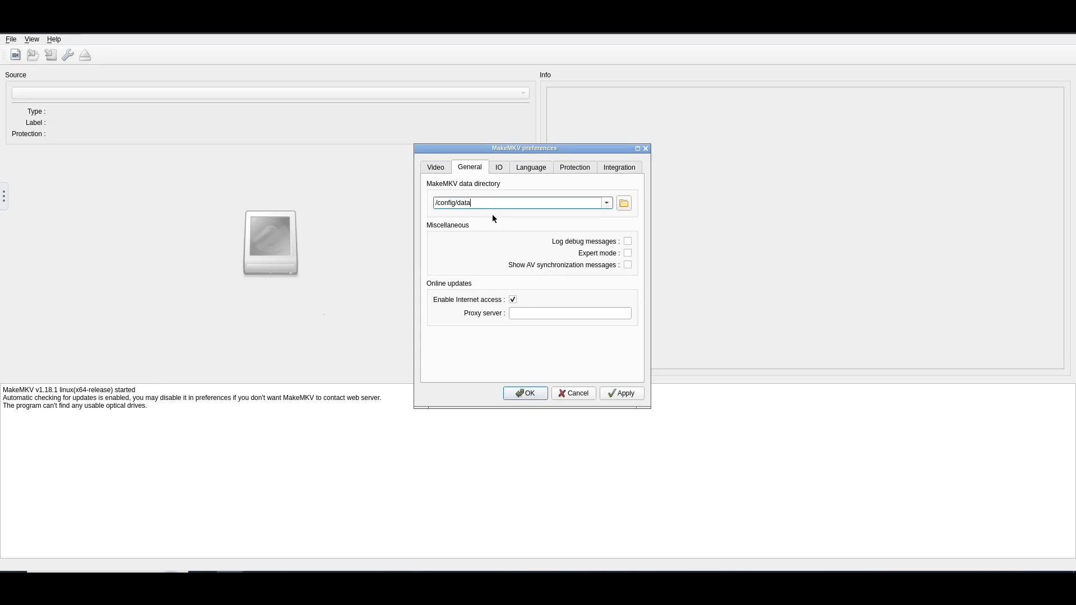
left_click(431, 167)
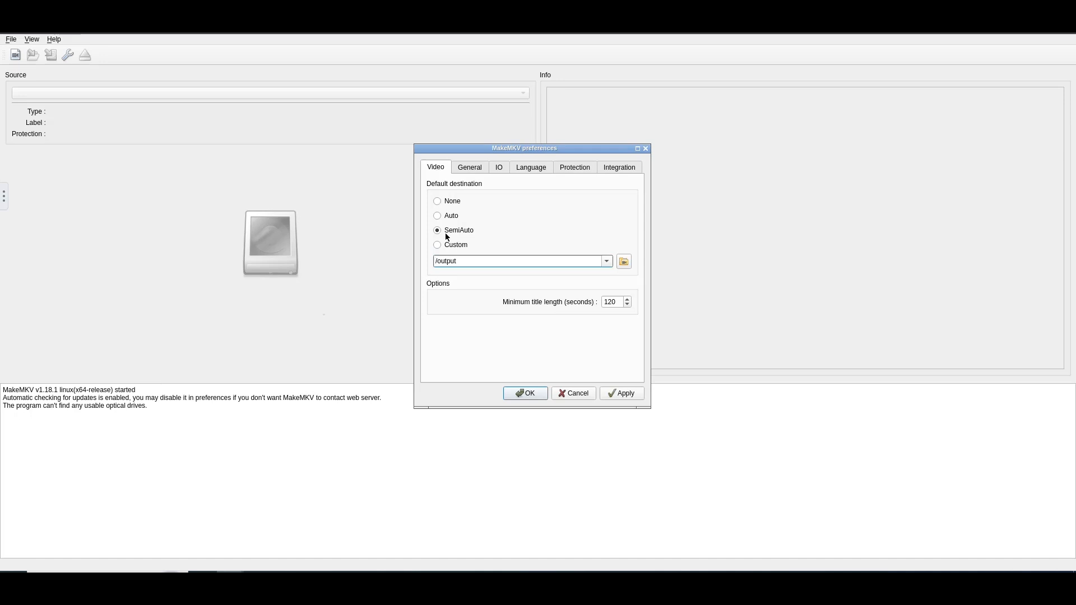
triple_click(464, 261)
key("ctrl+Tab")
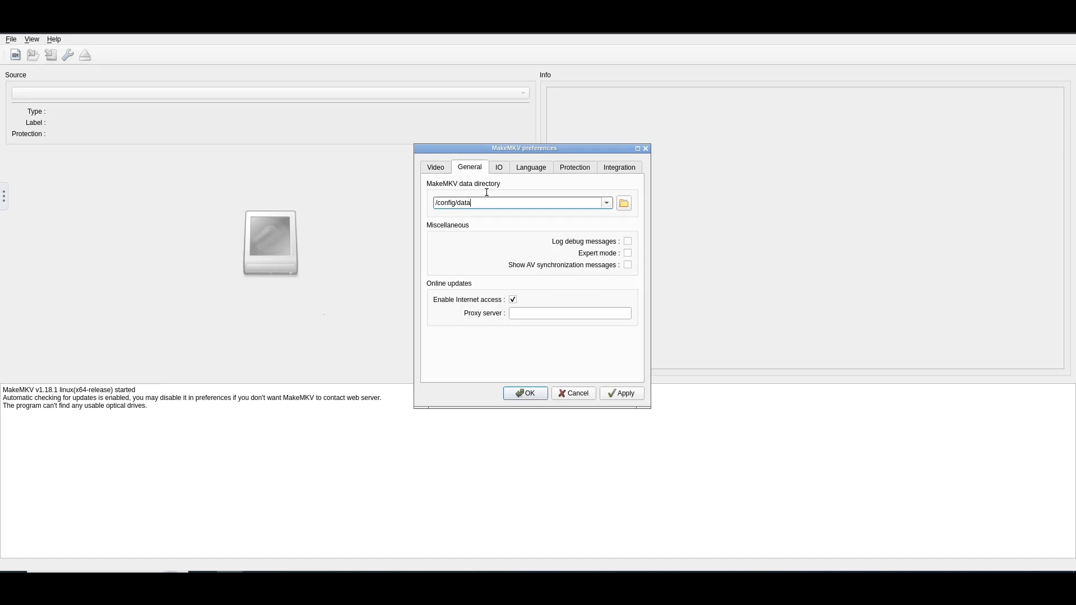
triple_click(452, 203)
left_click(473, 203)
Review the IO, language, protection and integration preferences, including the DVD structure protection removal methods, and close the preferences without saving
left_click(499, 167)
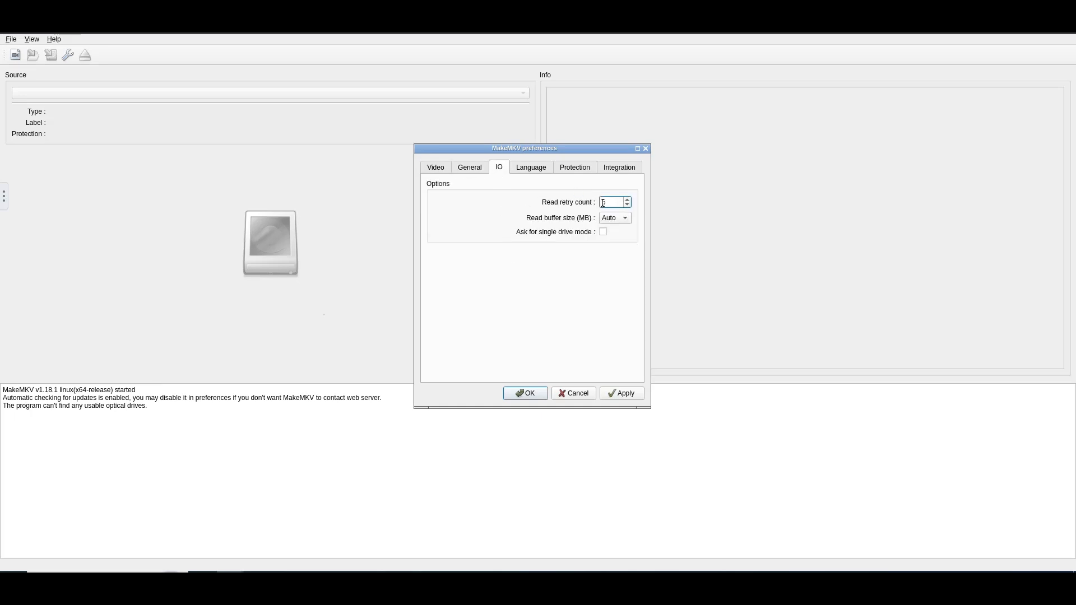
left_click(531, 167)
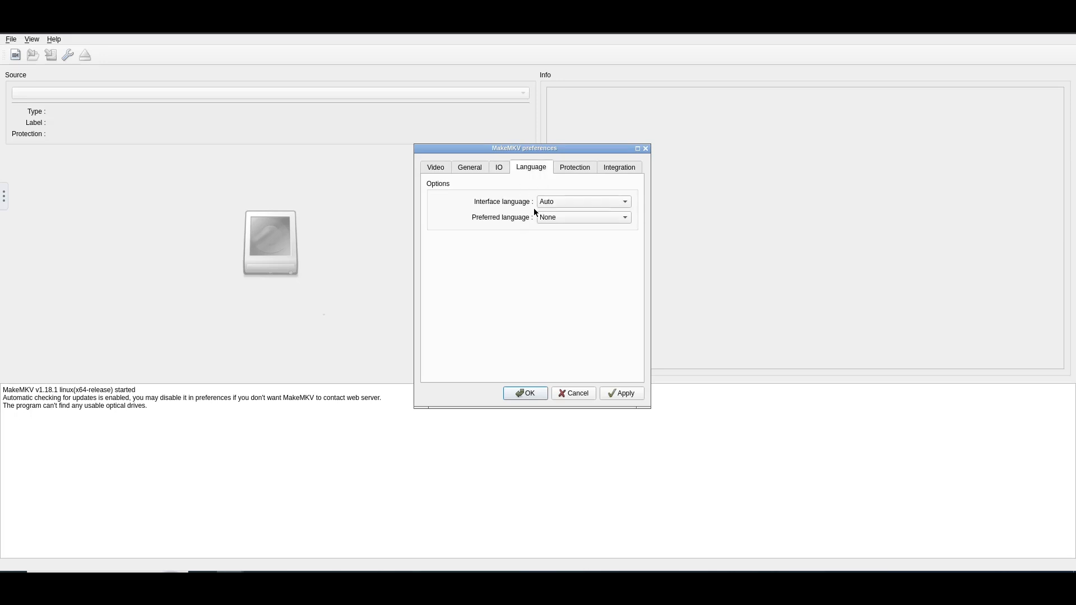
left_click(576, 168)
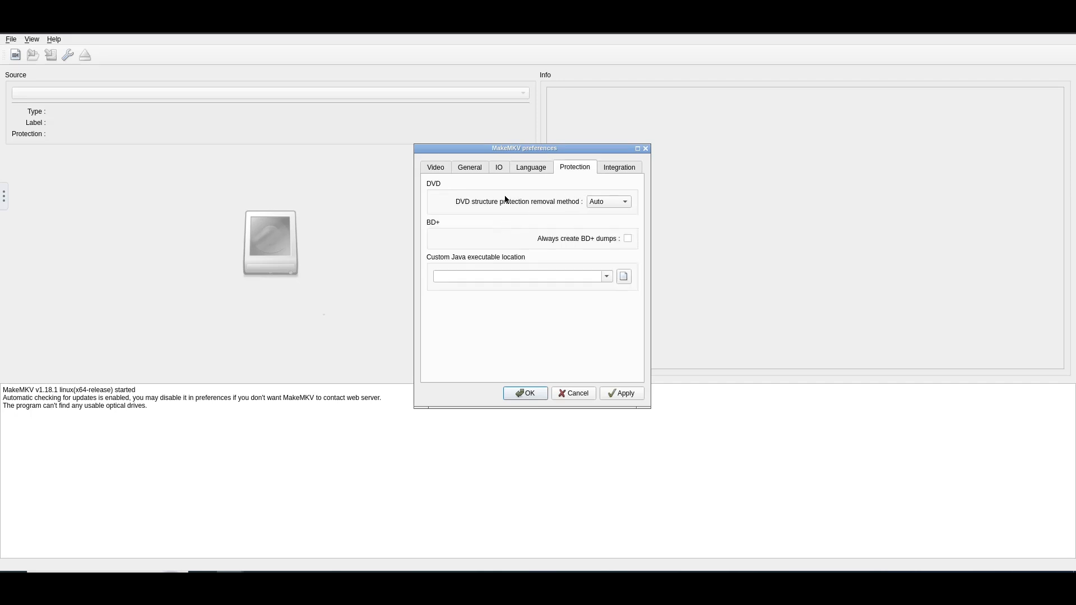
left_click(618, 202)
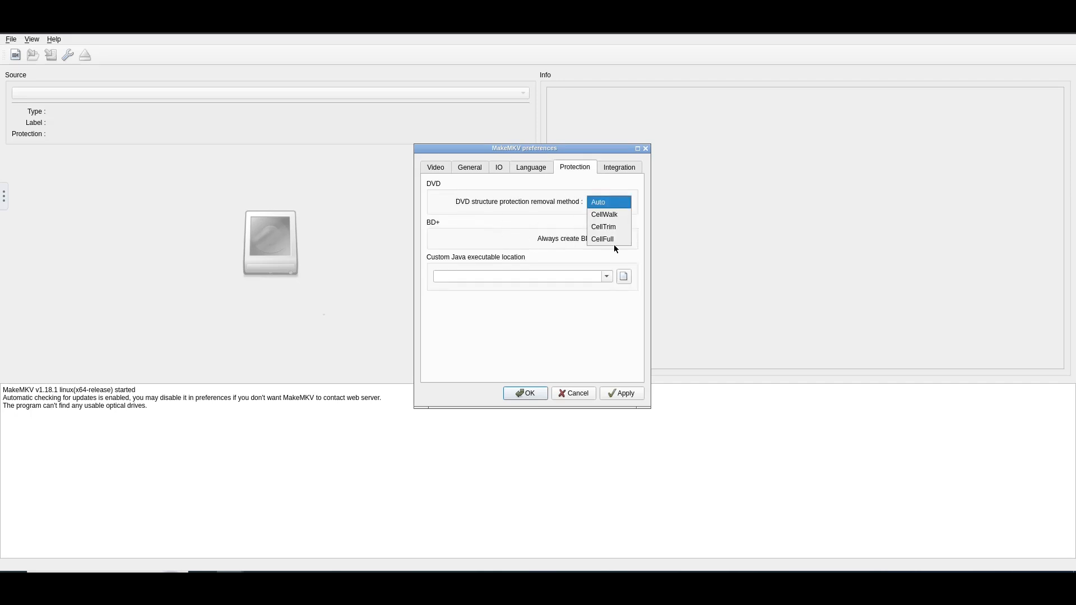
left_click(529, 266)
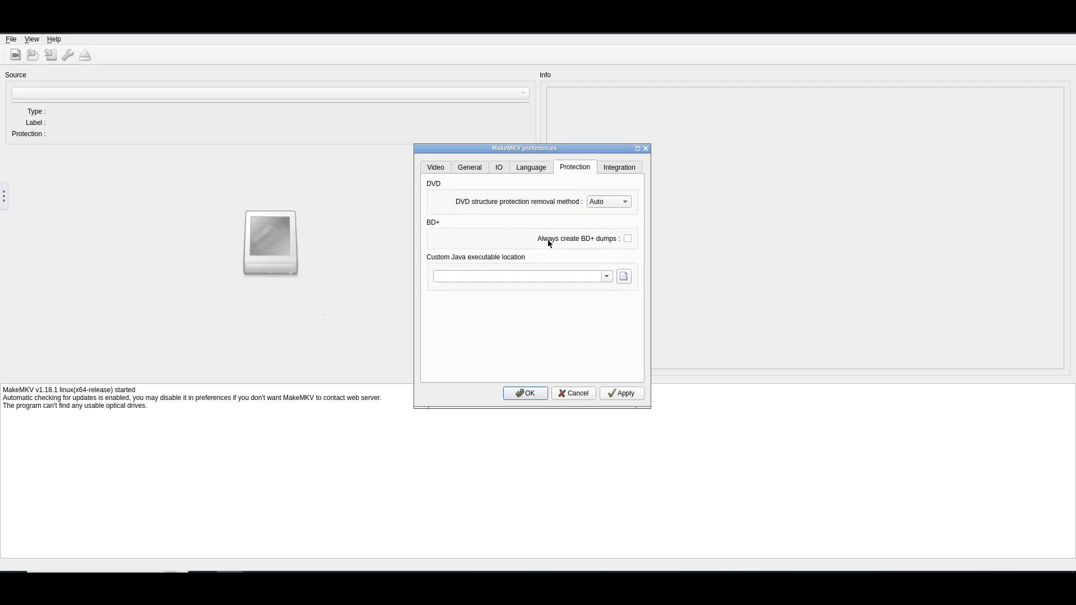
left_click(618, 167)
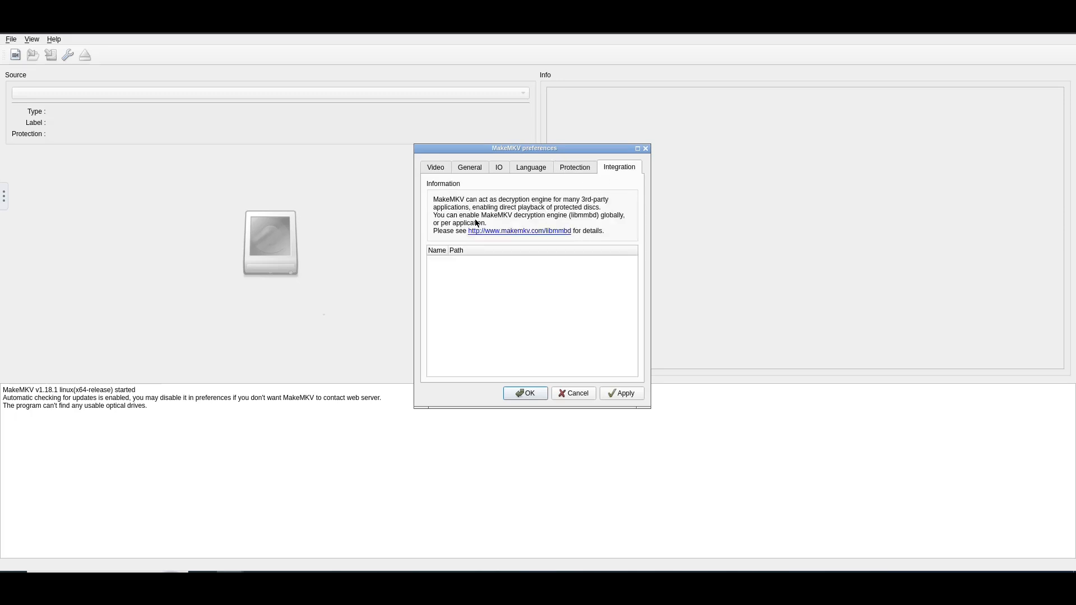
left_click(435, 168)
left_click(573, 393)
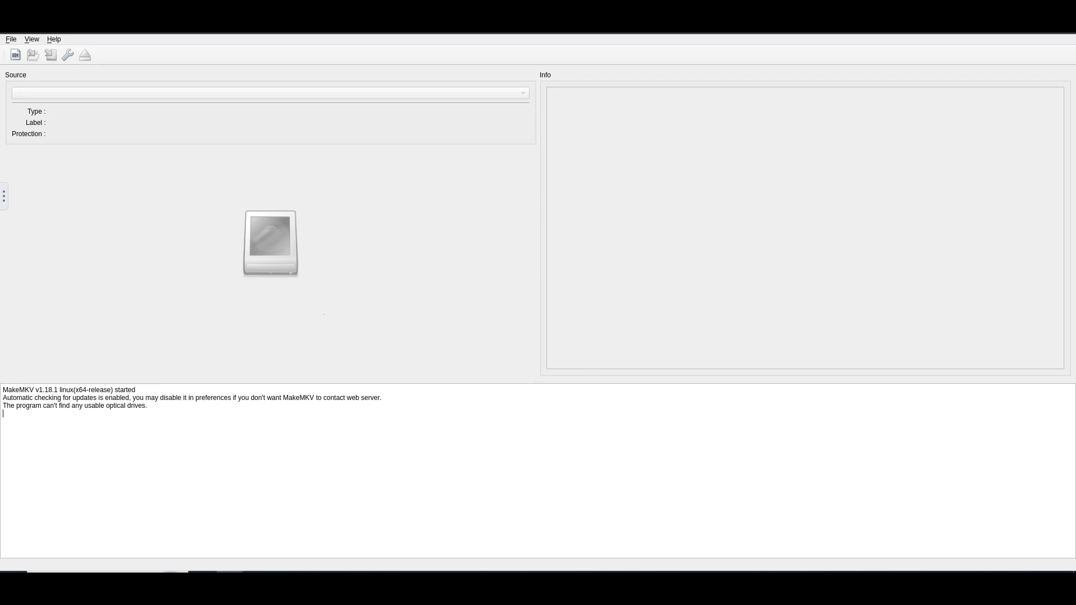
Switch to File Explorer and inspect the contents of the ISOs and Videos folders inside Retail, then return to MakeMKV
left_click(313, 583)
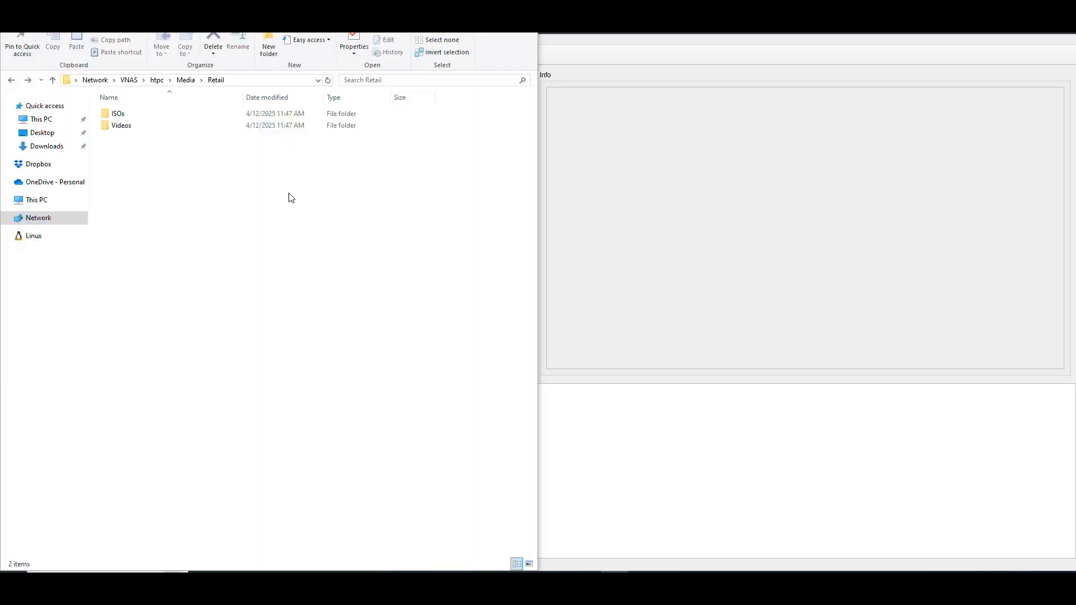
double_click(130, 116)
left_click(147, 118)
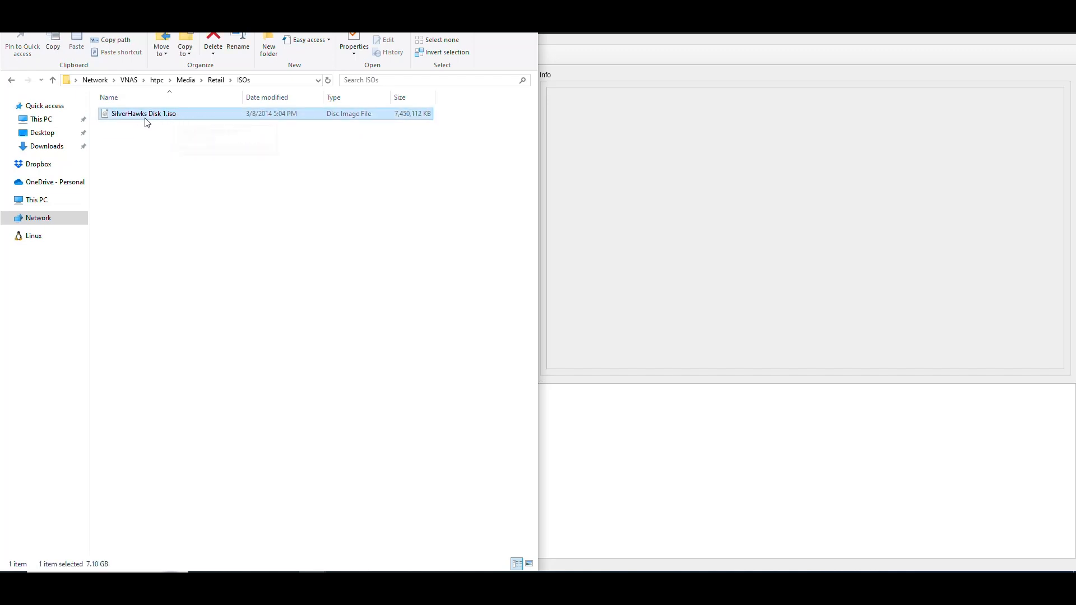
left_click(221, 185)
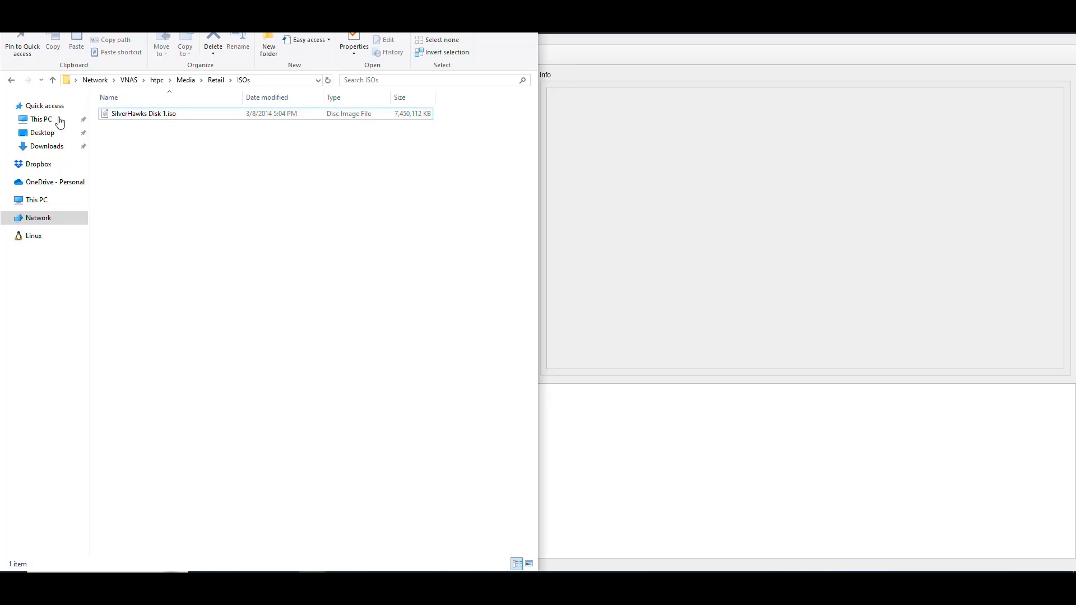
left_click(12, 80)
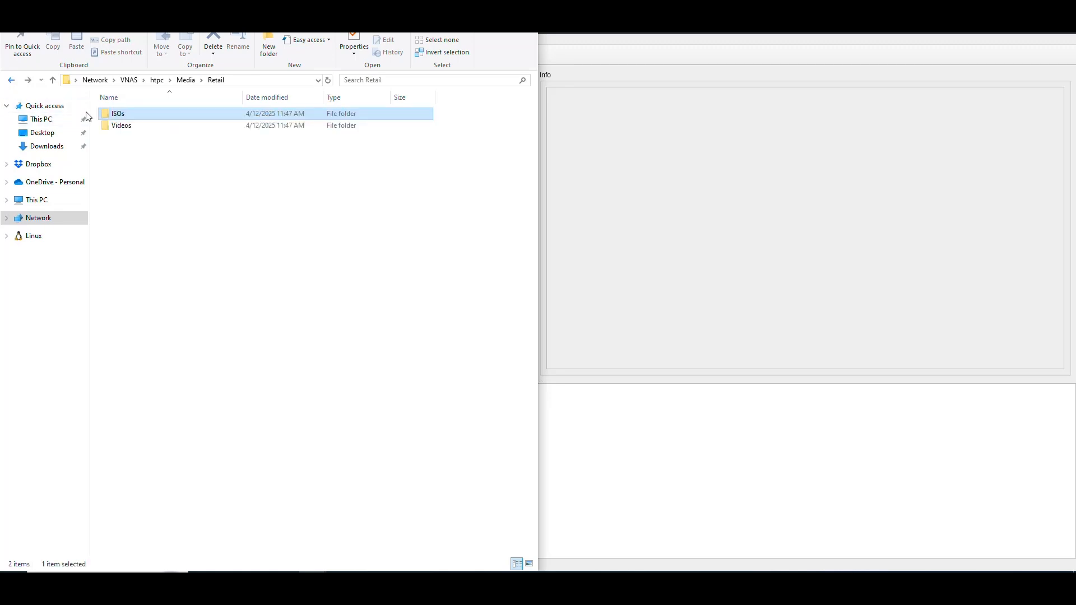
double_click(129, 130)
left_click(136, 116)
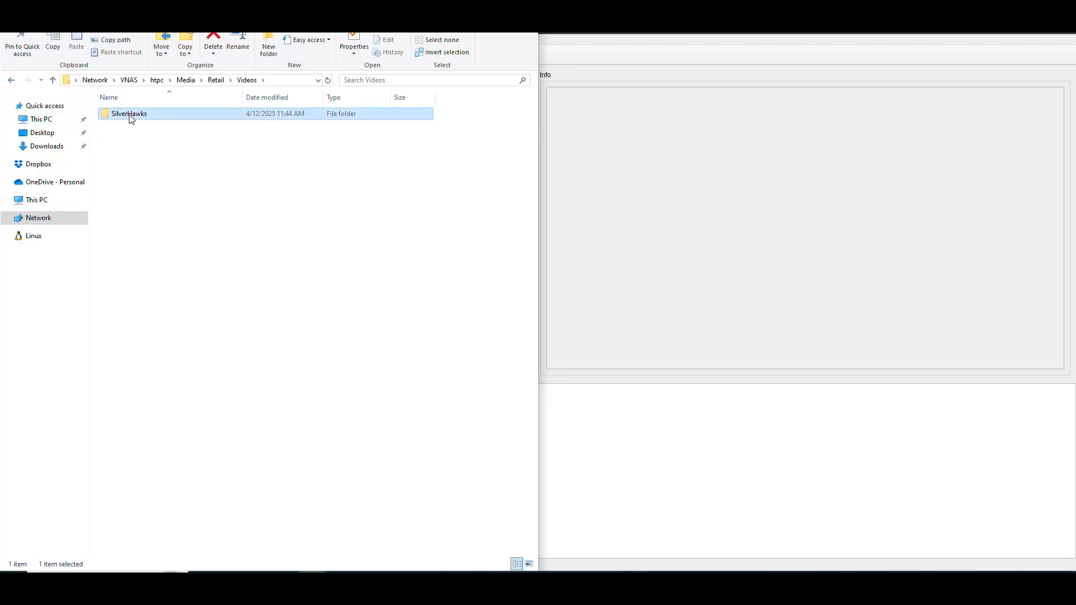
left_click(144, 169)
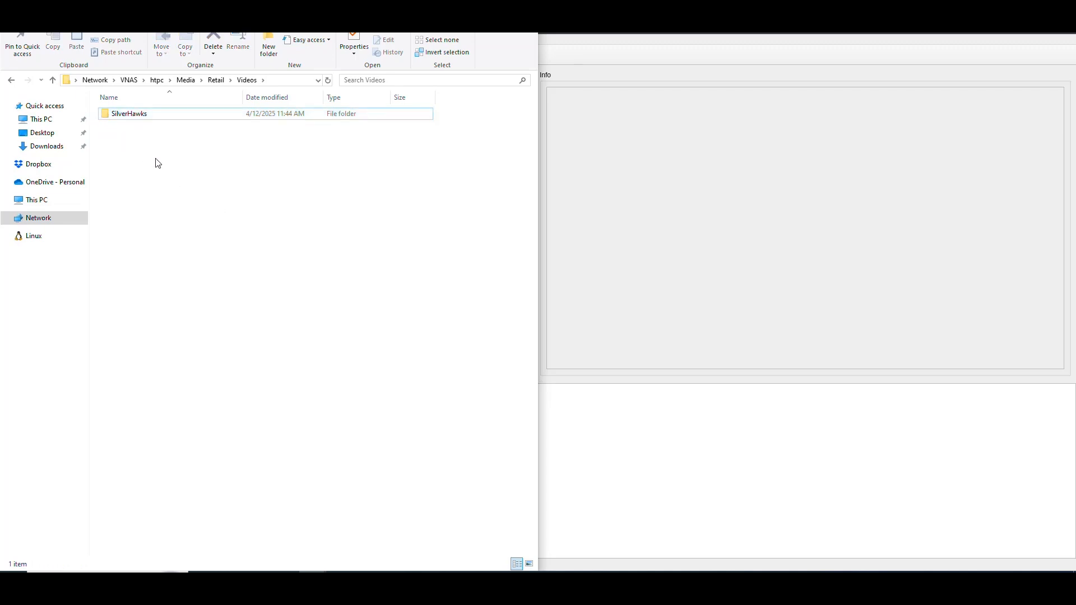
left_click(11, 80)
left_click(473, 2)
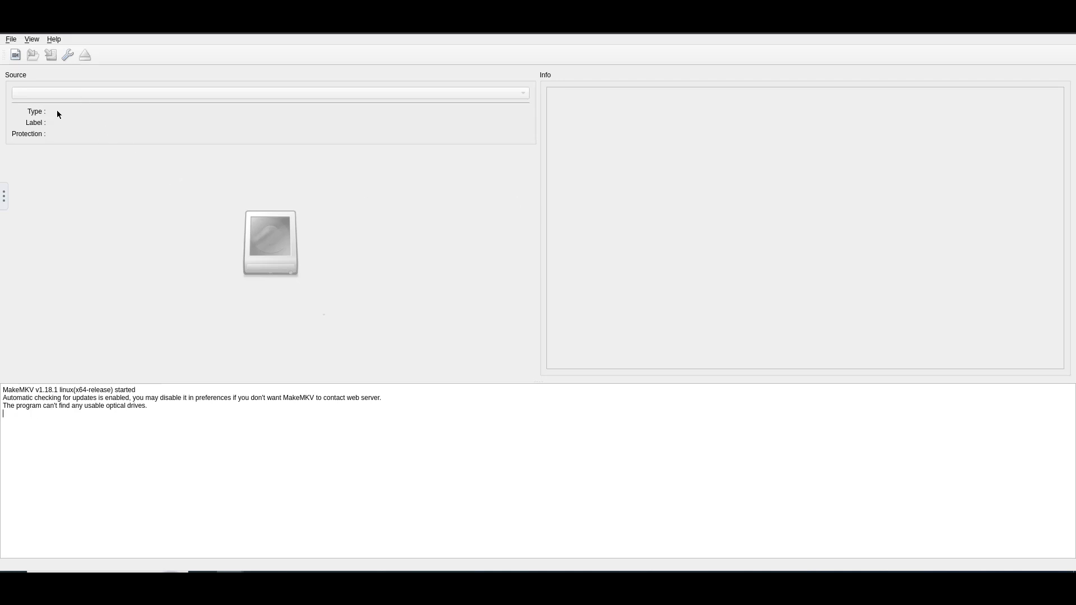
Start opening a video source file and select SilverHawks Disk 1.iso in the /storage folder
left_click(15, 57)
left_click_drag(519, 163, 324, 118)
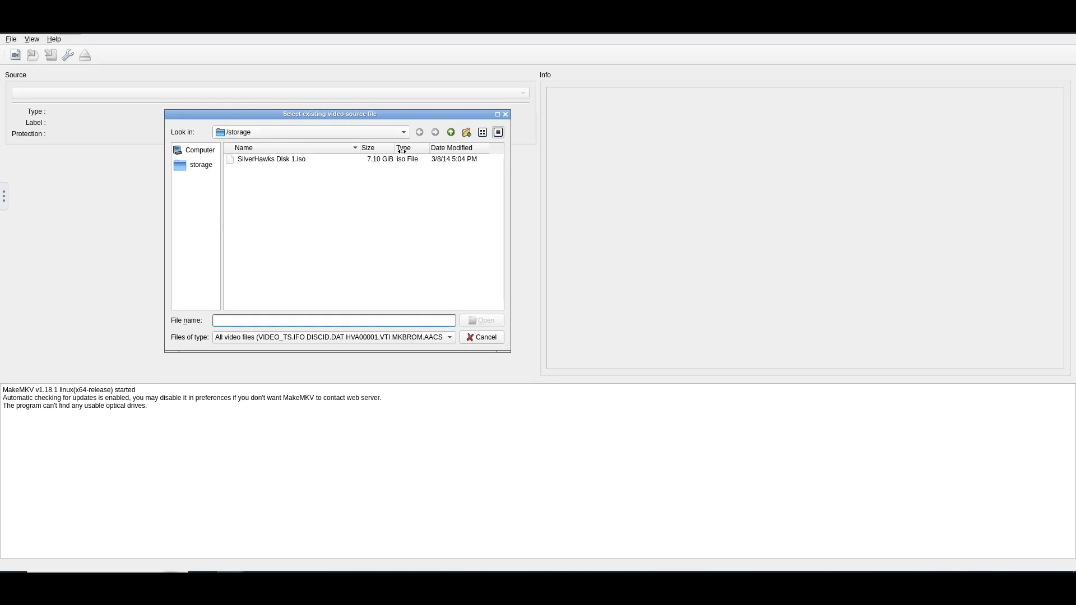
left_click(404, 132)
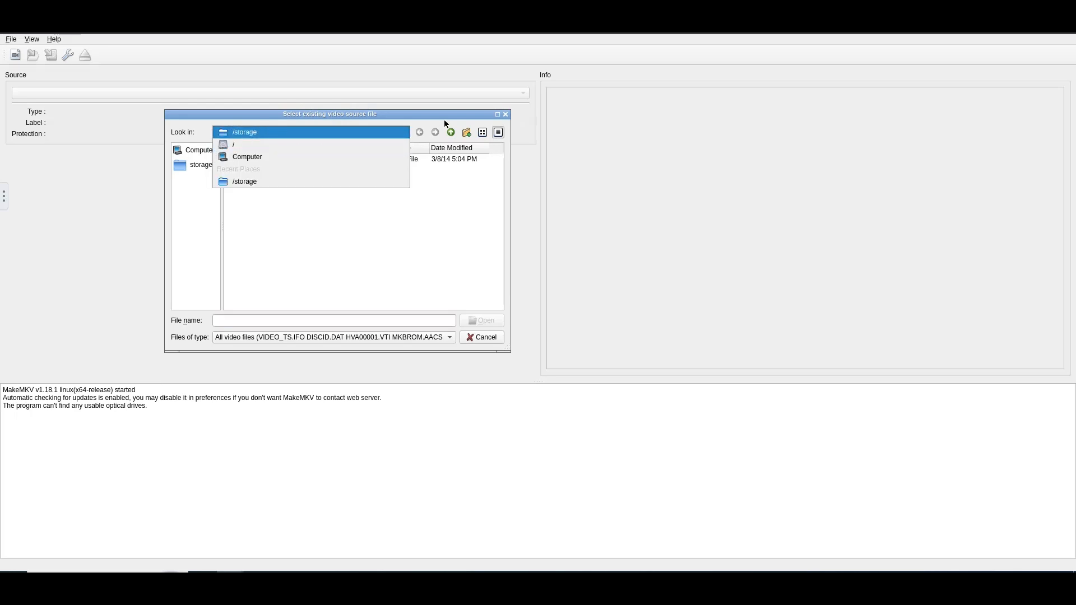
left_click(411, 133)
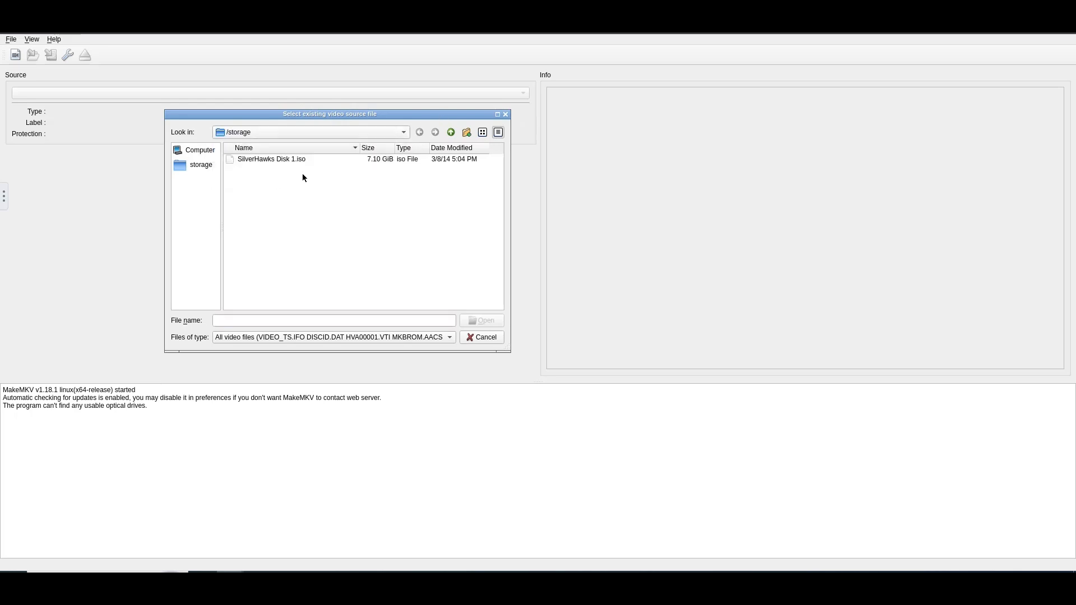
left_click(292, 161)
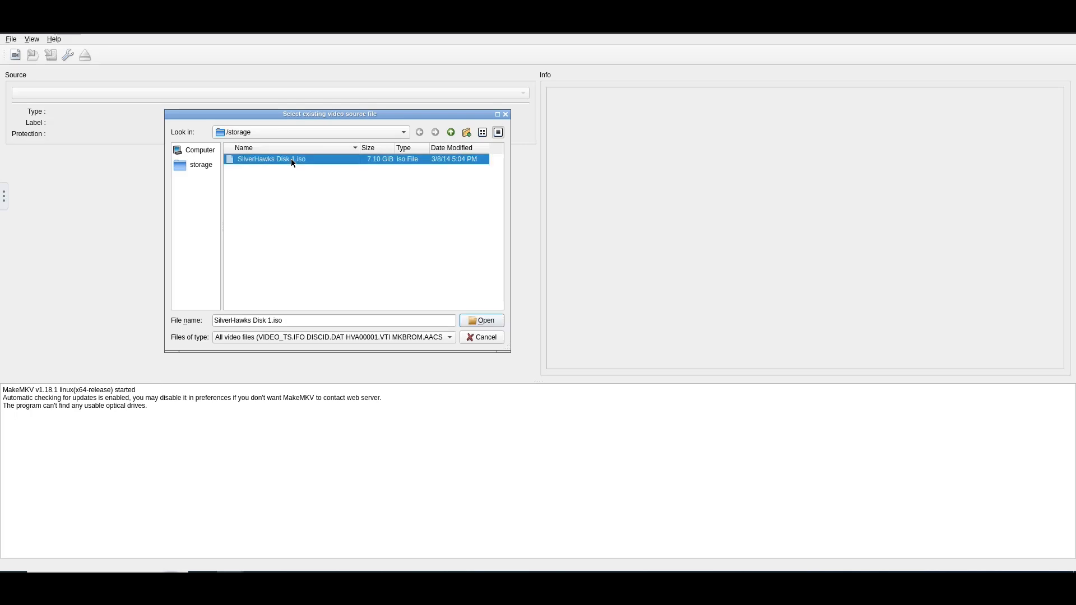
Try the ISO files (*.iso) file type filter and switch back to all video files
left_click(304, 338)
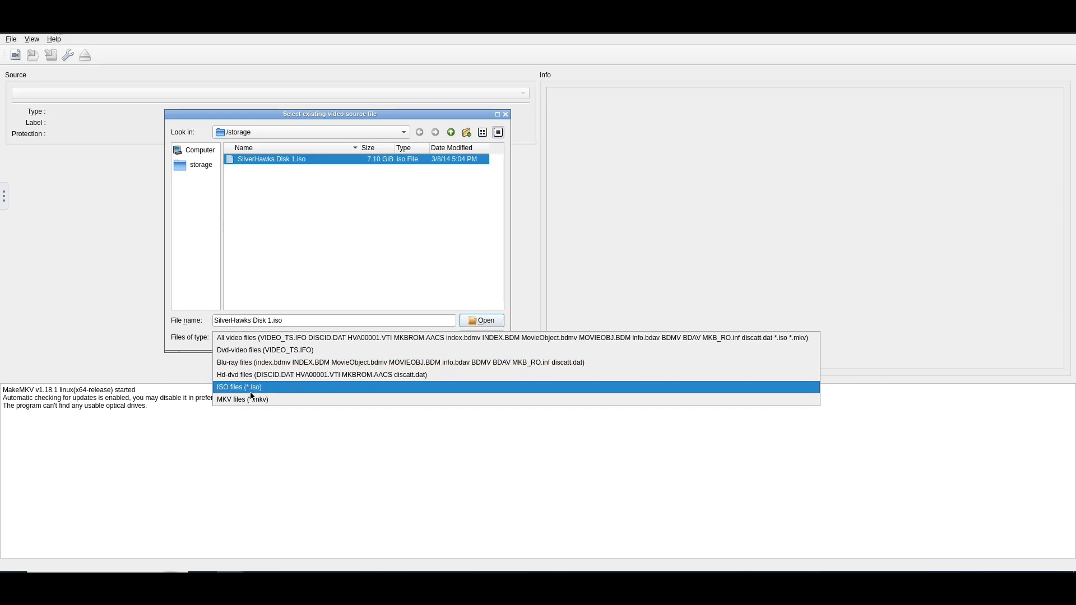
left_click(234, 387)
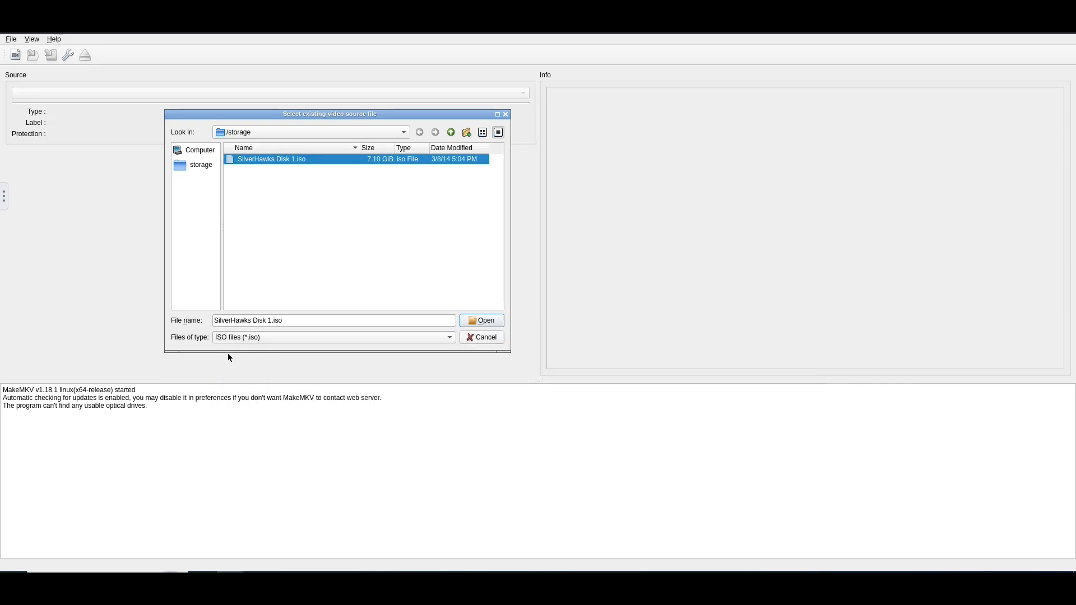
left_click(252, 338)
left_click(253, 287)
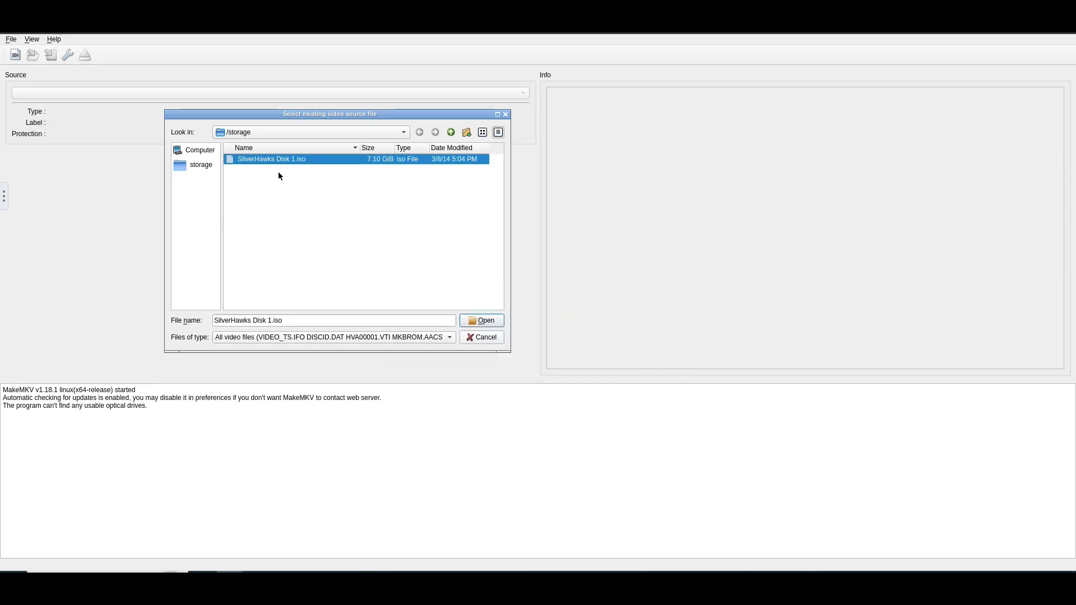
Load the selected disc image as the source and dismiss the popup about damaged VOB files
left_click(484, 322)
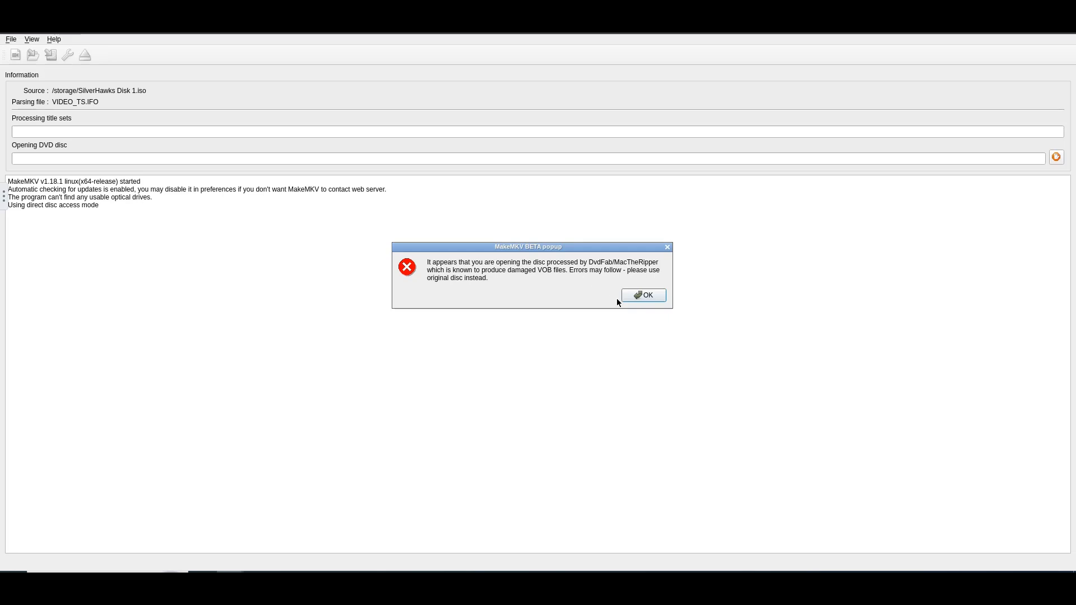
left_click(651, 296)
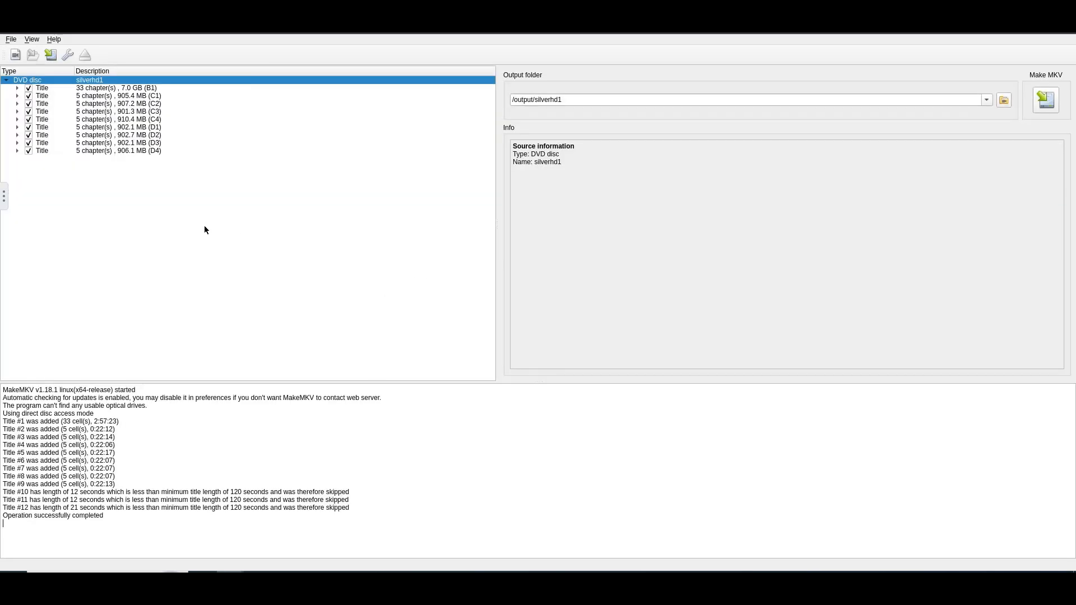
Exclude the 33-chapter 7.0 GB title (B1) from the conversion and review the information of several five-chapter titles
left_click(89, 88)
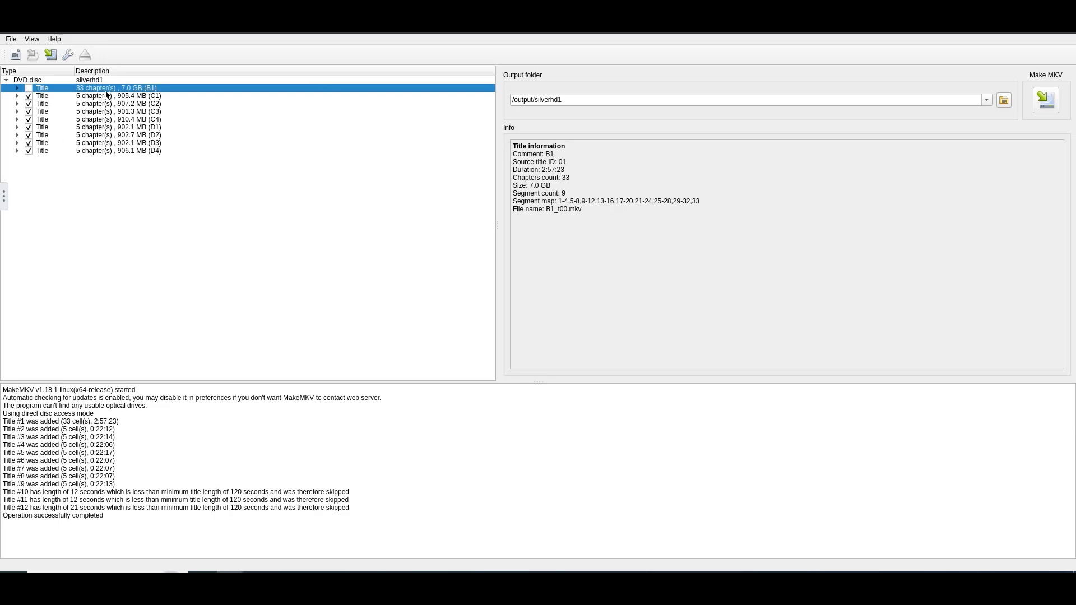
left_click(83, 99)
left_click(86, 105)
left_click(88, 112)
left_click(90, 119)
left_click(93, 151)
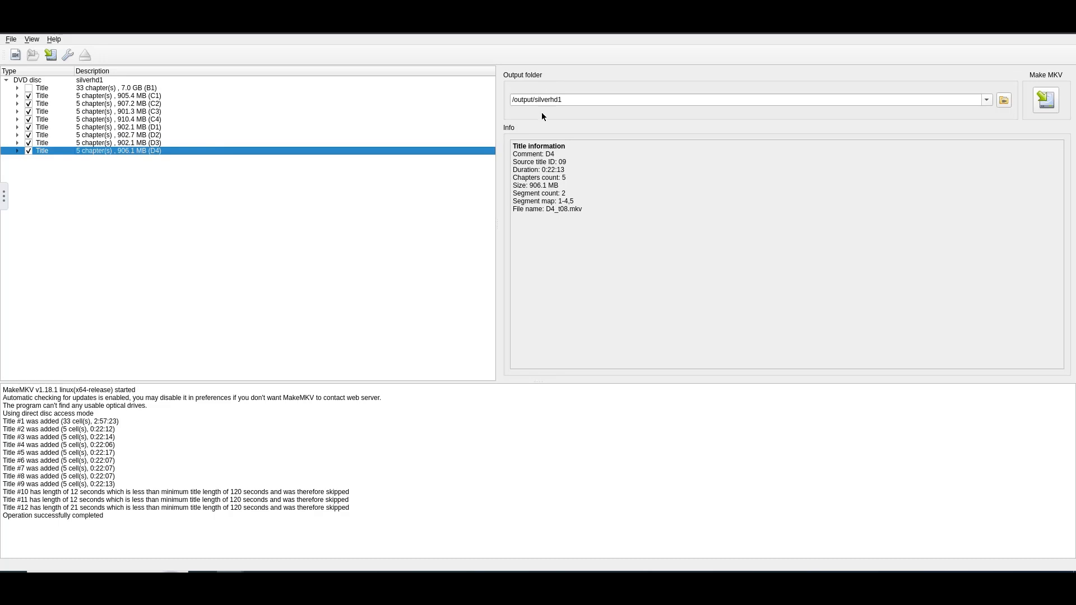
Keep /output/silverhd1 as the output folder, start making the MKV files and agree to create the directory
left_click_drag(533, 99, 480, 99)
left_click(529, 103)
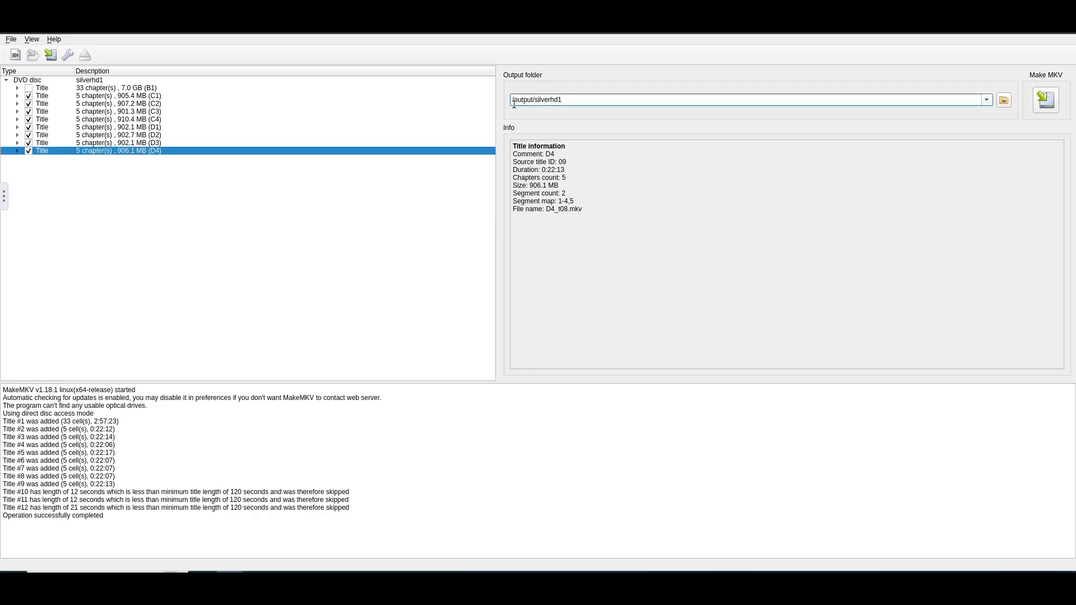
left_click_drag(537, 101, 612, 107)
left_click(540, 101)
left_click_drag(567, 99, 488, 101)
left_click(1046, 101)
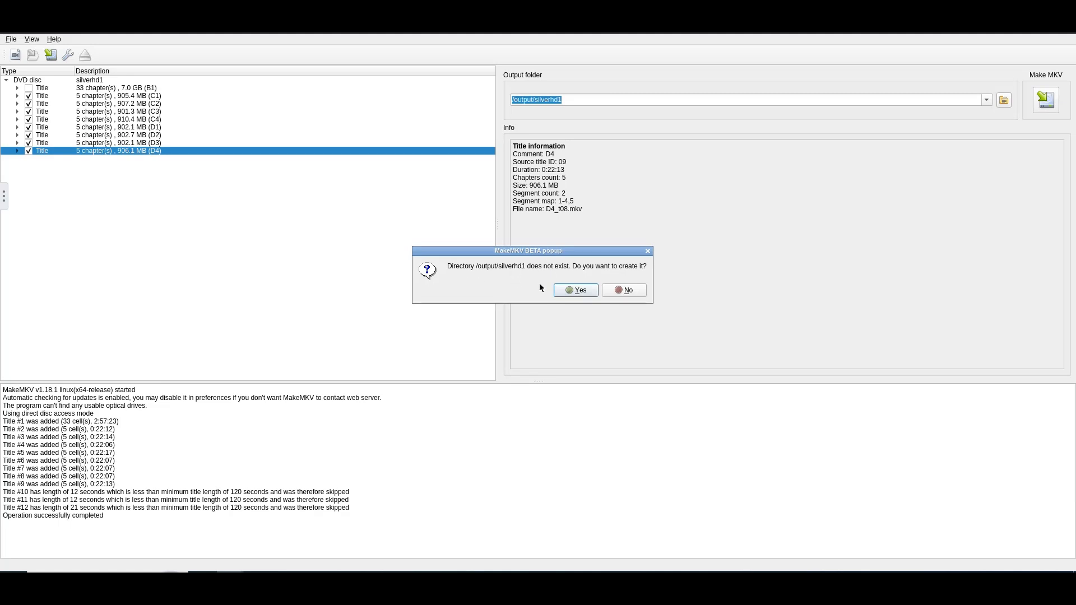
left_click(579, 289)
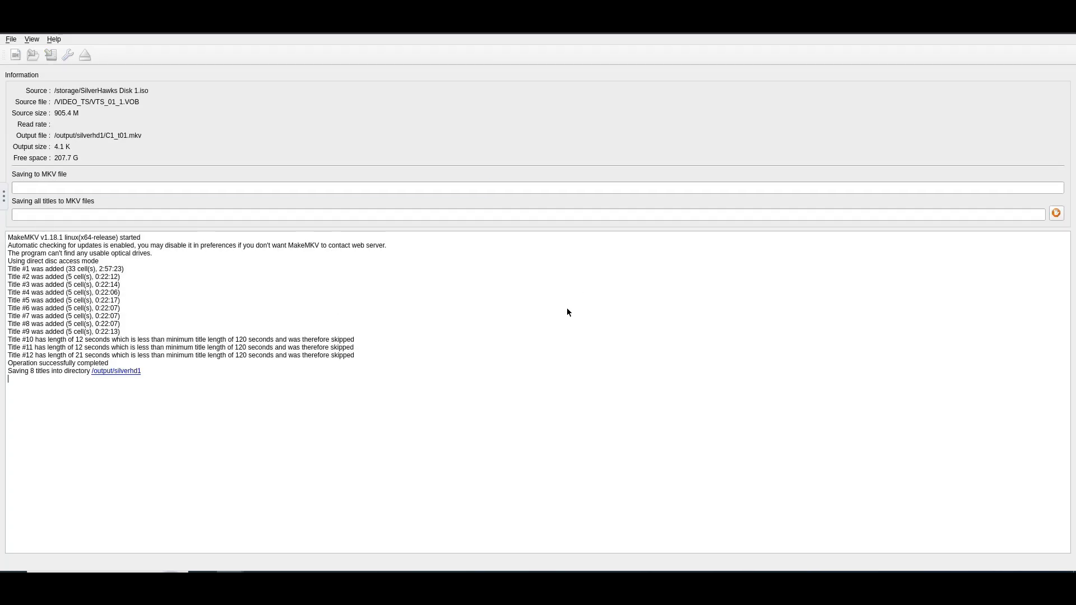
Switch to File Explorer, refresh the Retail folder and open the silverhd1 folder inside Videos
mouse_move(312, 573)
left_click(345, 537)
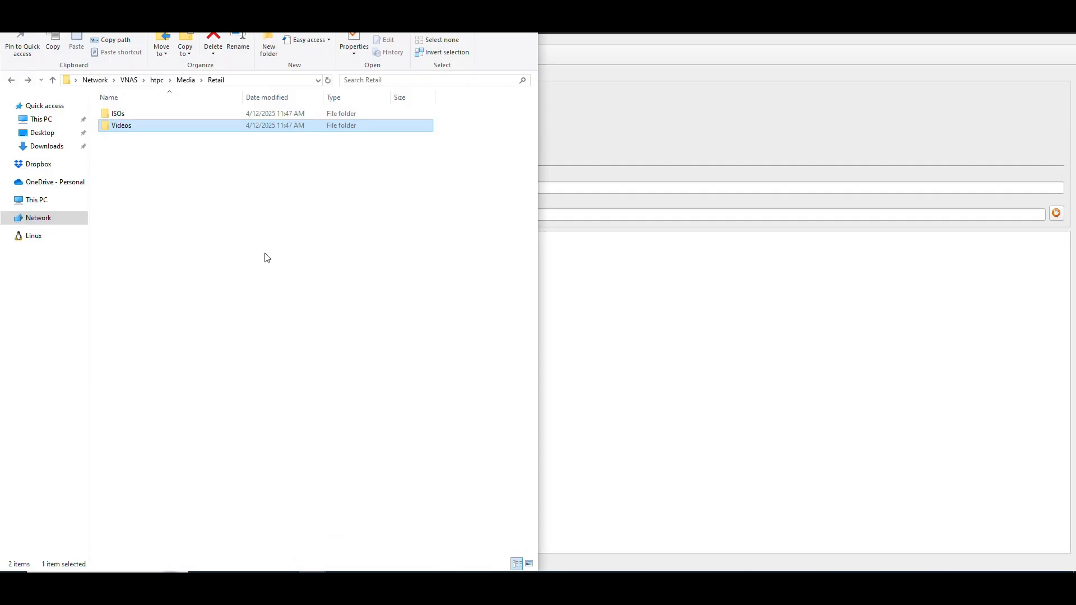
right_click(208, 177)
left_click(231, 236)
double_click(121, 126)
left_click(124, 129)
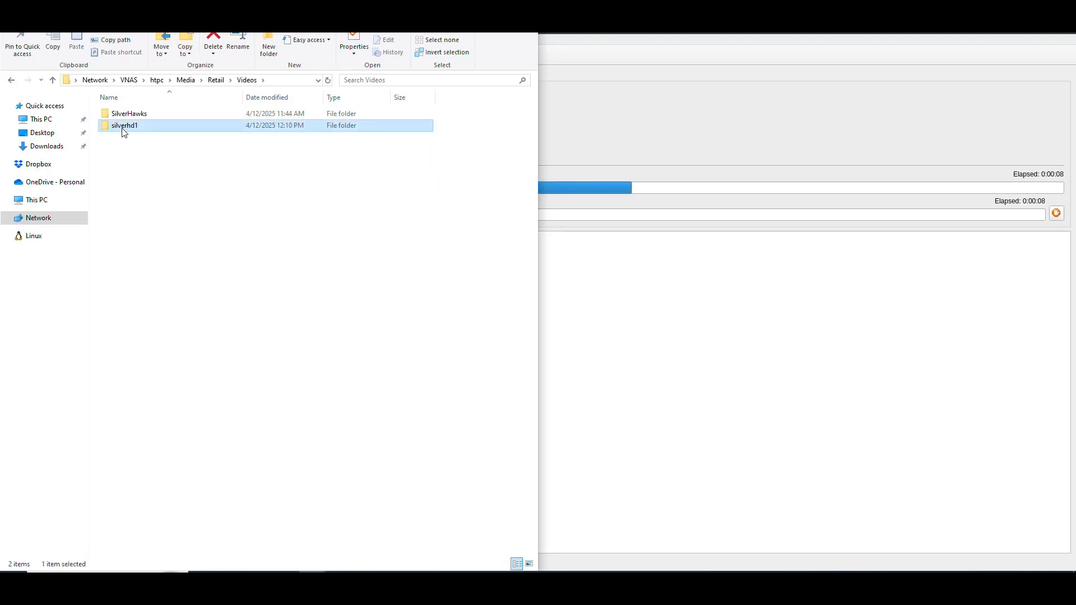
mouse_move(133, 129)
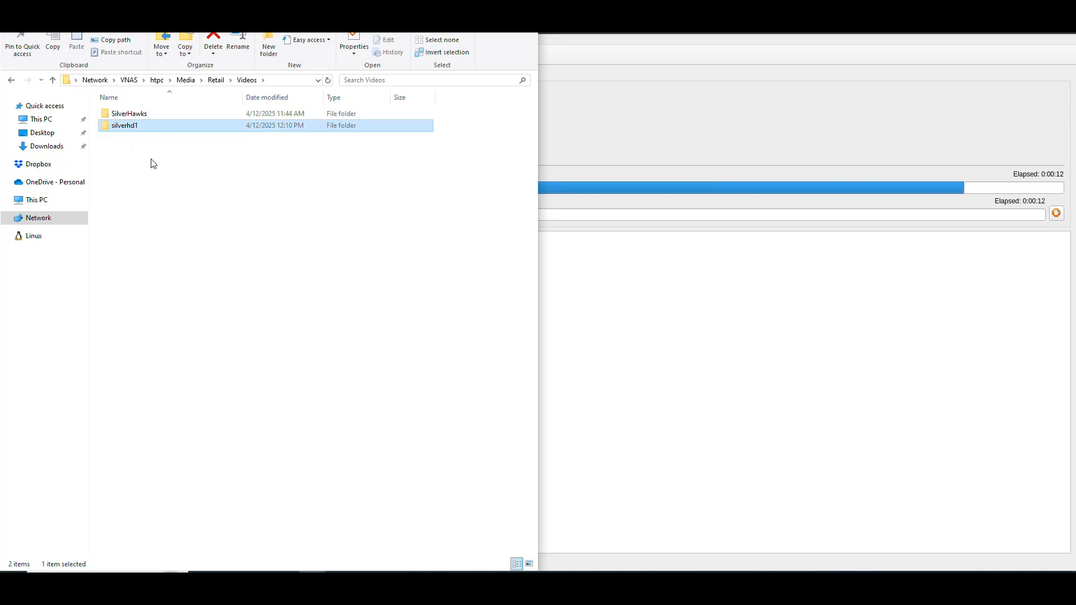
double_click(135, 127)
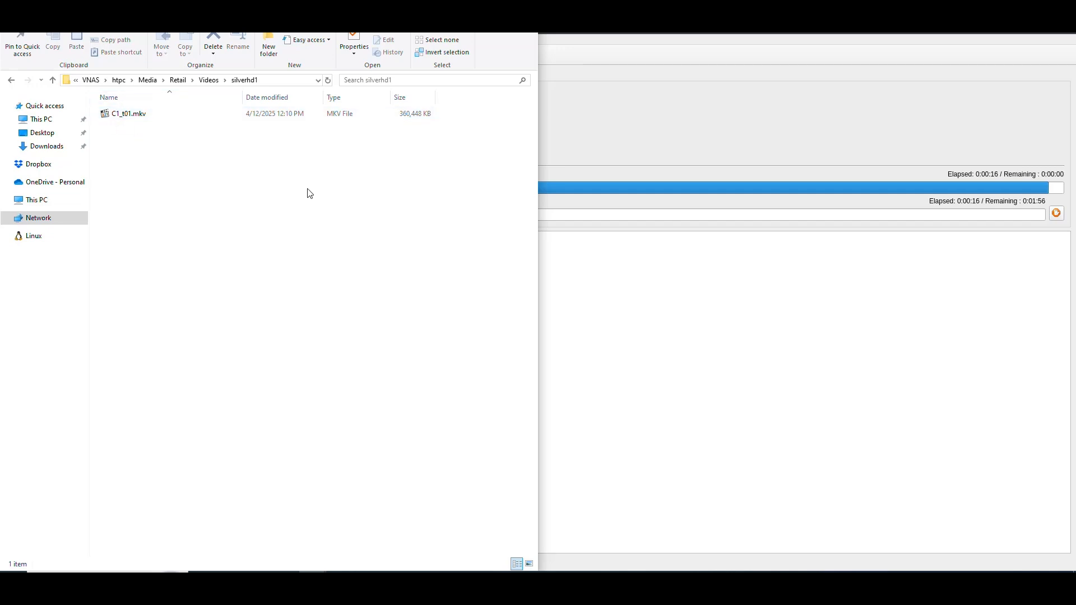
Refresh the silverhd1 folder repeatedly to check the size of C1_t01.mkv and look for further MKV files
left_click(132, 117)
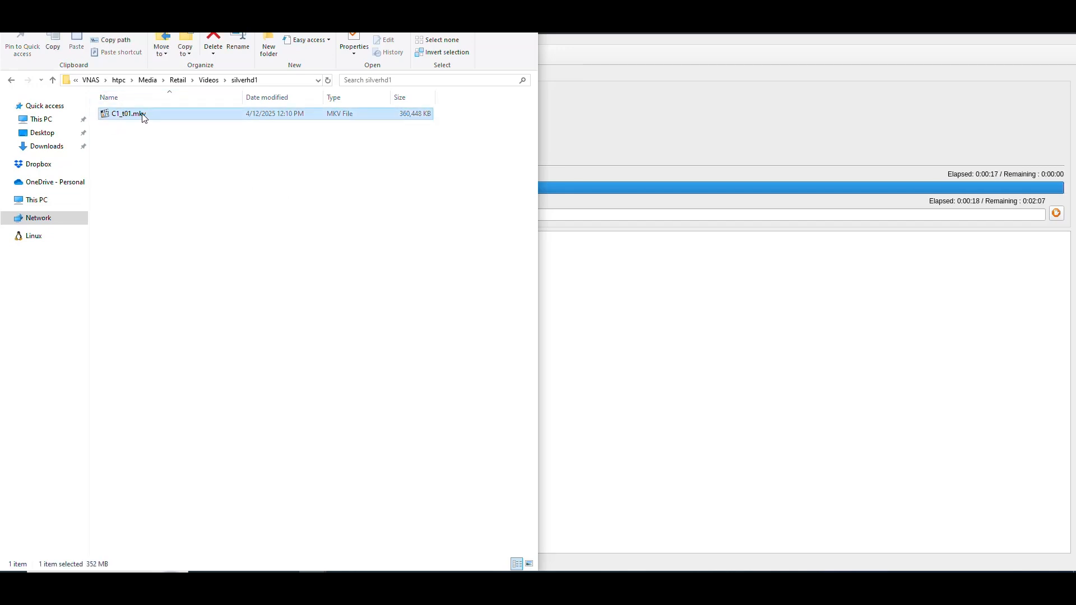
right_click(169, 159)
left_click(202, 221)
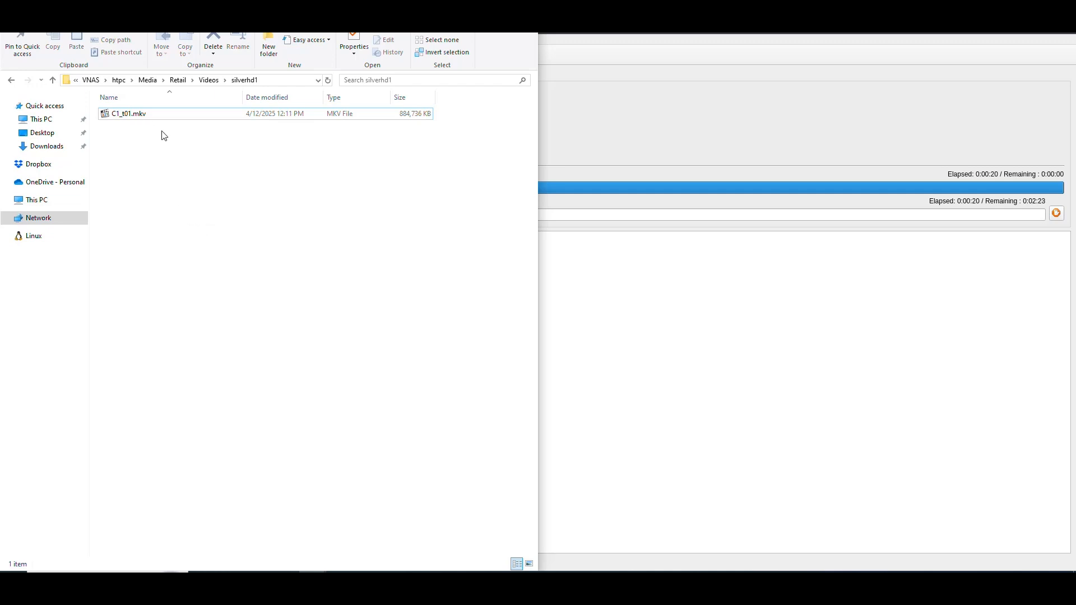
right_click(346, 173)
left_click(382, 235)
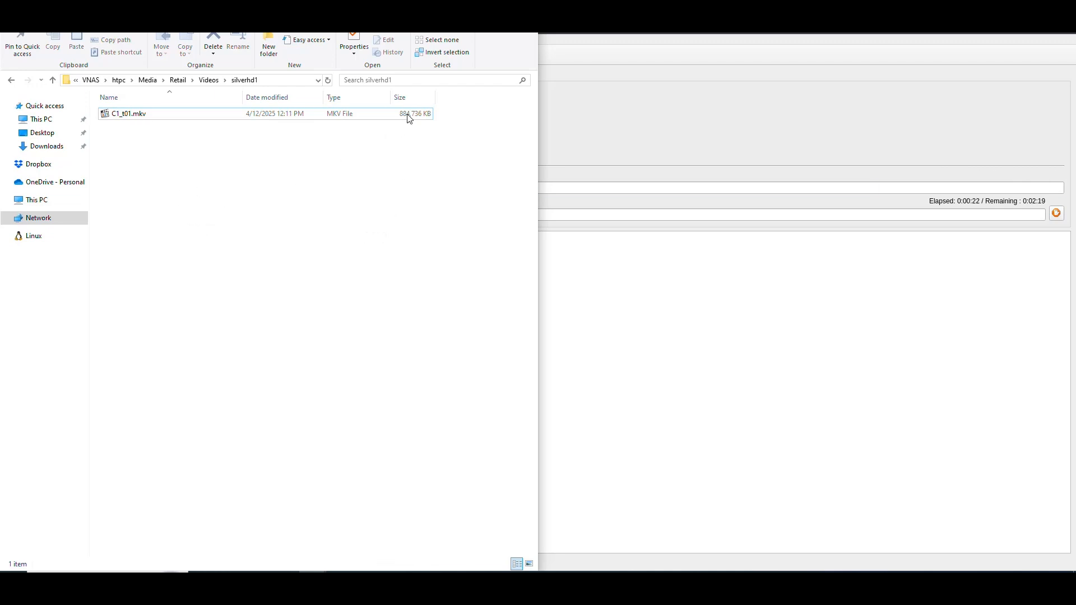
right_click(295, 220)
left_click(325, 278)
right_click(334, 213)
left_click(358, 275)
right_click(336, 213)
left_click(367, 276)
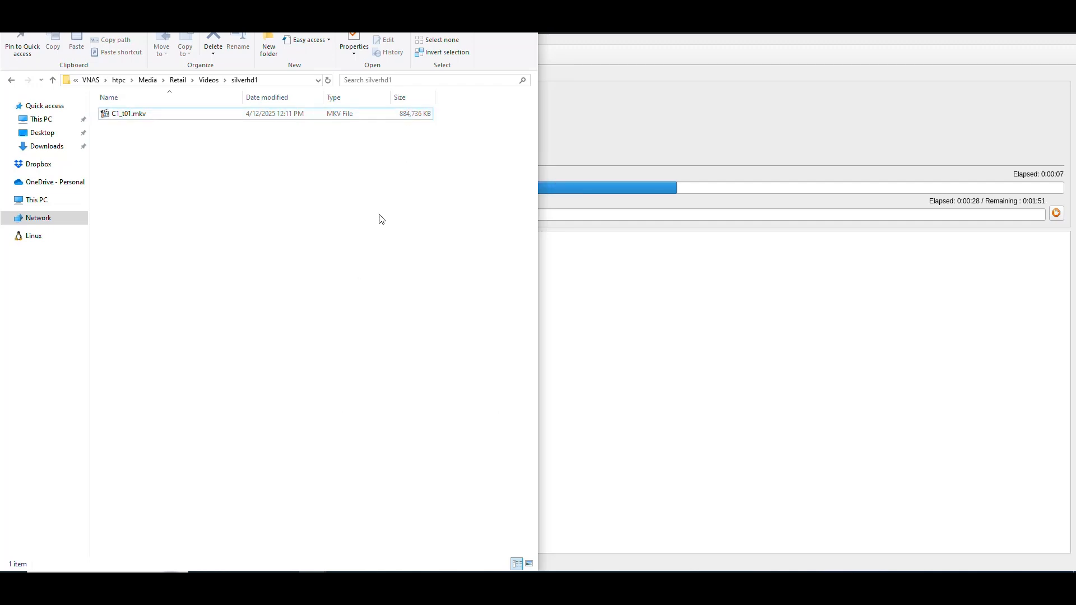
right_click(303, 195)
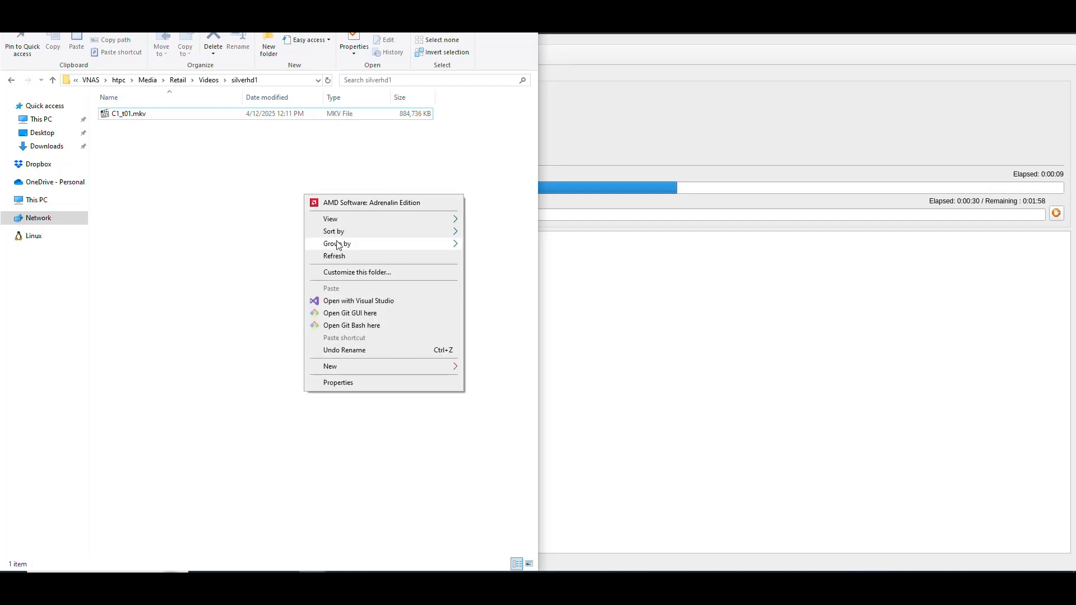
left_click(345, 257)
Check the C1_t01.mkv and C2_t02.mkv entries, play C1_t01.mkv briefly, pause it and close the player
left_click(408, 114)
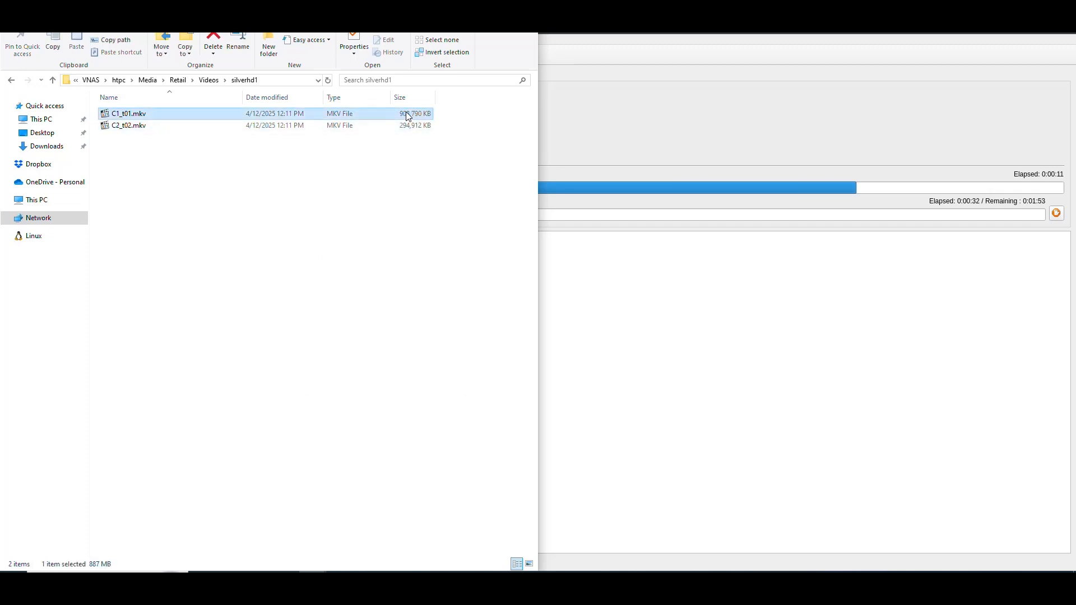
left_click(415, 127, "shift")
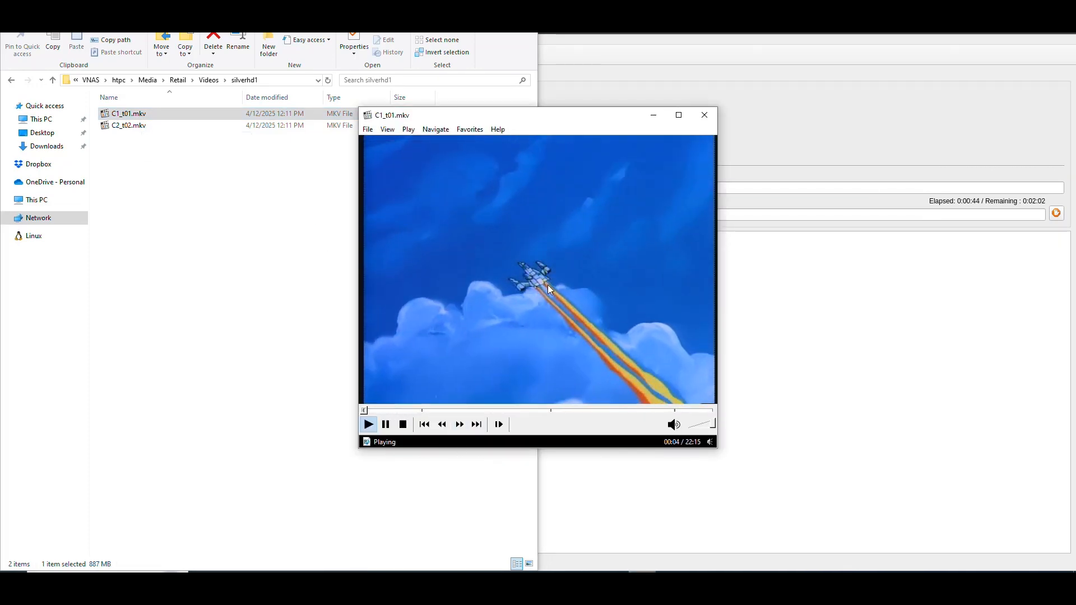
left_click(504, 280)
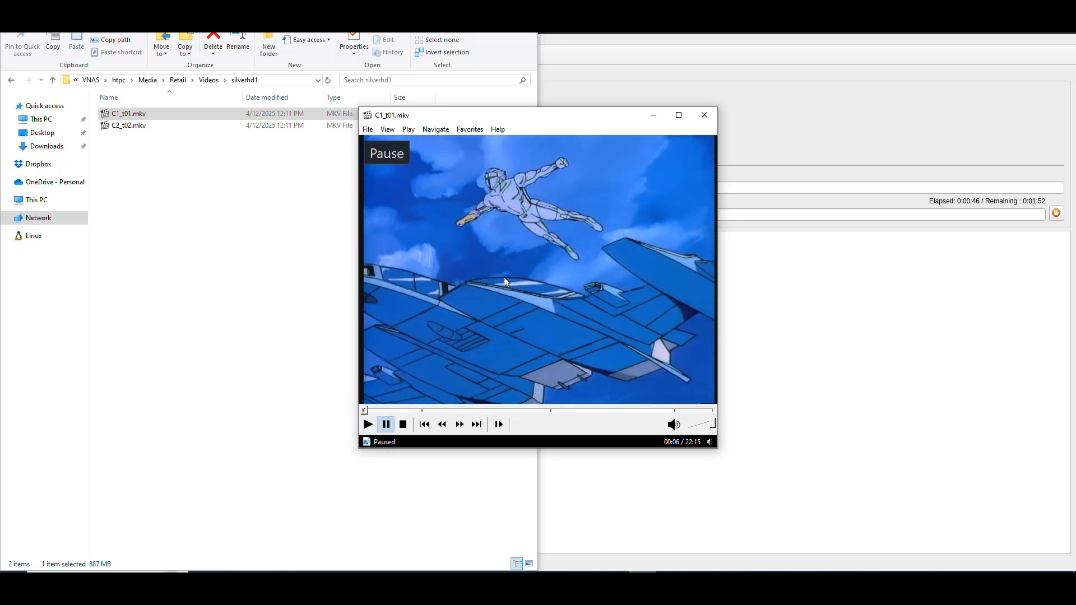
left_click(705, 116)
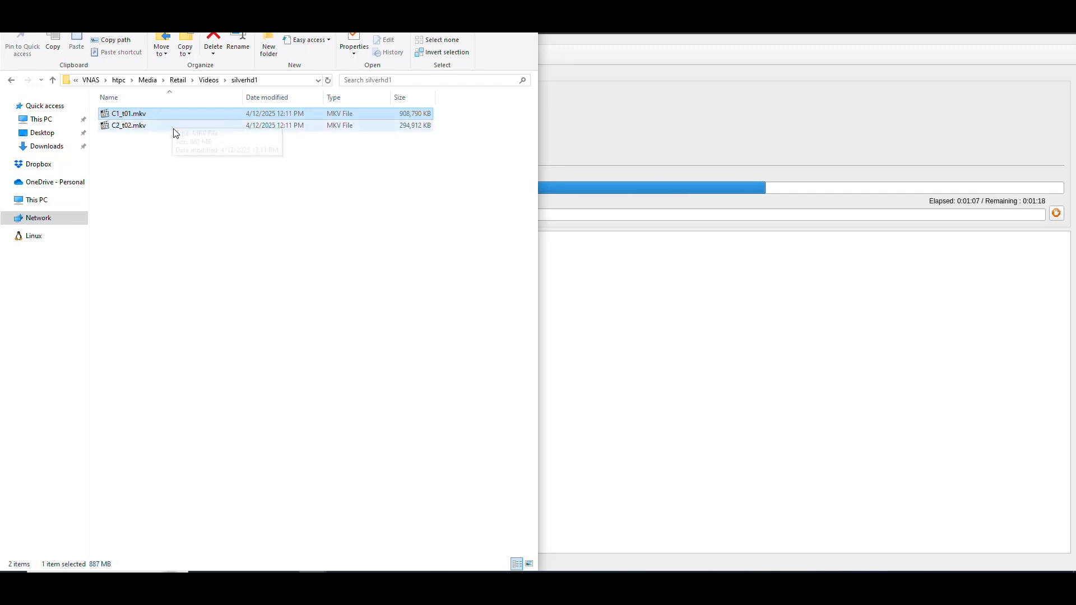
Look into the TV folder under Media and return to the silverhd1 folder
left_click(145, 81)
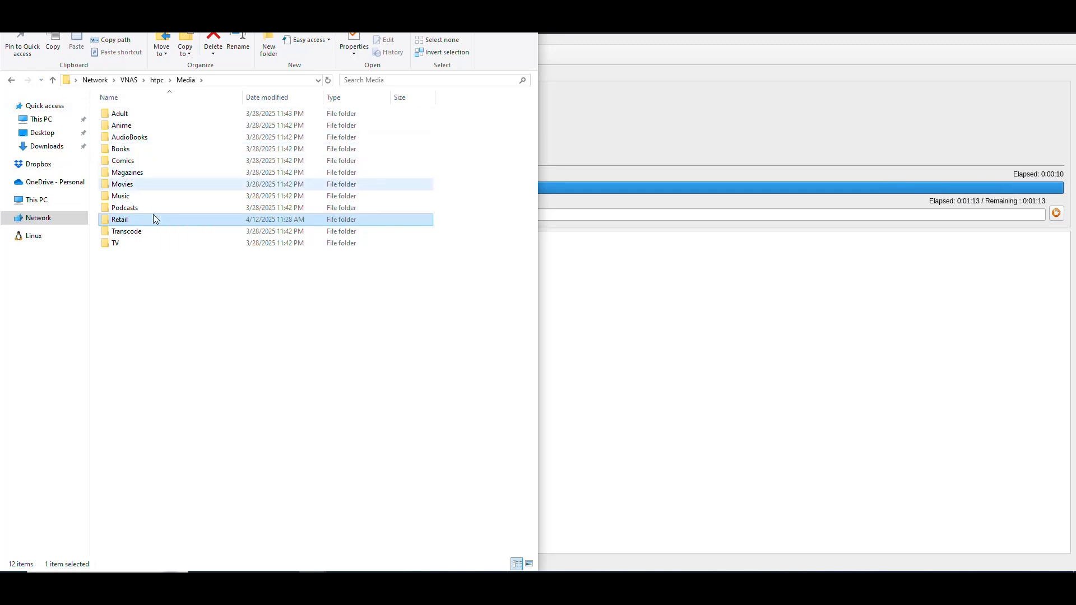
double_click(126, 246)
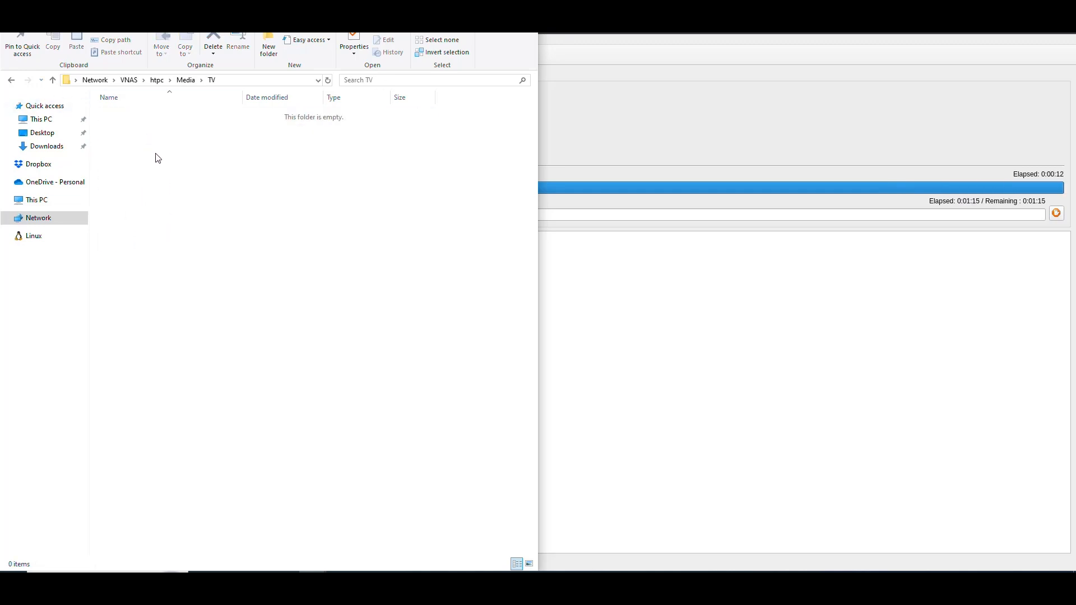
left_click(11, 80)
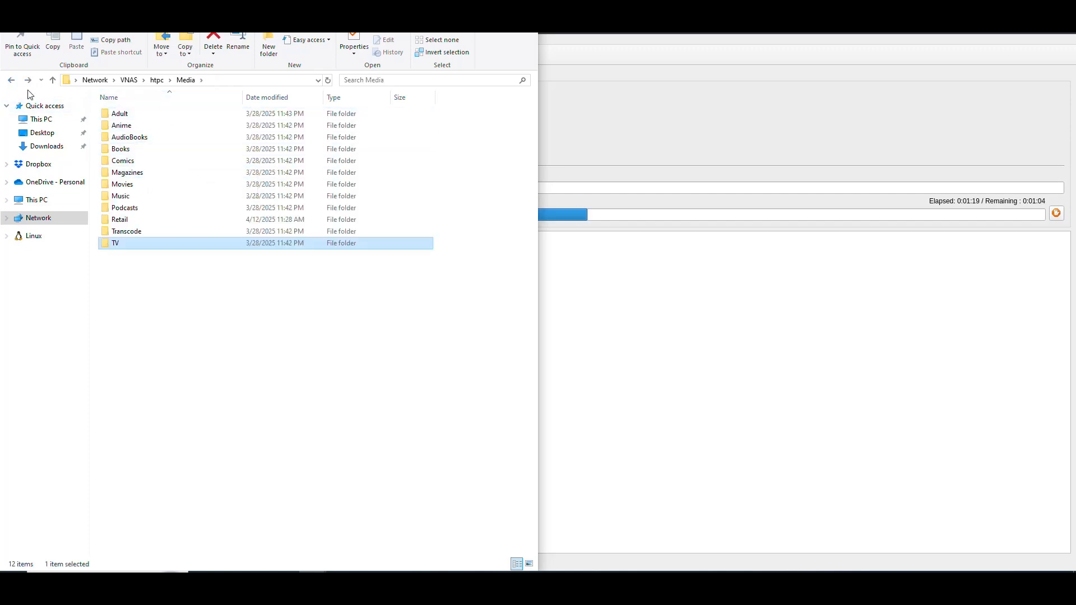
left_click(13, 82)
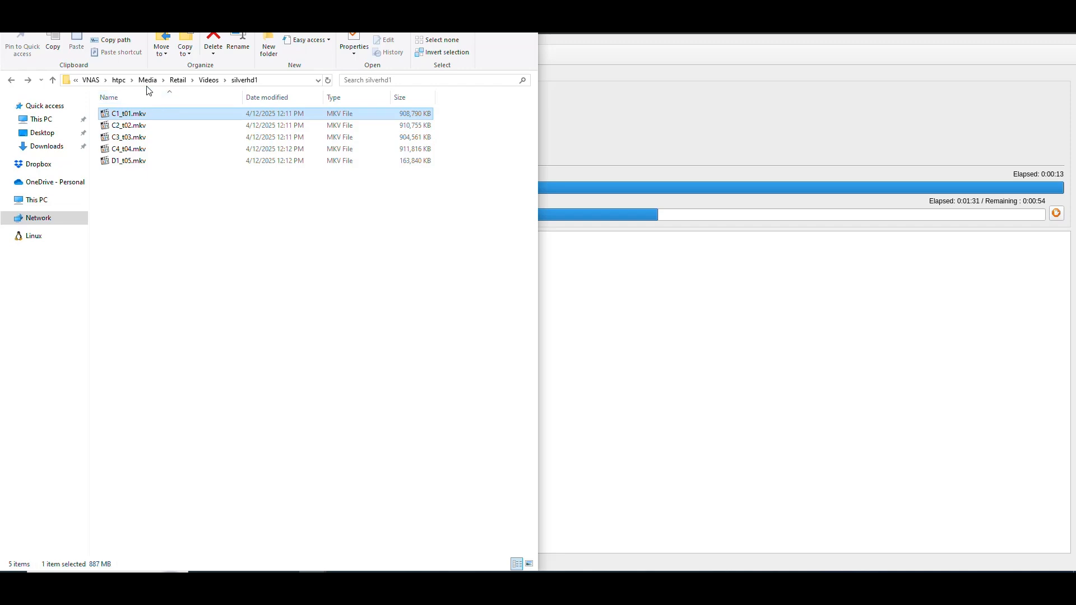
Browse from the htpc share to the sonarr folder inside Download > completed
left_click(118, 80)
double_click(120, 114)
double_click(120, 114)
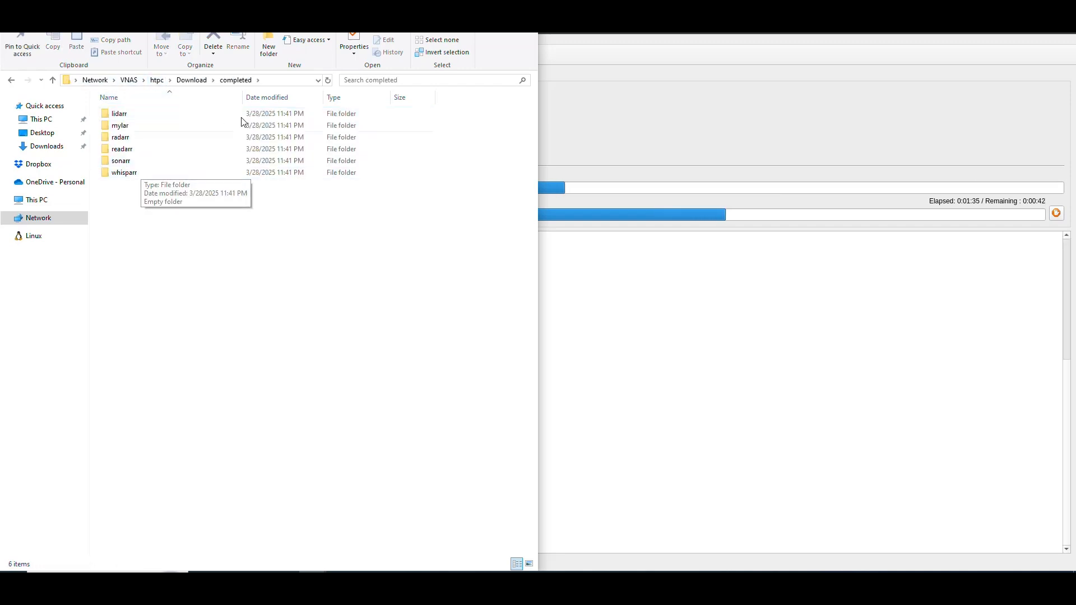
left_click(121, 163)
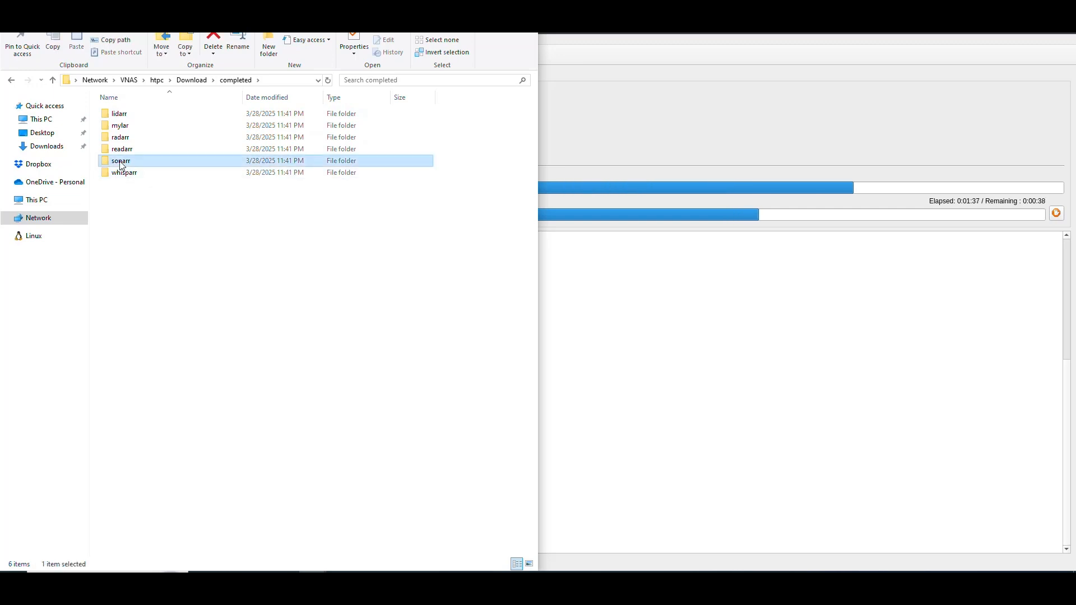
double_click(120, 162)
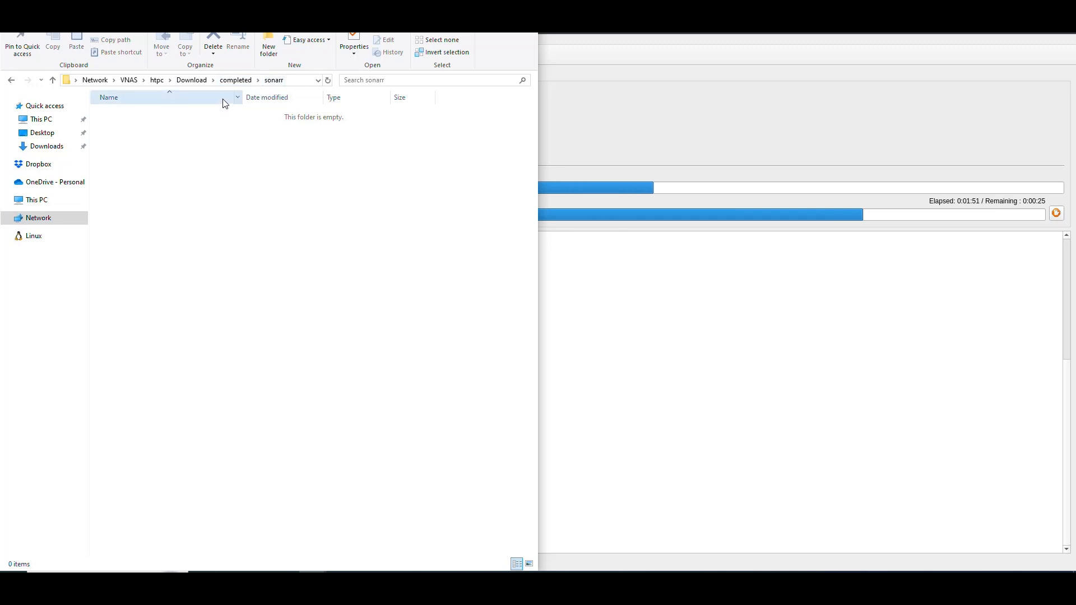
View the TV folder inside Media from the htpc share and go back to the share's root
left_click(157, 80)
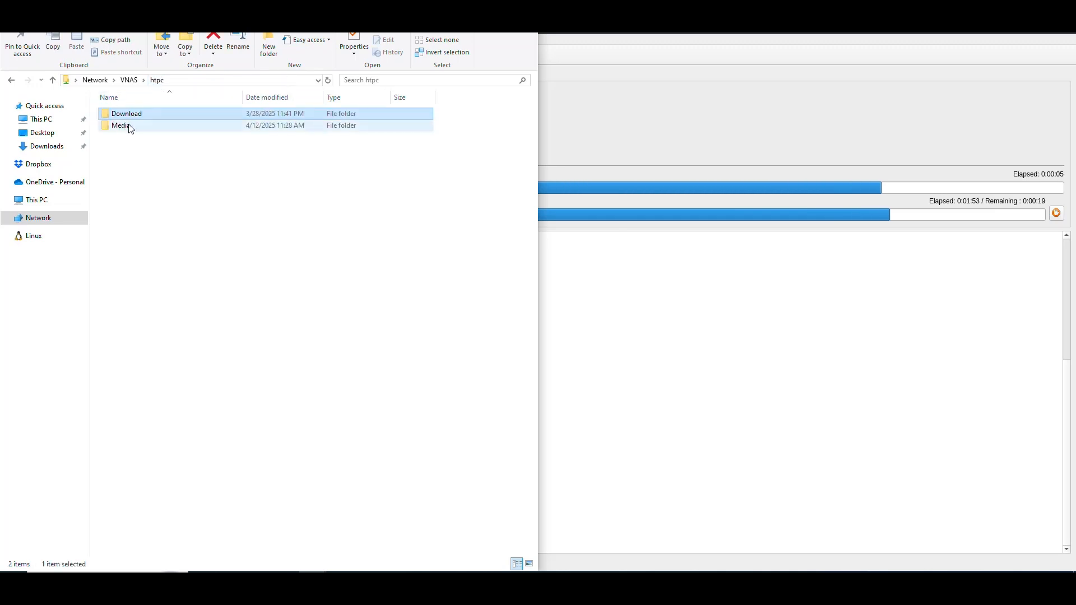
double_click(128, 125)
double_click(125, 245)
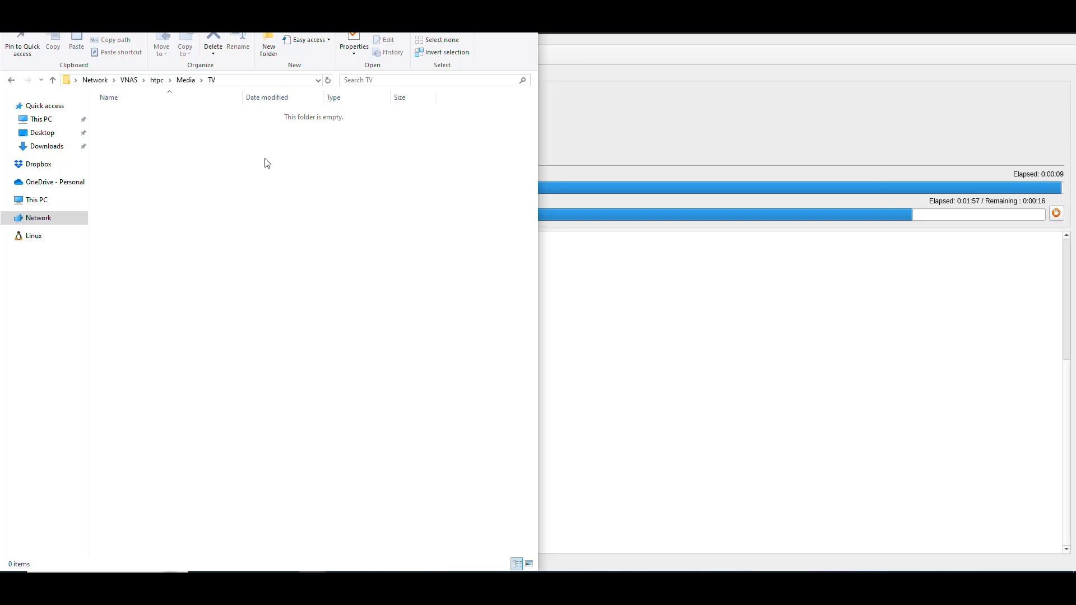
left_click(12, 82)
left_click(11, 82)
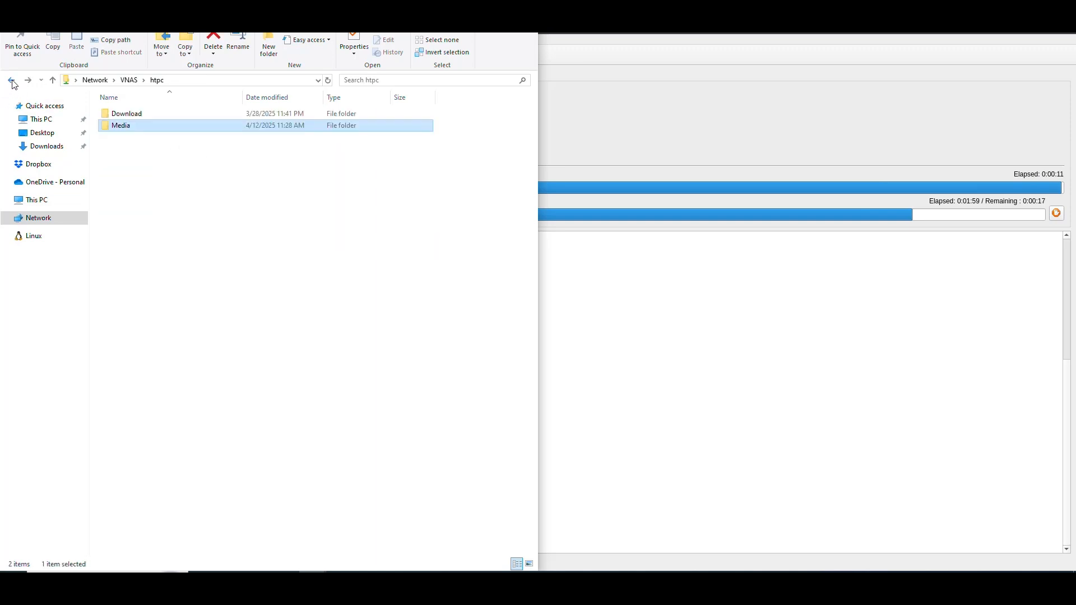
left_click(295, 195)
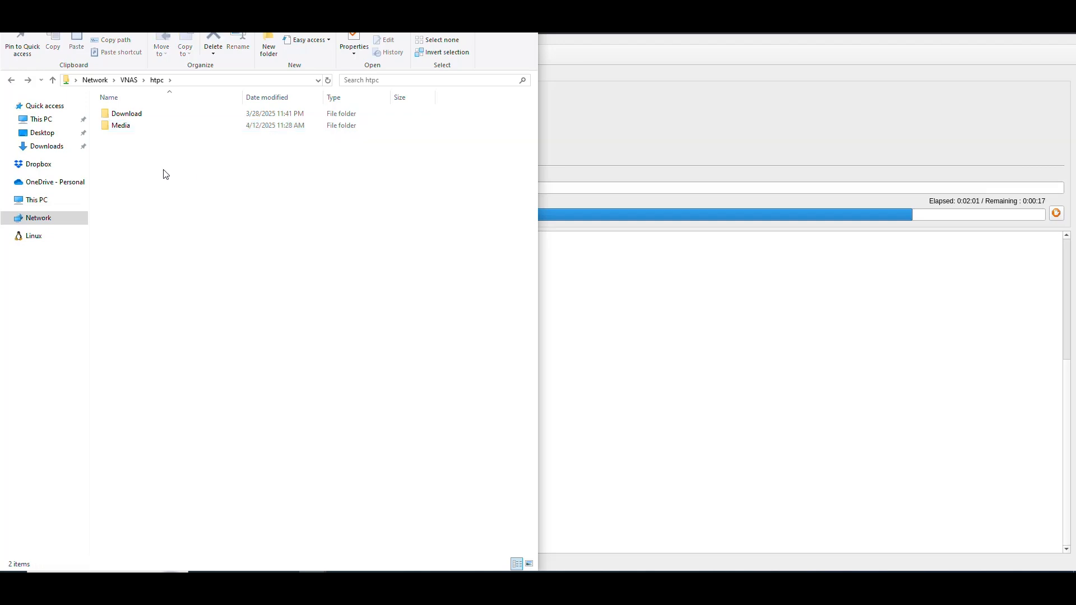
Reopen the silverhd1 folder under Media > Retail > Videos and refresh it to check the converted MKV files
double_click(124, 126)
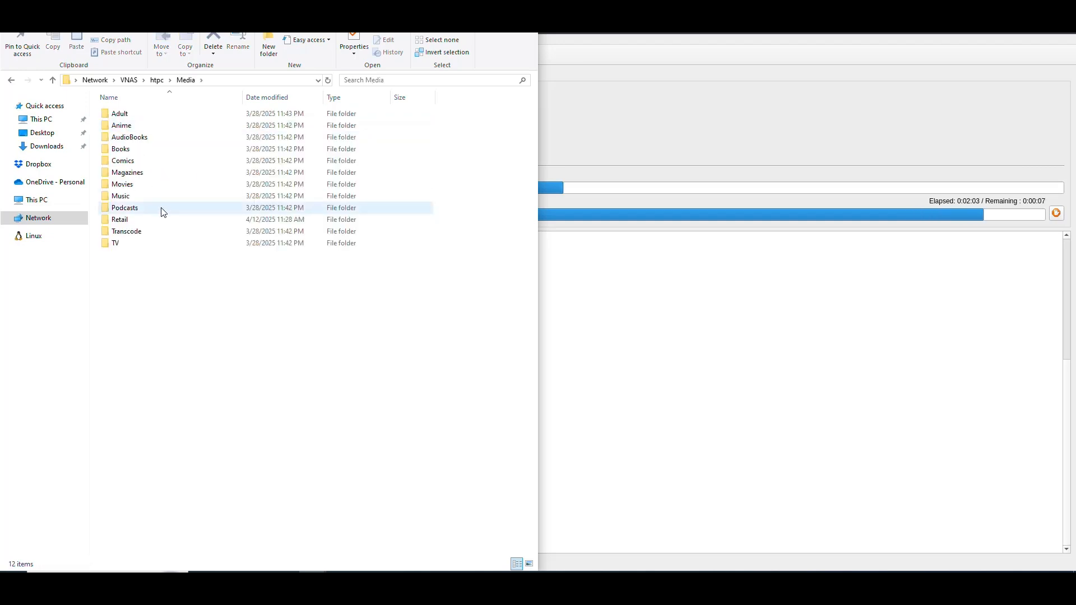
double_click(133, 224)
double_click(128, 129)
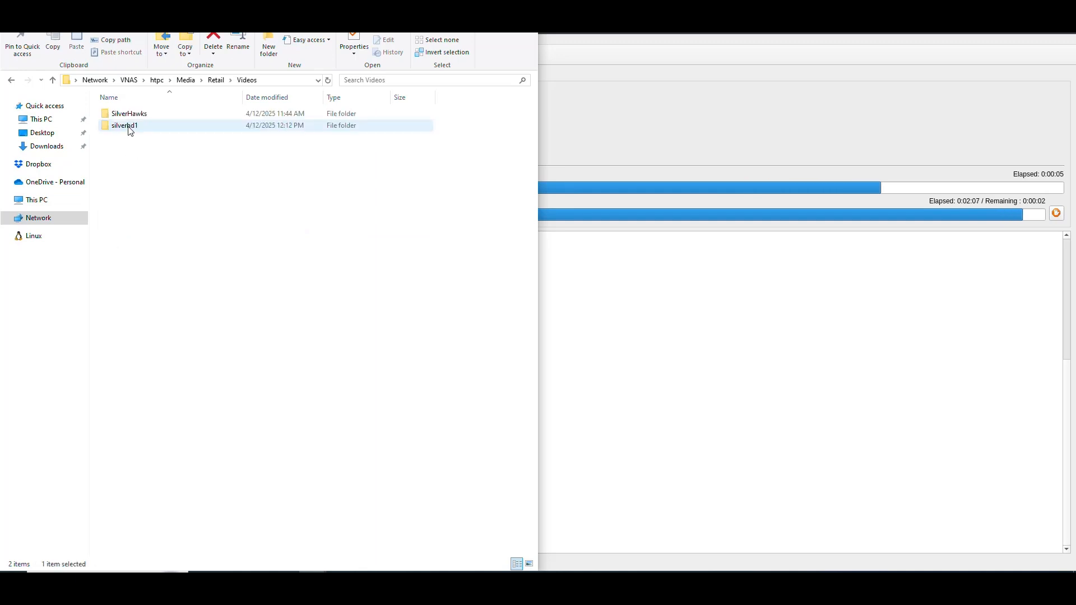
double_click(128, 126)
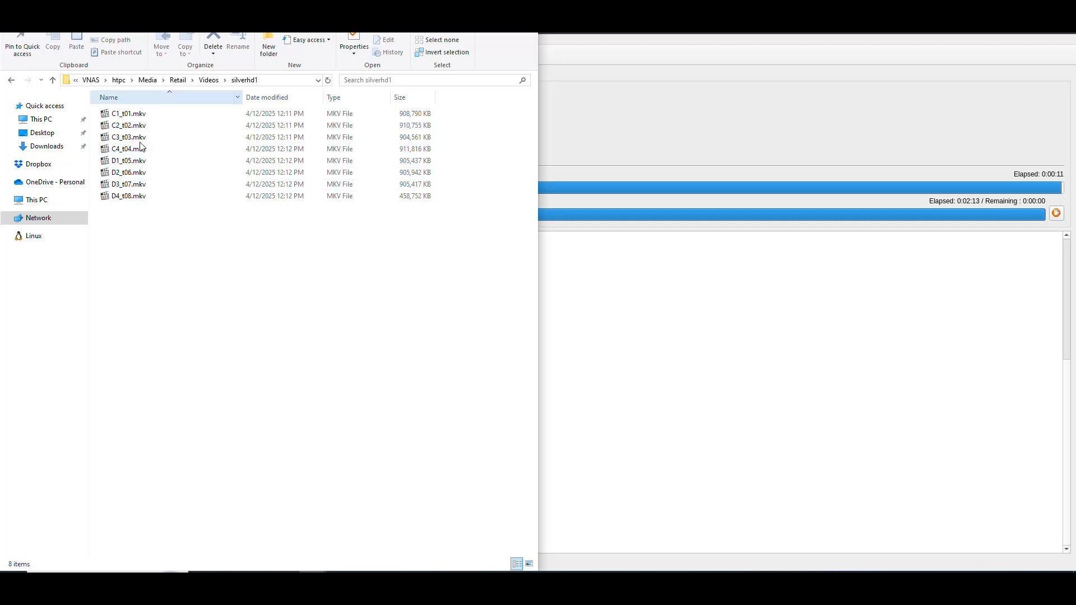
right_click(225, 261)
left_click(266, 319)
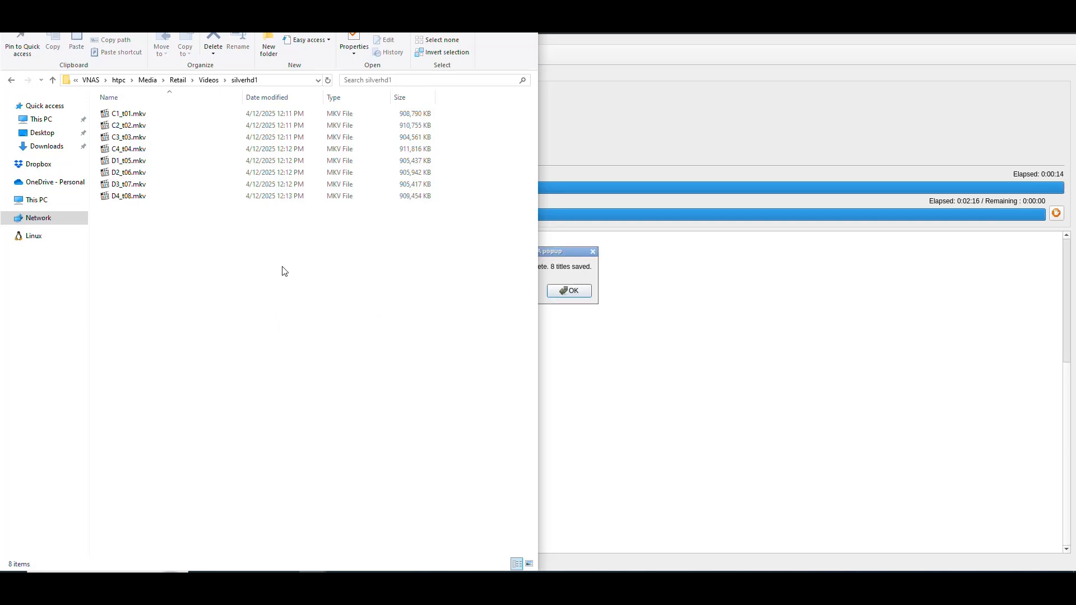
Switch back to MakeMKV and dismiss the popup about the completed copy
left_click(718, 116)
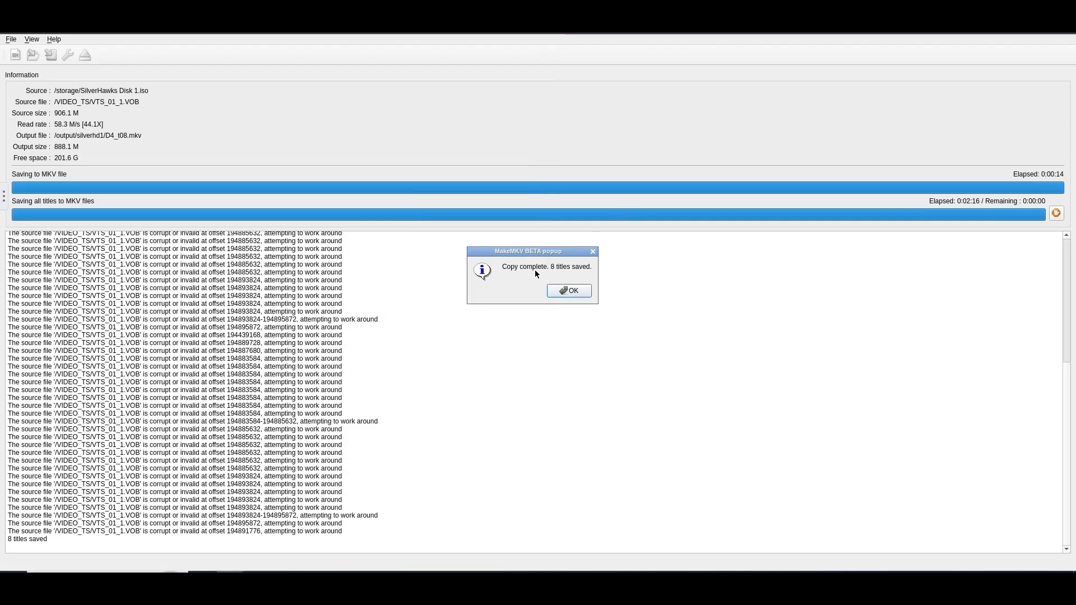
left_click(571, 291)
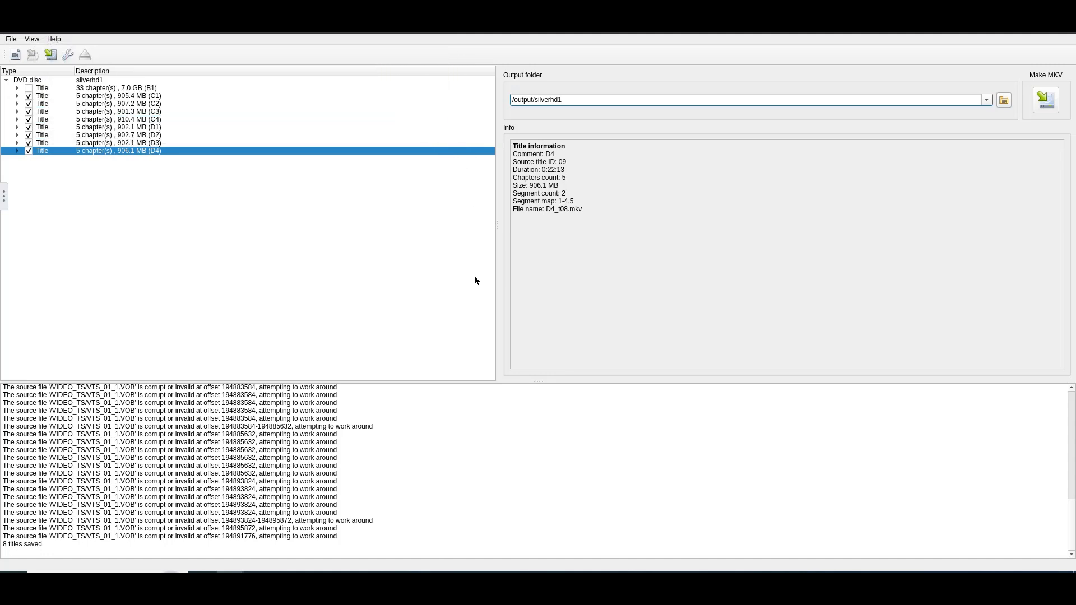
left_click(661, 276)
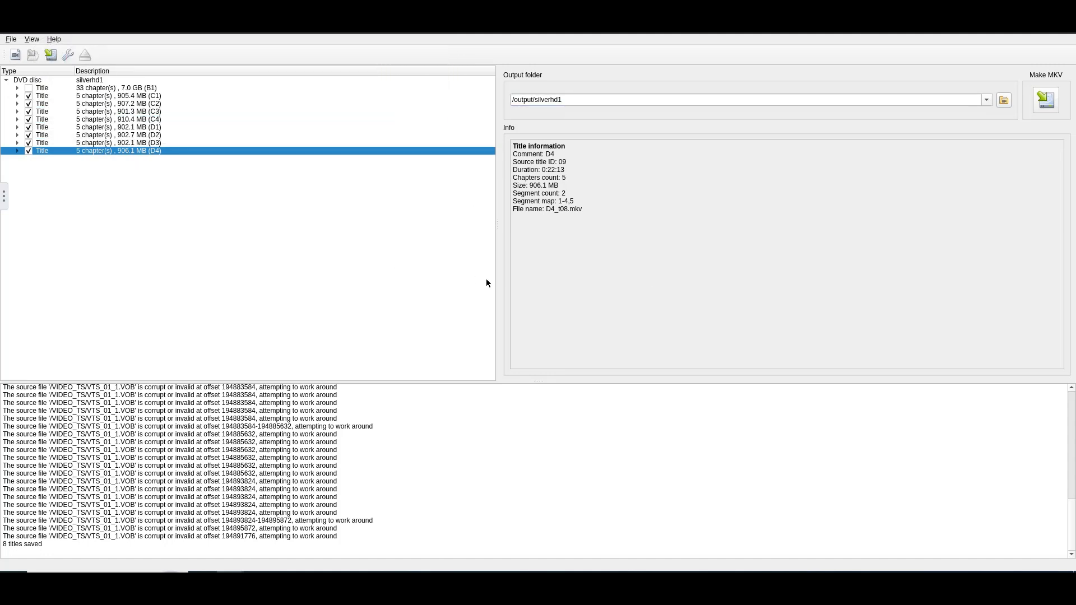